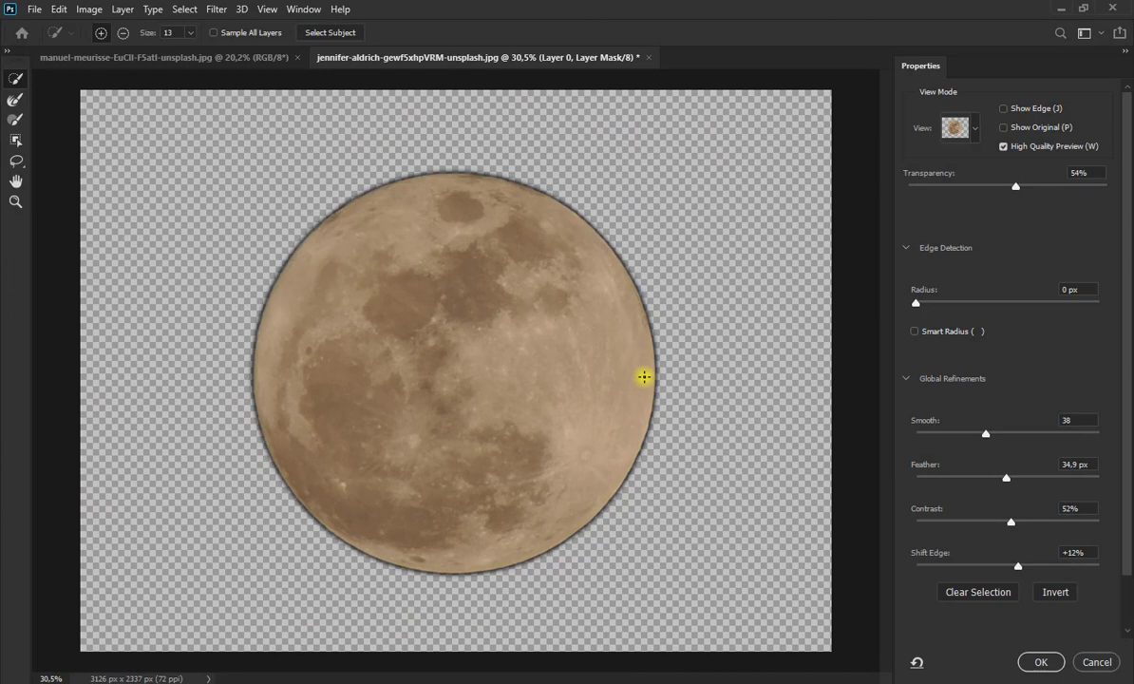
# - Refine the moon's mask in Overlay view with Smooth 10, Feather 5.8 px, Contrast 57% and Shift Edge -15%, and apply it
pyautogui.click(975, 129)
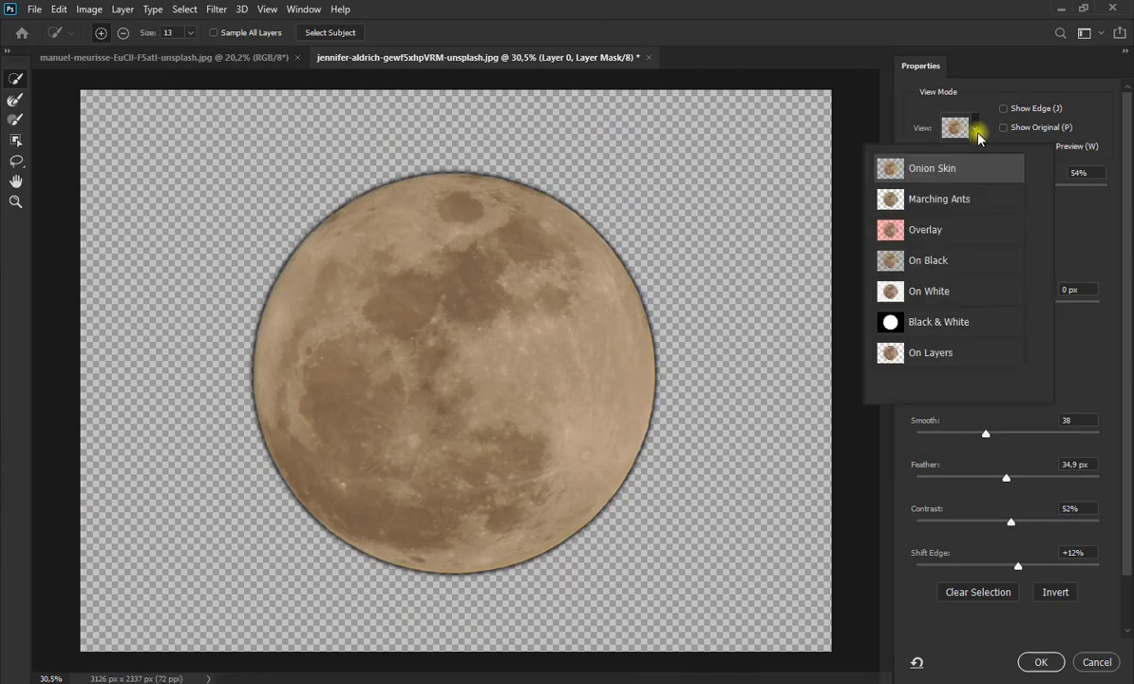
pyautogui.click(926, 227)
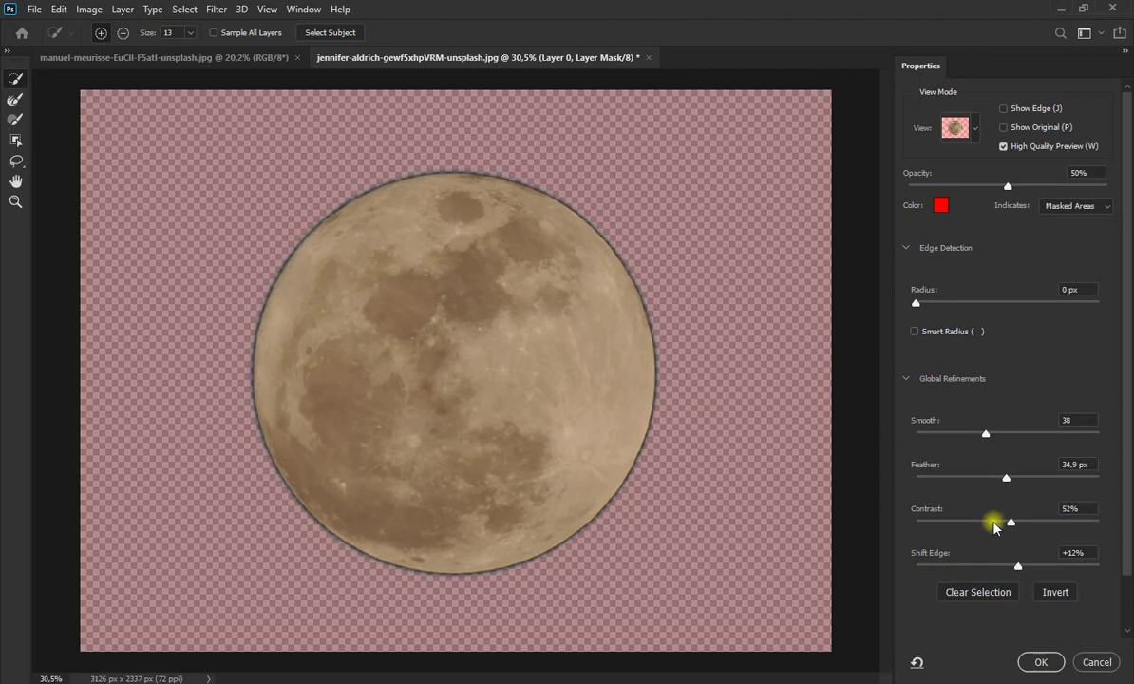
pyautogui.moveTo(1019, 568); pyautogui.dragTo(994, 568)
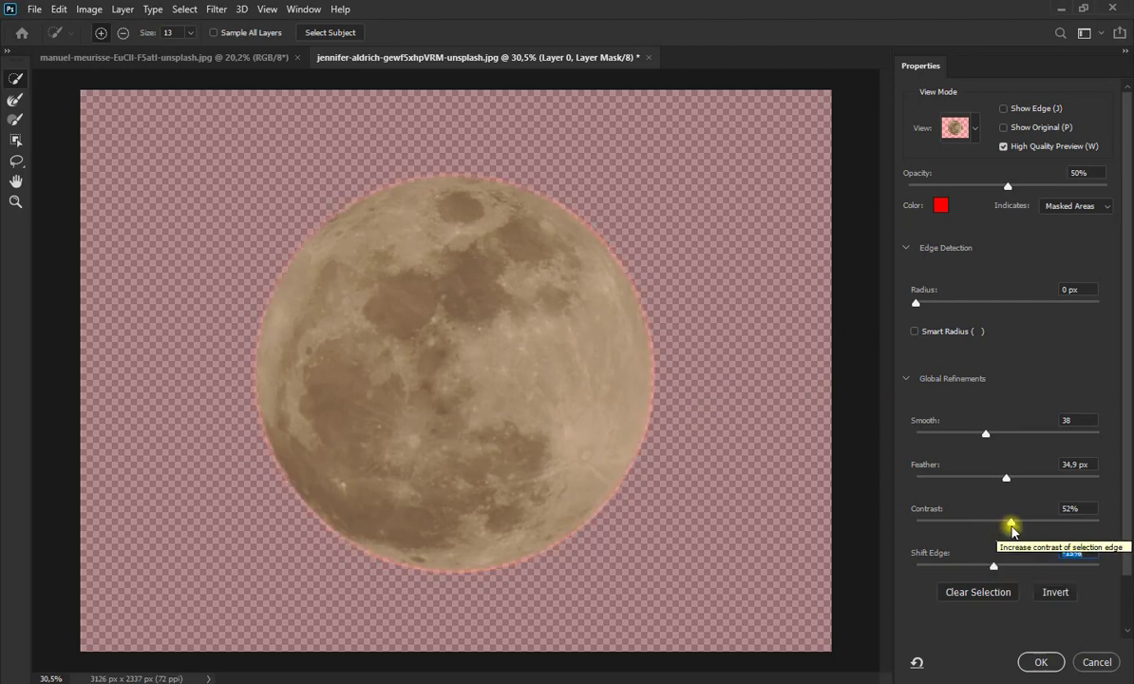
pyautogui.moveTo(1013, 525)
pyautogui.mouseDown()
pyautogui.moveTo(898, 520)
pyautogui.moveTo(1026, 530)
pyautogui.mouseUp()
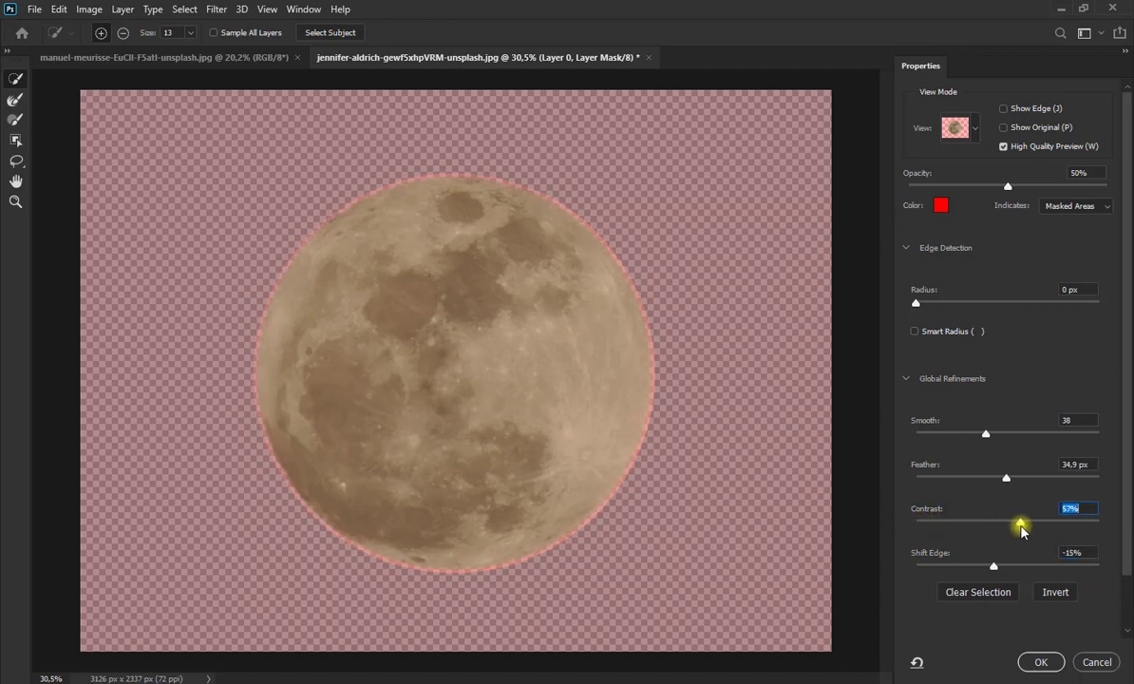
pyautogui.moveTo(1005, 476); pyautogui.dragTo(968, 482)
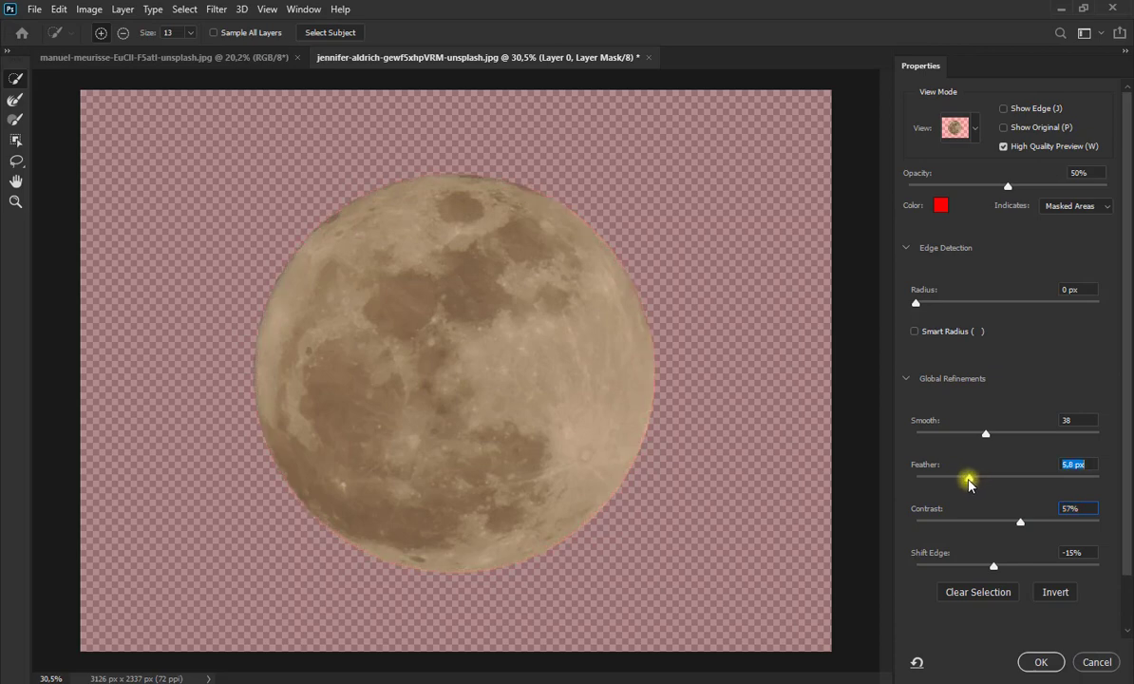
pyautogui.moveTo(985, 440); pyautogui.dragTo(931, 436)
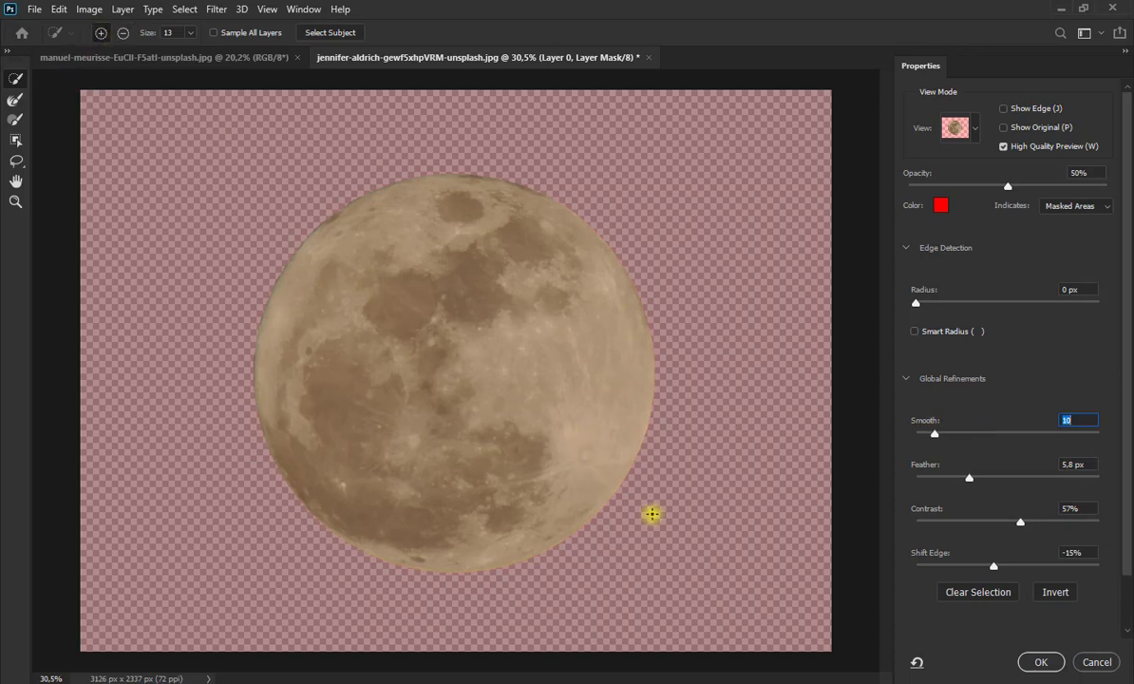
pyautogui.click(1041, 662)
# - Copy the masked moon layer and paste it into the campfire beach photo
pyautogui.scroll(8, 271, 380)
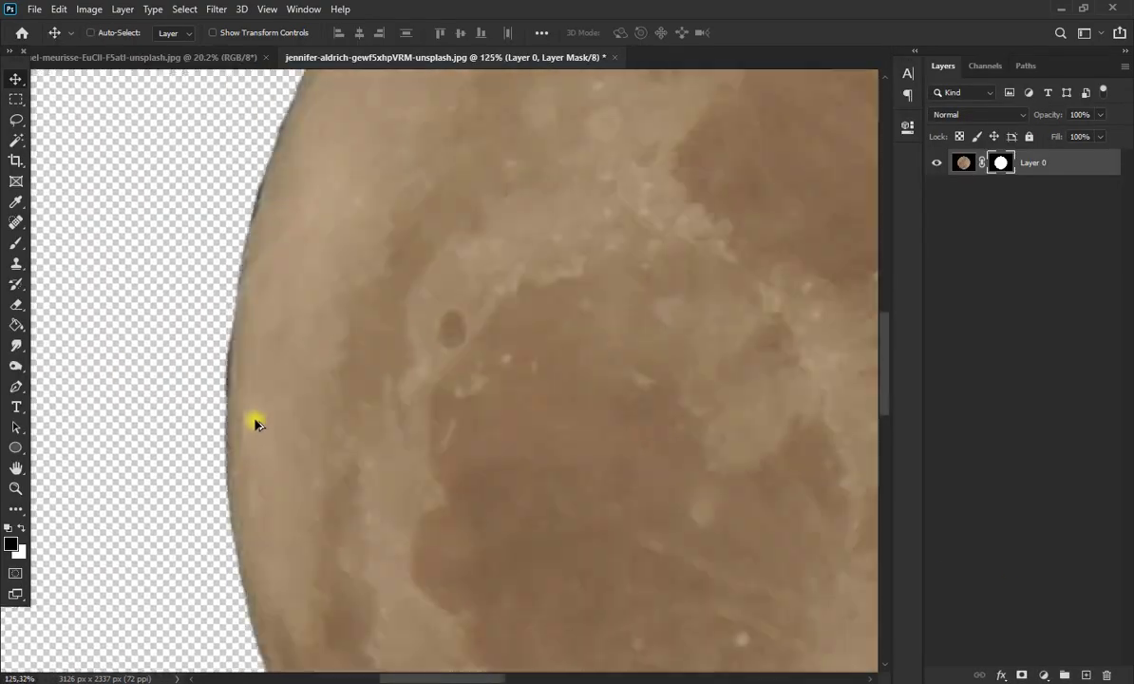
pyautogui.scroll(-8, 255, 424)
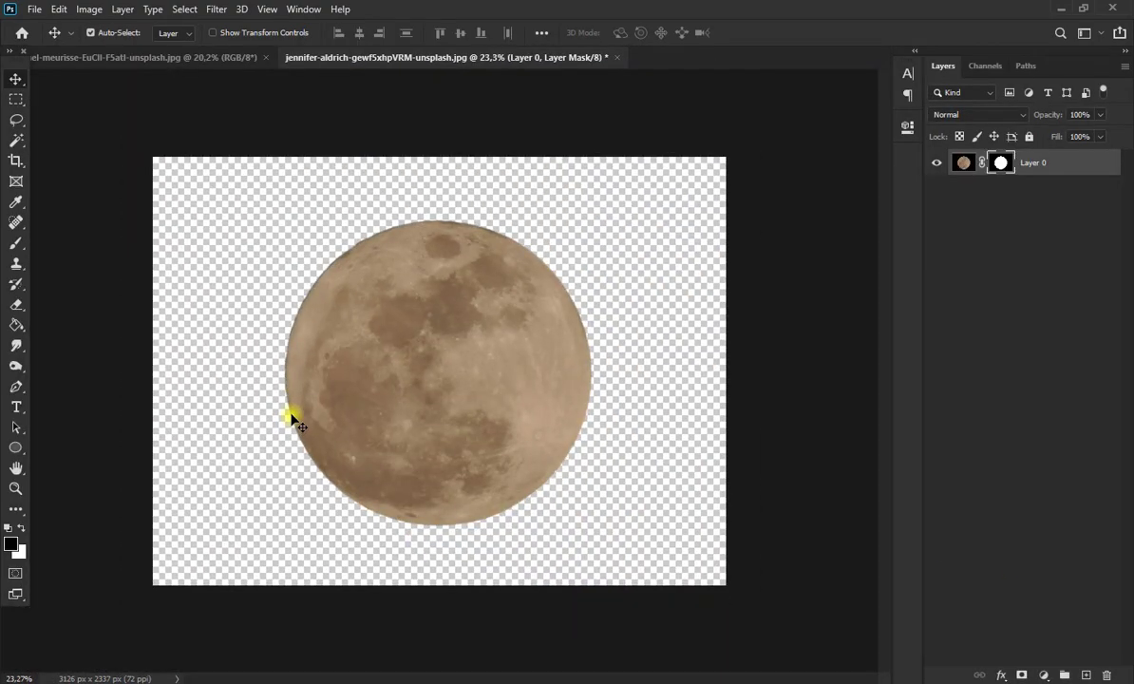
pyautogui.scroll(-2, 297, 421)
pyautogui.click(964, 164)
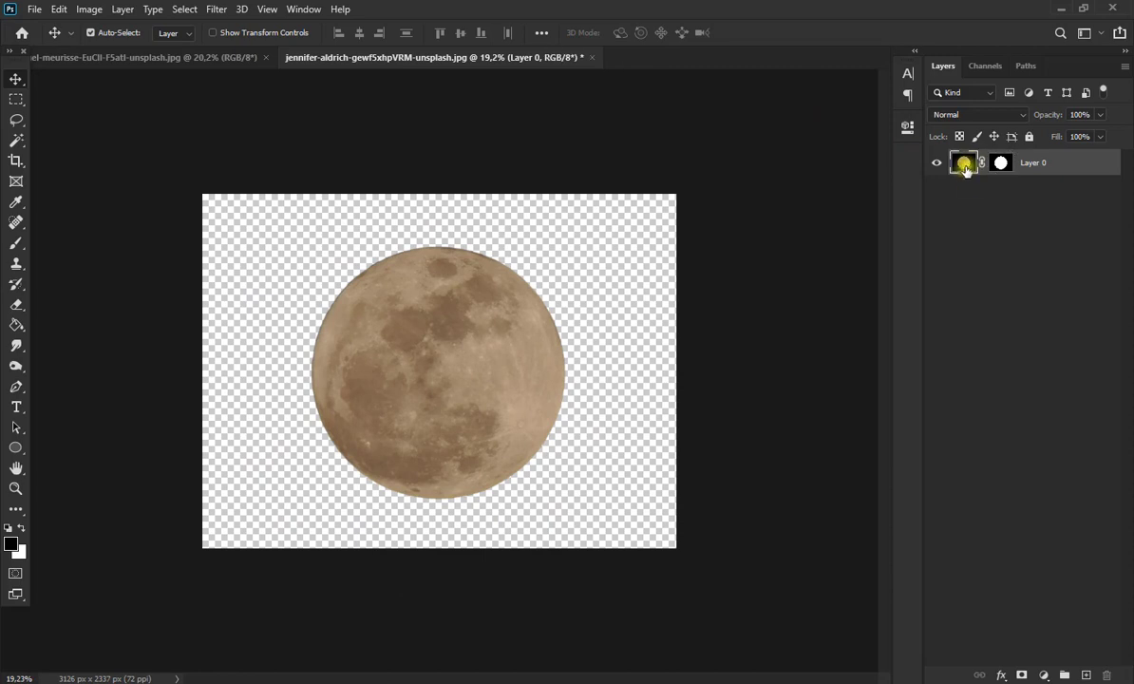
pyautogui.hotkey('ctrl', 'c')
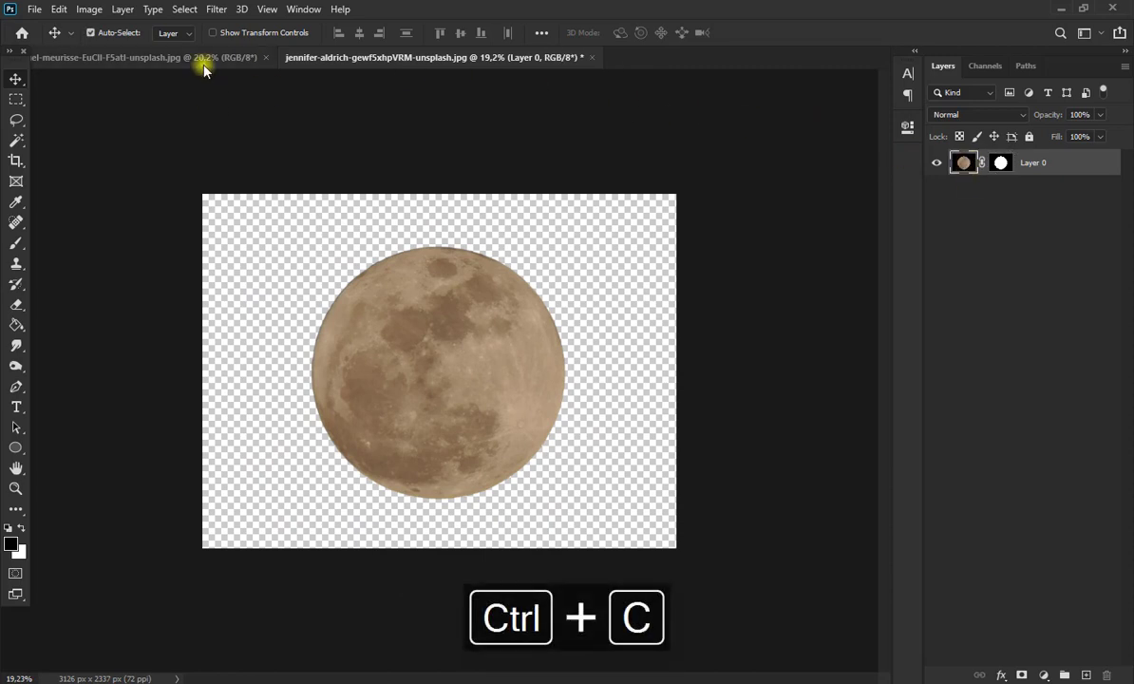
pyautogui.click(233, 62)
pyautogui.hotkey('ctrl', 'v')
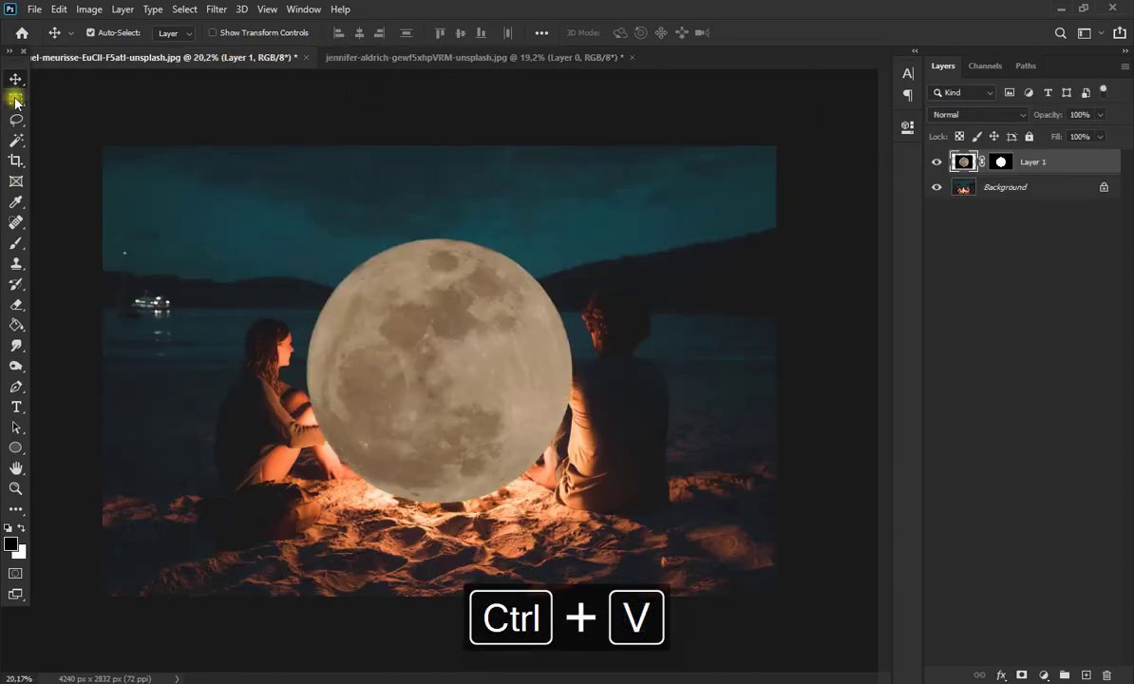
# - Convert the pasted moon layer to a smart object
pyautogui.scroll(4, 467, 381)
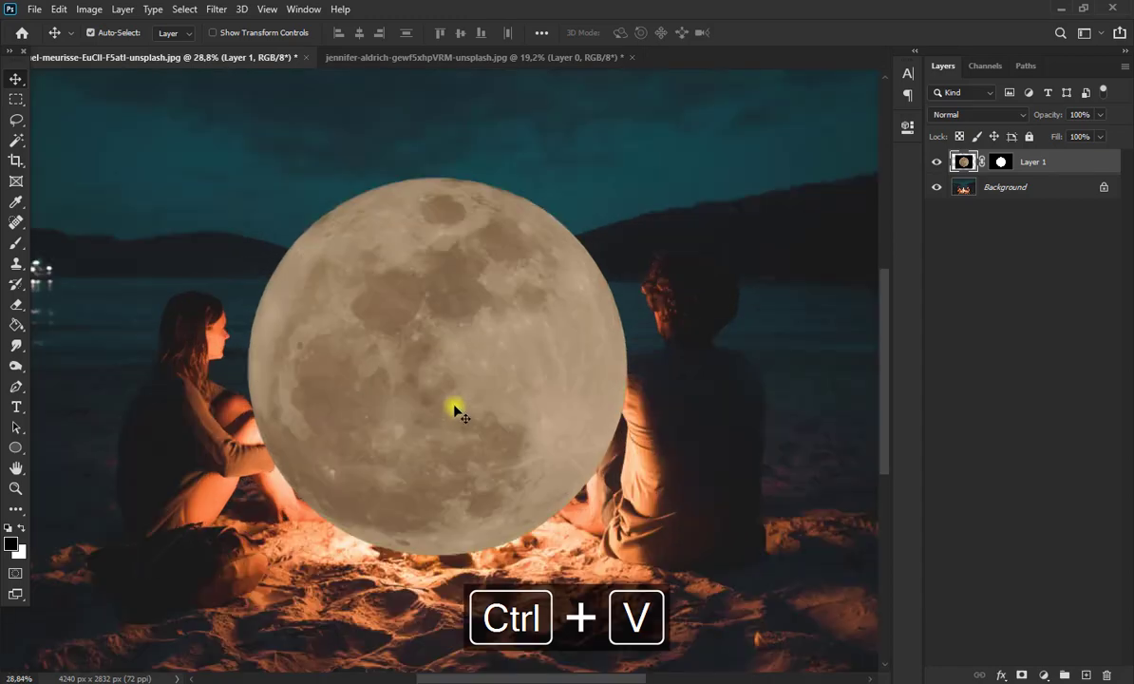
pyautogui.rightClick(964, 162)
pyautogui.click(965, 159)
pyautogui.rightClick(1065, 168)
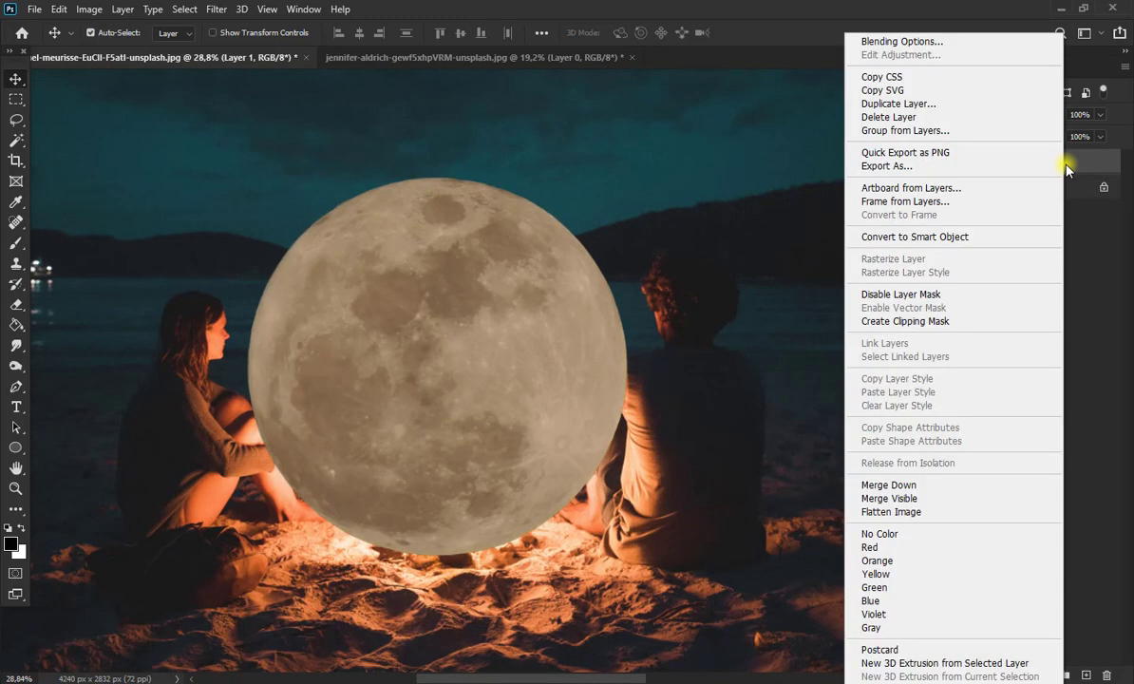
pyautogui.click(971, 234)
# - Scale the moon to about 55% and place it over the campfire between the two seated people
pyautogui.hotkey('ctrl', 't')
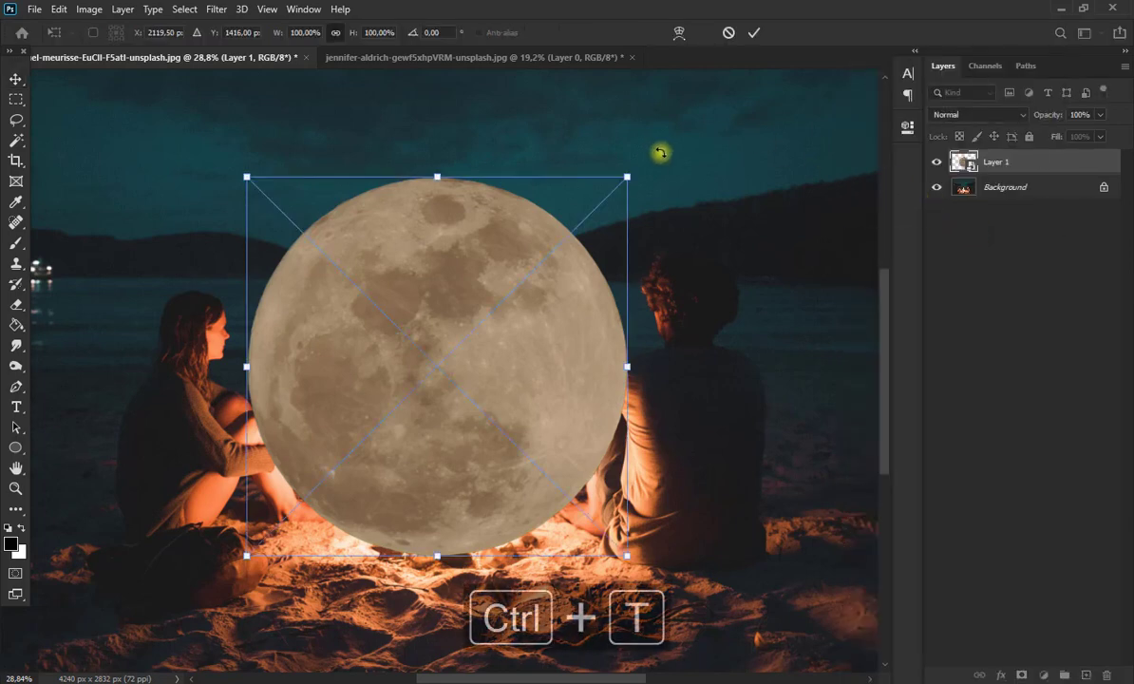
pyautogui.moveTo(625, 176); pyautogui.dragTo(537, 231)
pyautogui.moveTo(464, 347); pyautogui.dragTo(472, 412)
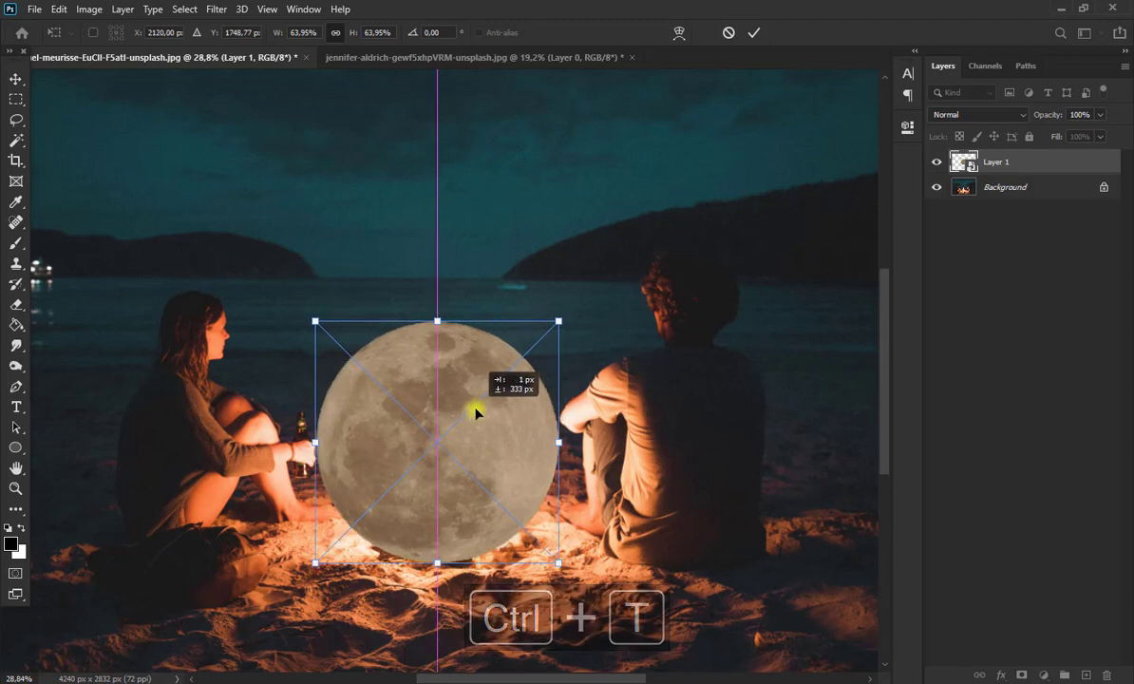
pyautogui.moveTo(558, 320); pyautogui.dragTo(580, 371)
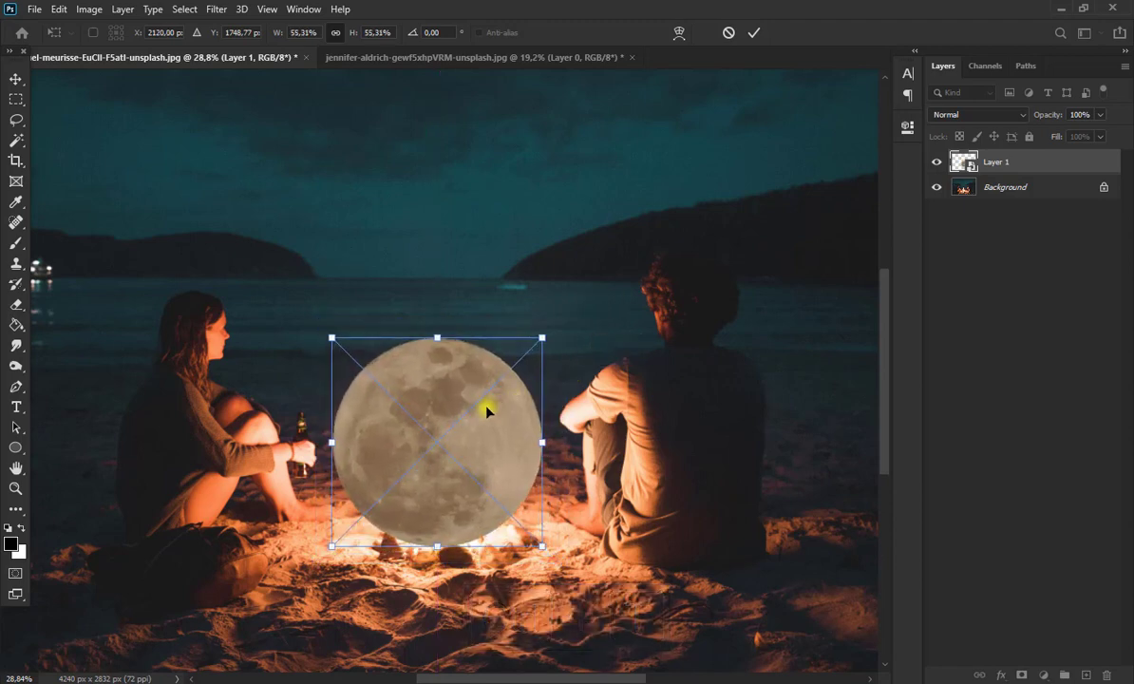
pyautogui.moveTo(486, 410); pyautogui.dragTo(486, 415)
pyautogui.click(8, 79)
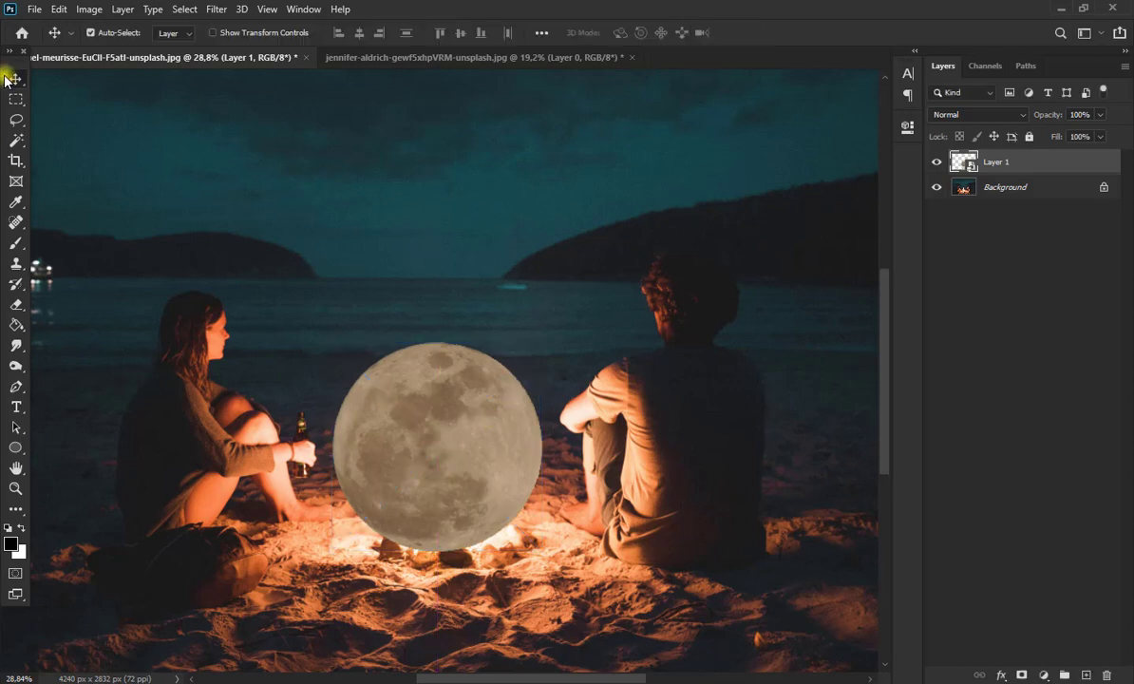
# - Lower the moon layer's opacity to 65% and nudge the moon slightly over the fire
pyautogui.click(1101, 115)
pyautogui.click(1073, 133)
pyautogui.scroll(-5, 608, 405)
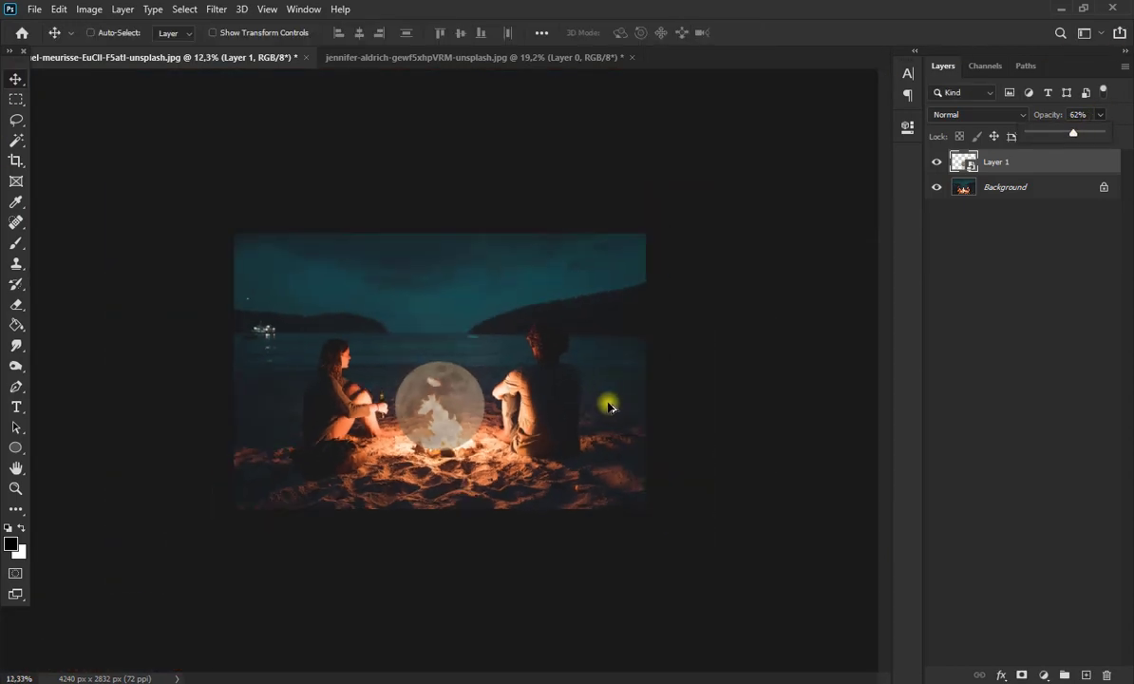
pyautogui.scroll(4, 569, 427)
pyautogui.scroll(10, 441, 490)
pyautogui.moveTo(557, 348); pyautogui.dragTo(560, 354)
pyautogui.click(1101, 114)
pyautogui.click(1098, 136)
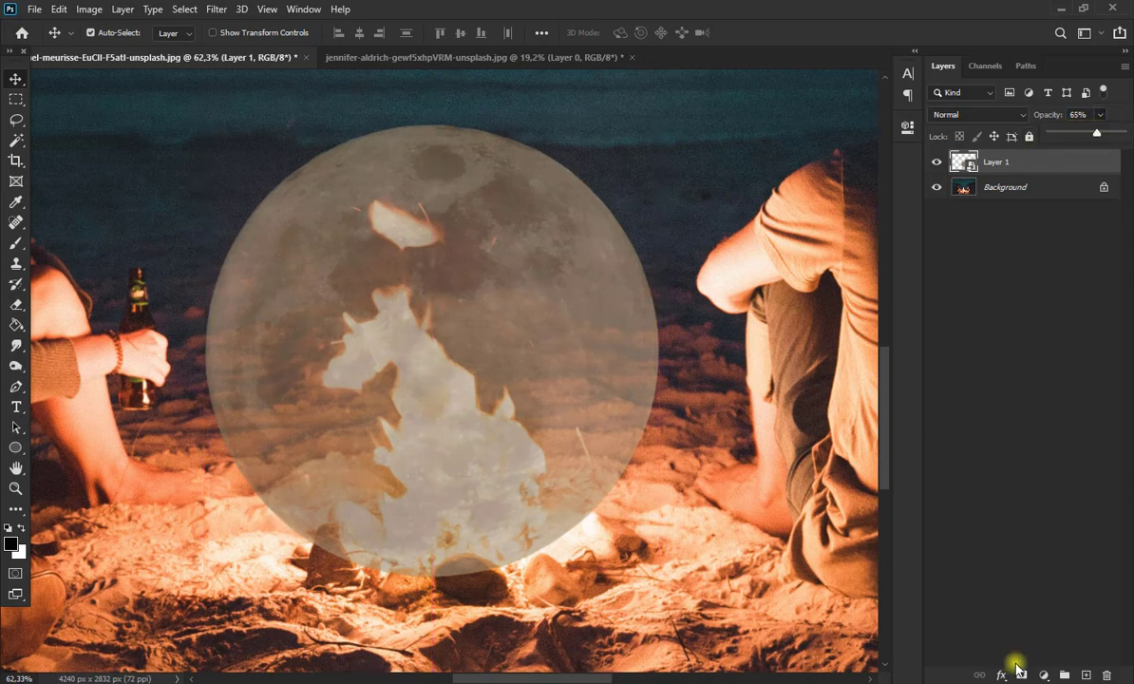
# - Add a layer mask to the moon layer and set a 47 px brush to 100% opacity and 100% flow
pyautogui.click(1020, 674)
pyautogui.click(16, 240)
pyautogui.click(97, 34)
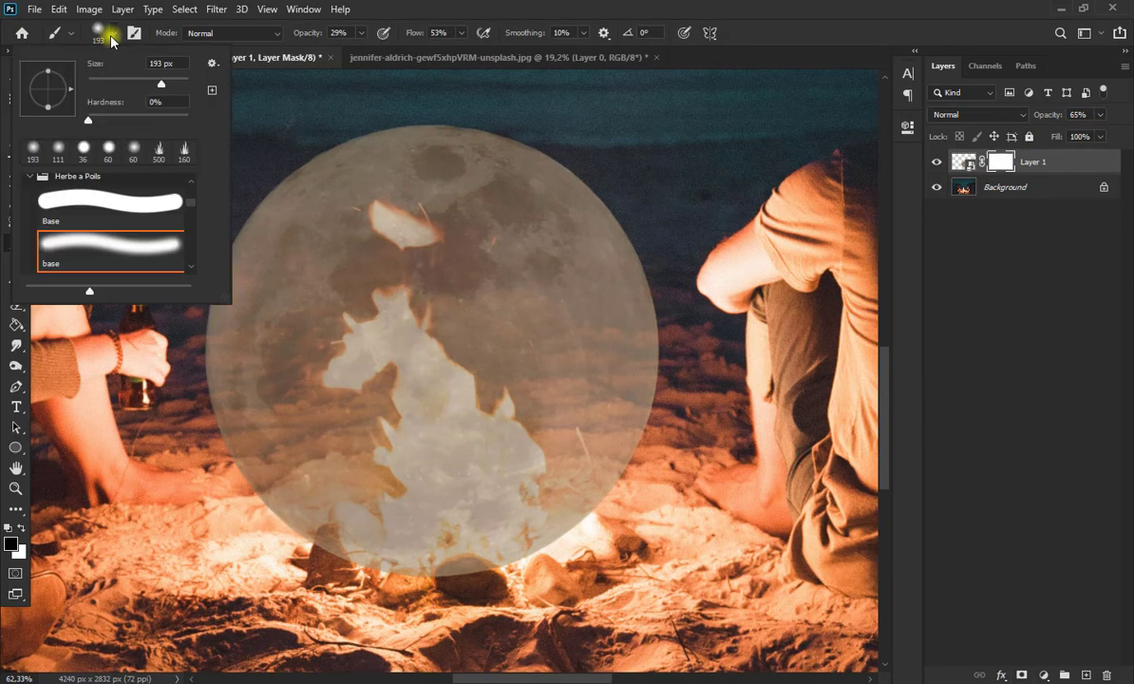
pyautogui.click(361, 36)
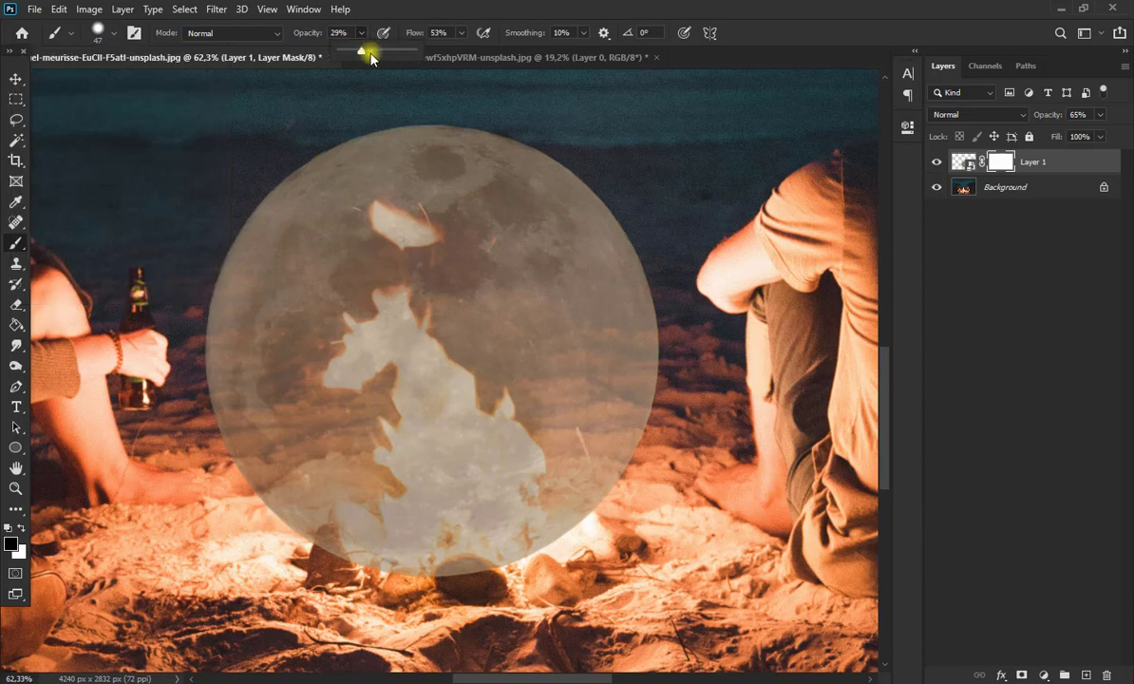
pyautogui.scroll(11, 425, 564)
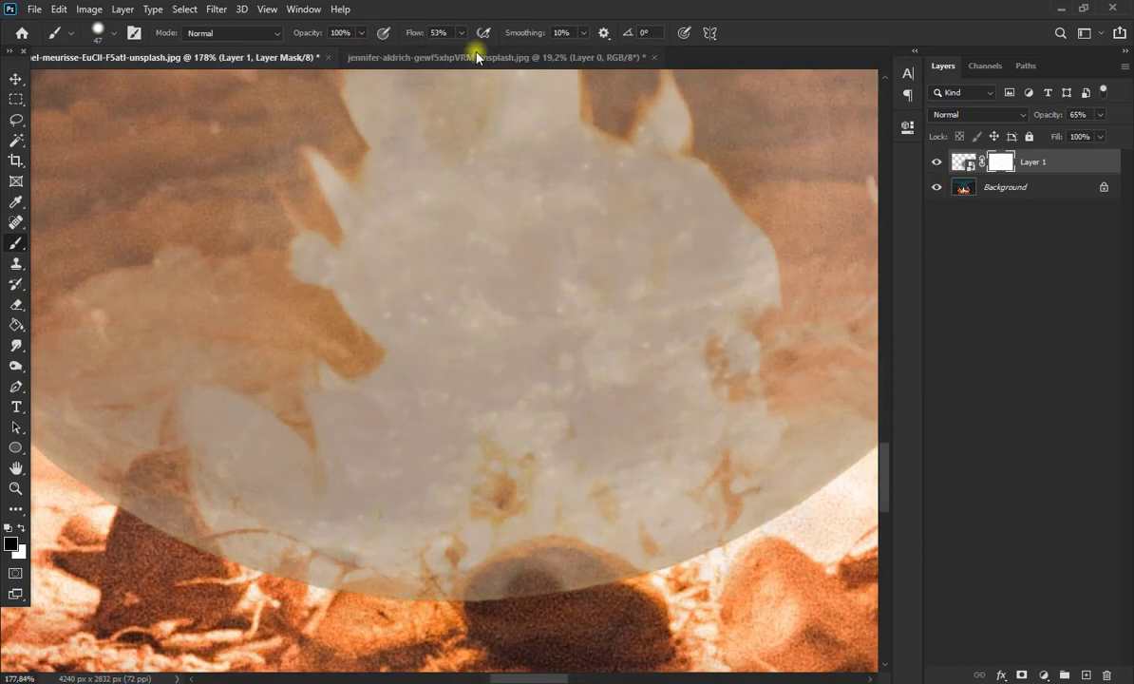
pyautogui.click(461, 35)
pyautogui.moveTo(459, 50); pyautogui.dragTo(500, 51)
# - Mask the moon off the dark round stone below it with a 31 px brush so the stone stands in front
pyautogui.scroll(-1, 503, 496)
pyautogui.moveTo(584, 542); pyautogui.dragTo(591, 540)
pyautogui.click(100, 34)
pyautogui.moveTo(111, 82); pyautogui.dragTo(107, 83)
pyautogui.moveTo(488, 537)
pyautogui.mouseDown()
pyautogui.moveTo(539, 515)
pyautogui.moveTo(487, 547)
pyautogui.mouseUp()
pyautogui.scroll(8, 567, 572)
pyautogui.moveTo(498, 466)
pyautogui.mouseDown()
pyautogui.moveTo(704, 486)
pyautogui.moveTo(572, 444)
pyautogui.moveTo(412, 488)
pyautogui.mouseUp()
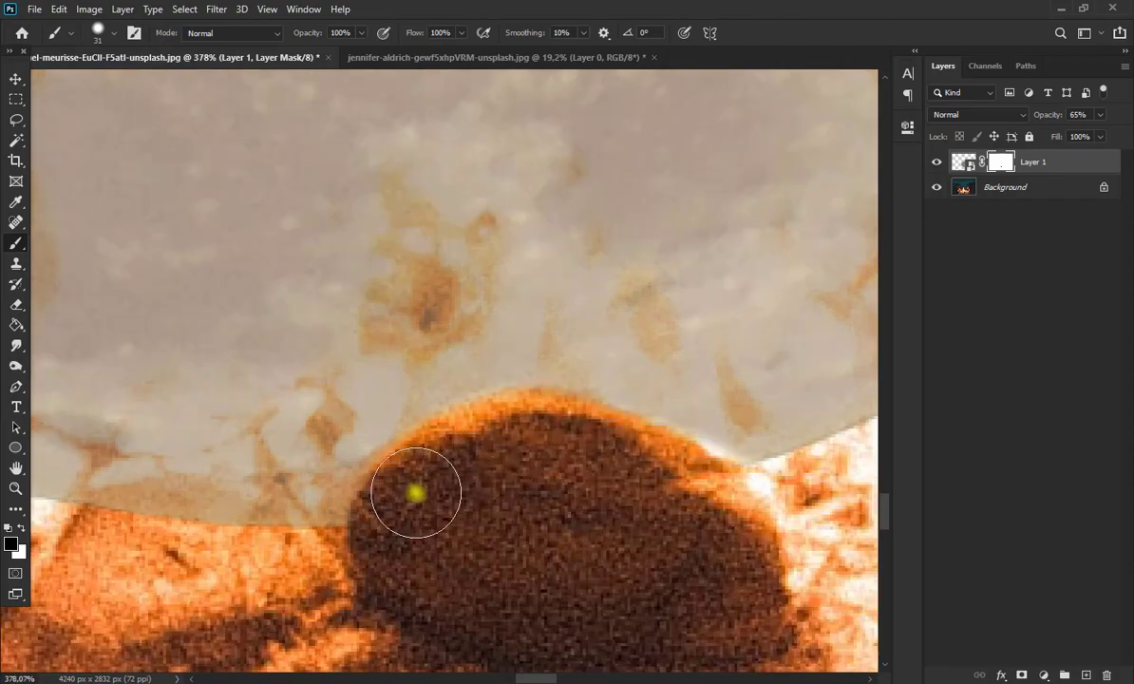
pyautogui.press('x')
pyautogui.click(22, 528)
pyautogui.scroll(-14, 431, 496)
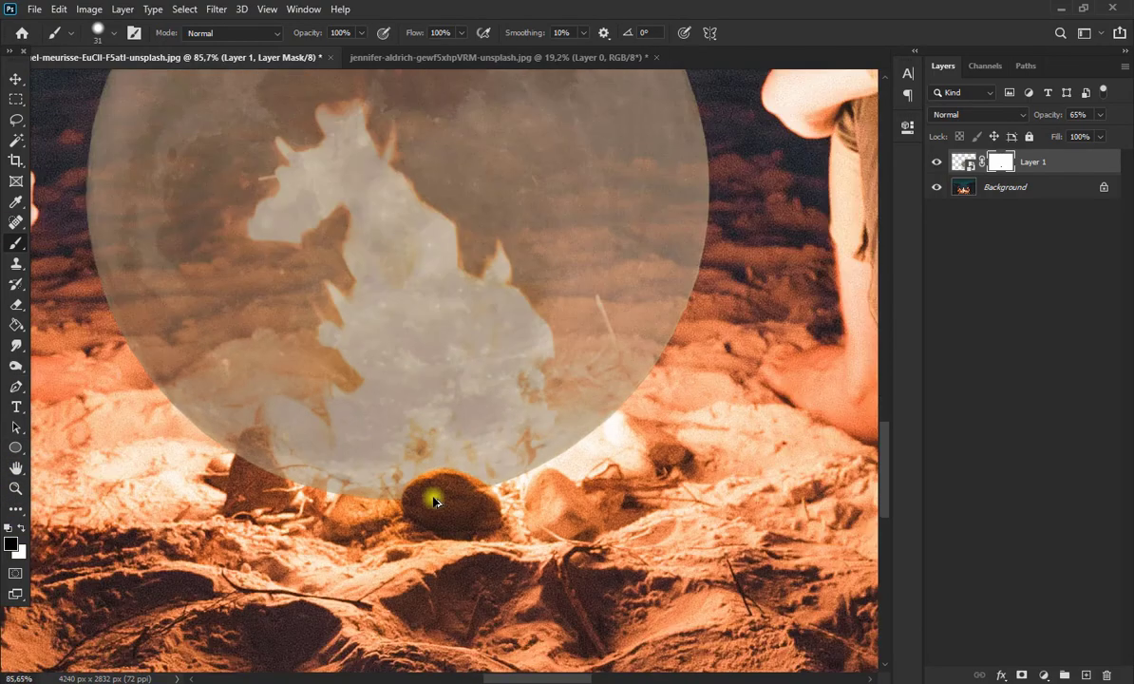
# - Mask the moon off the pointed stone at its lower left edge
pyautogui.moveTo(543, 677); pyautogui.dragTo(505, 677)
pyautogui.scroll(11, 484, 498)
pyautogui.moveTo(485, 498)
pyautogui.mouseDown()
pyautogui.moveTo(456, 409)
pyautogui.moveTo(495, 402)
pyautogui.moveTo(535, 420)
pyautogui.moveTo(497, 327)
pyautogui.mouseUp()
pyautogui.scroll(-7, 487, 407)
pyautogui.scroll(-4, 485, 408)
# - Move the moon slightly lower among the campfire stones and reselect its layer mask
pyautogui.press('v')
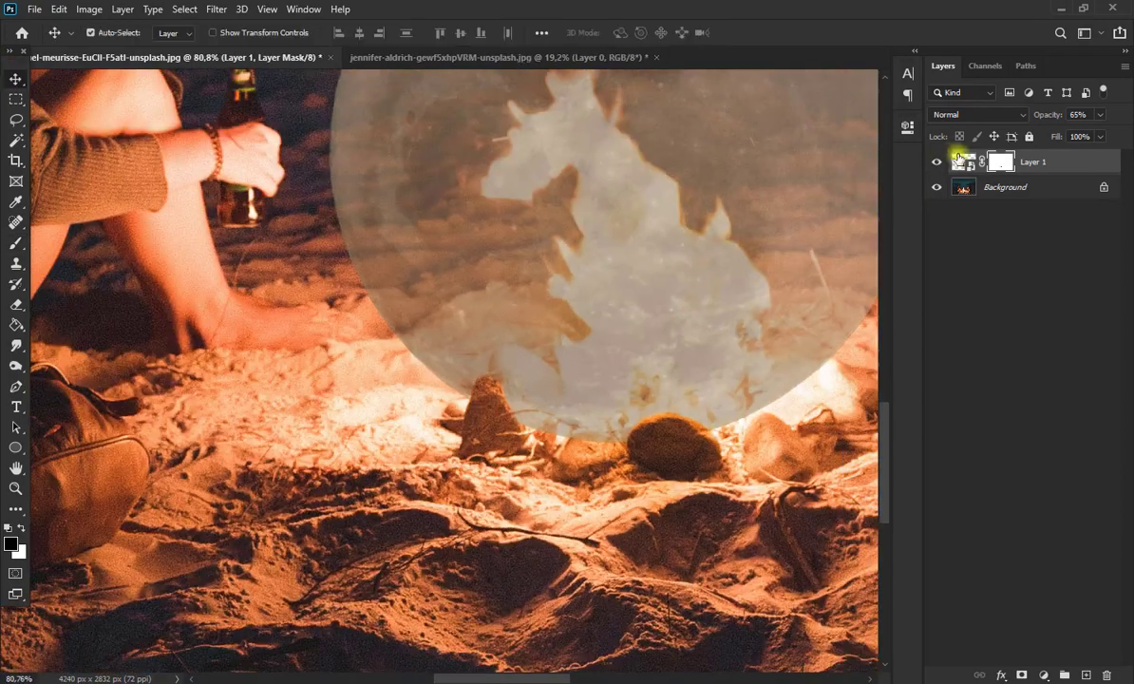
pyautogui.click(963, 161)
pyautogui.moveTo(719, 193)
pyautogui.mouseDown()
pyautogui.moveTo(720, 217)
pyautogui.moveTo(760, 248)
pyautogui.mouseUp()
pyautogui.click(1001, 162)
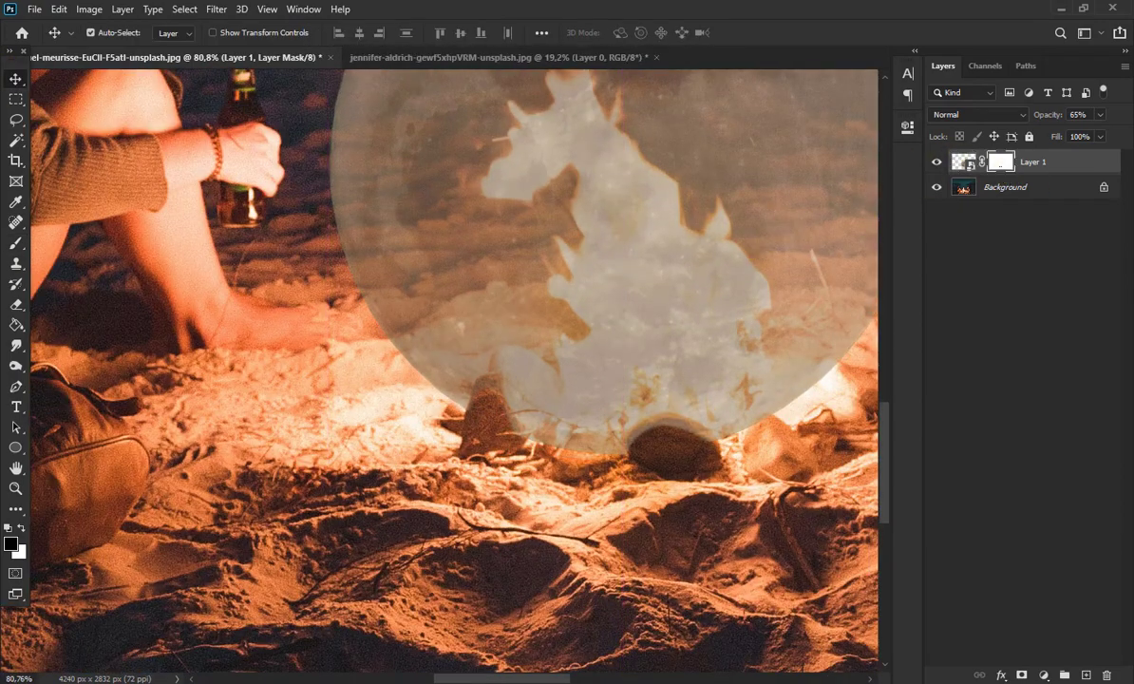
# - Repaint the moon's mask around the pointed stone and the dark round stone to clean up their edges
pyautogui.press('b')
pyautogui.scroll(7, 632, 464)
pyautogui.moveTo(279, 349)
pyautogui.mouseDown()
pyautogui.moveTo(324, 255)
pyautogui.moveTo(314, 245)
pyautogui.mouseUp()
pyautogui.moveTo(670, 377); pyautogui.dragTo(832, 422)
pyautogui.click(21, 528)
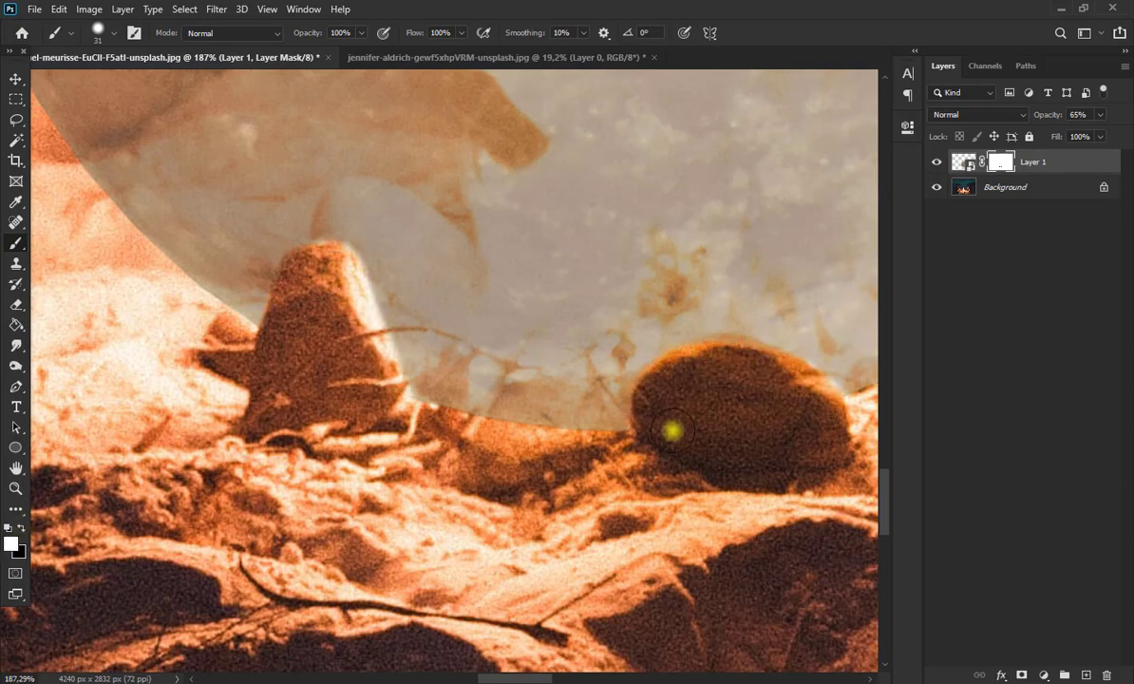
pyautogui.moveTo(517, 678); pyautogui.dragTo(535, 678)
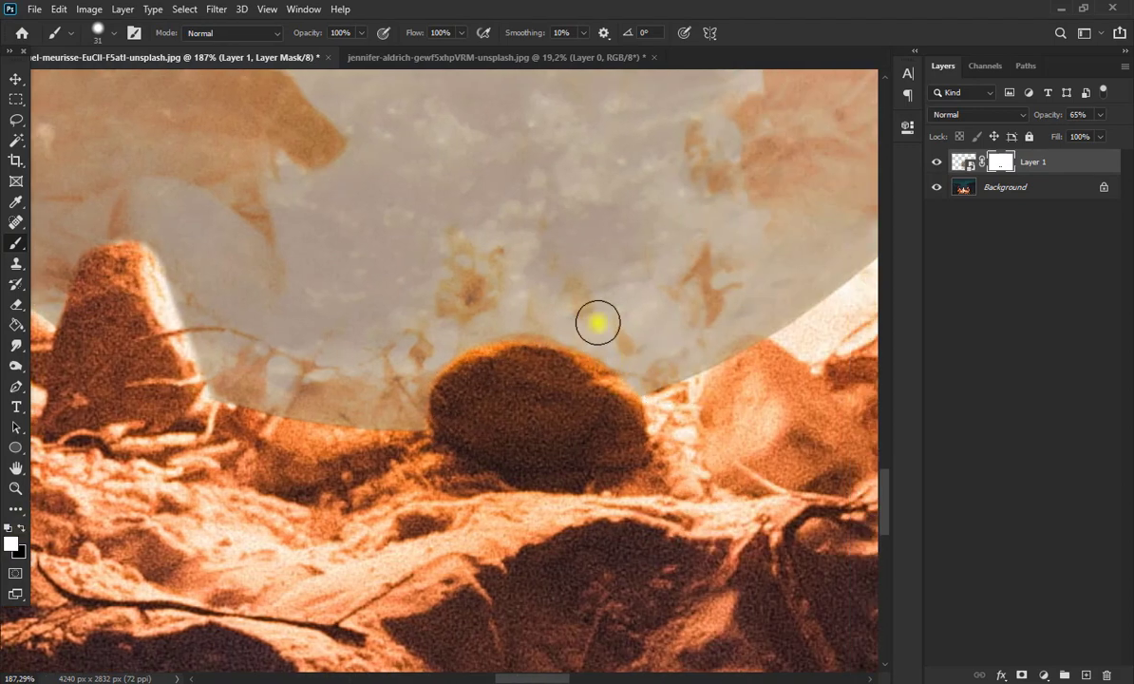
pyautogui.scroll(-12, 427, 365)
pyautogui.moveTo(468, 344); pyautogui.dragTo(503, 394)
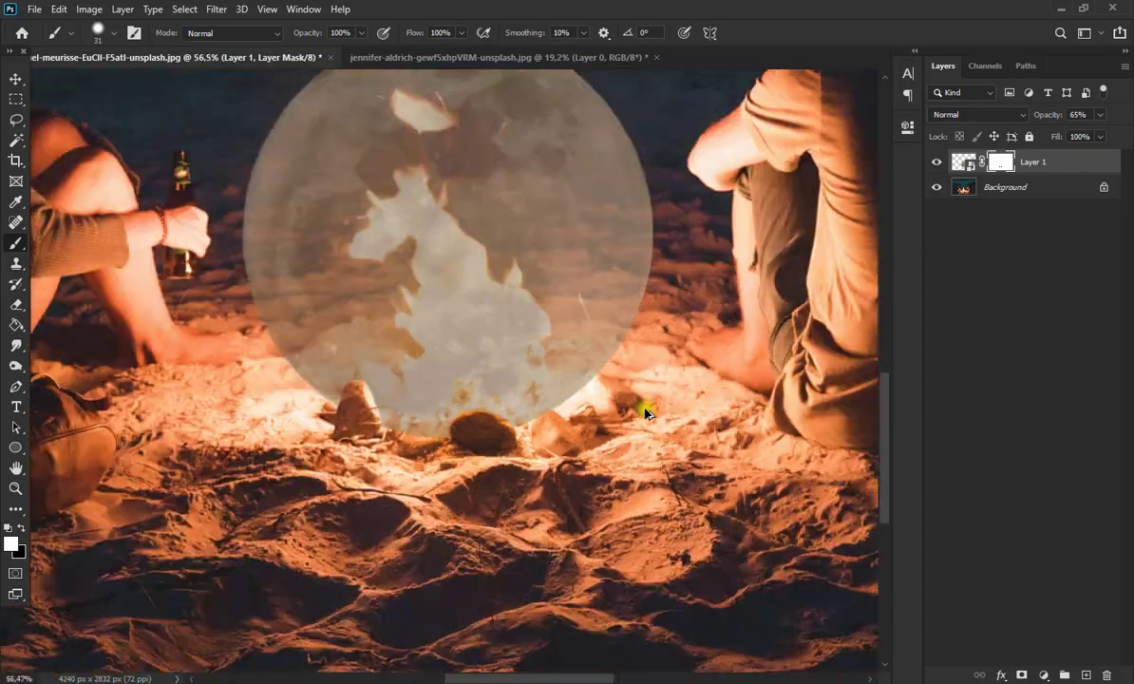
# - Restore the moon layer's opacity to 100%
pyautogui.click(1101, 115)
pyautogui.click(963, 162)
pyautogui.click(1100, 114)
pyautogui.moveTo(1101, 135); pyautogui.dragTo(1121, 133)
pyautogui.scroll(-3, 613, 421)
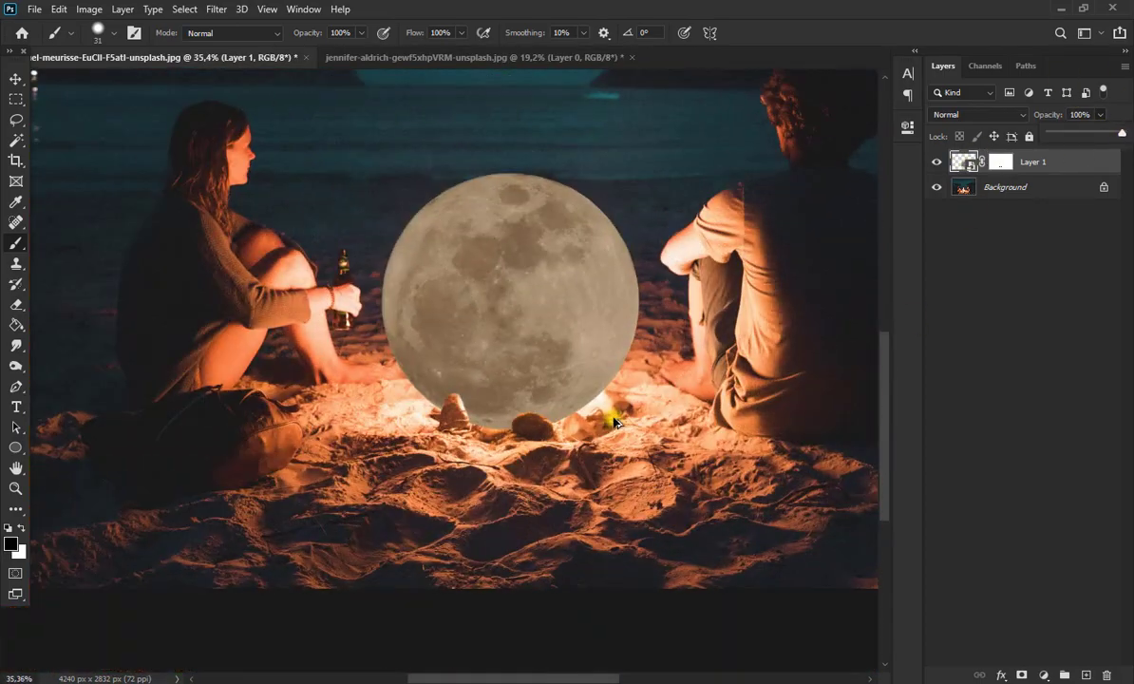
pyautogui.click(15, 79)
# - Add a Curves adjustment layer above the moon layer, keeping the Default preset
pyautogui.click(1043, 675)
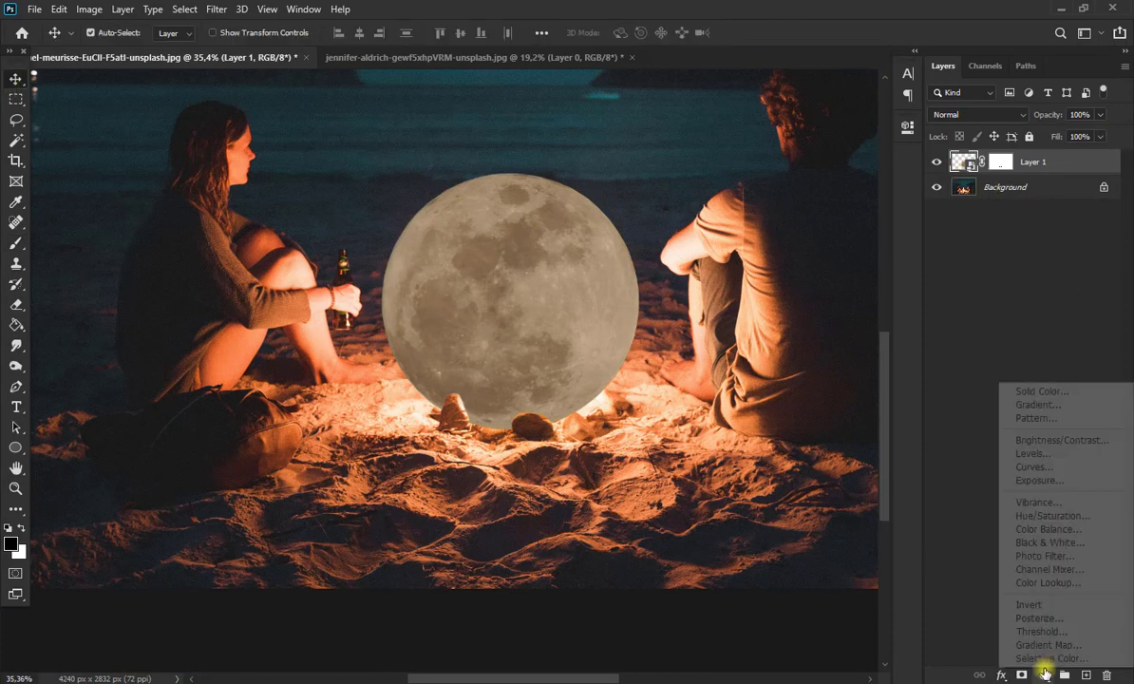
pyautogui.click(1028, 463)
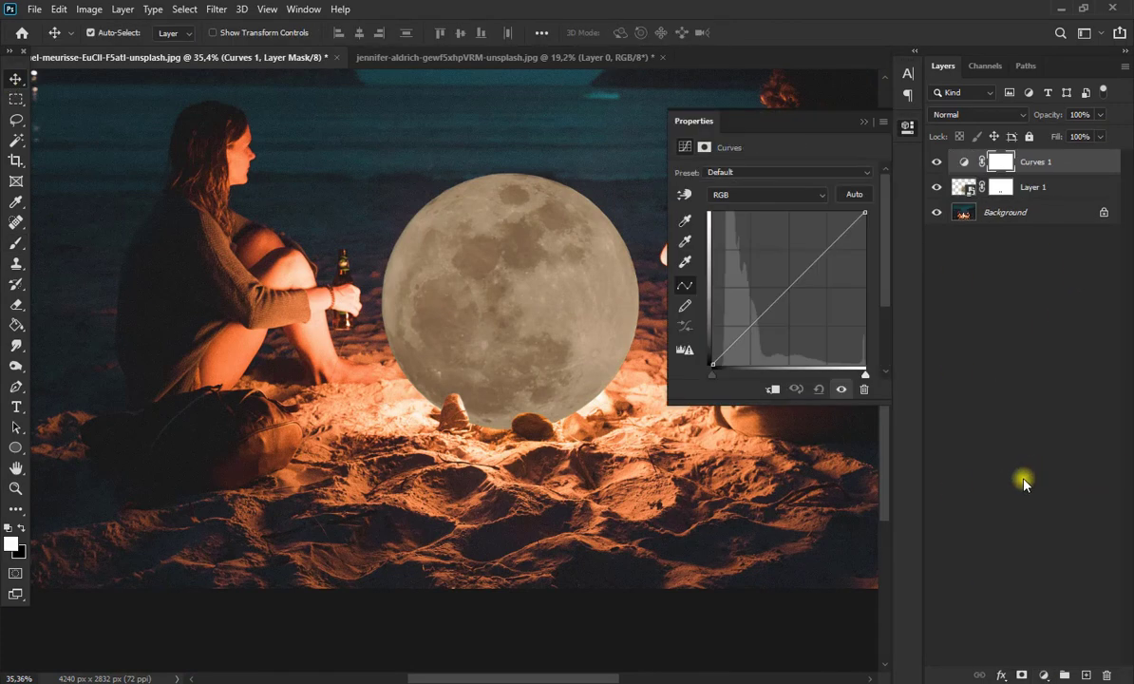
pyautogui.click(830, 172)
pyautogui.click(830, 172)
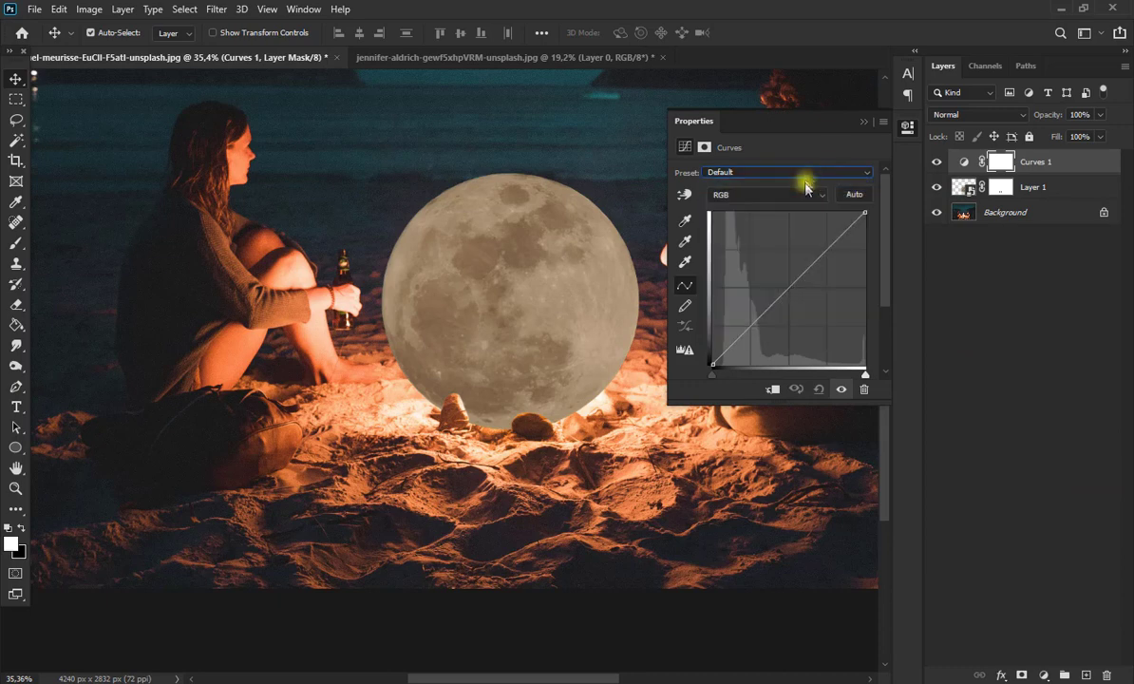
# - Lower the white point of the blue curve to output 166 and clip the Curves adjustment to the moon layer
pyautogui.click(769, 194)
pyautogui.click(777, 252)
pyautogui.moveTo(867, 211); pyautogui.dragTo(868, 259)
pyautogui.click(772, 389)
pyautogui.scroll(-2, 886, 316)
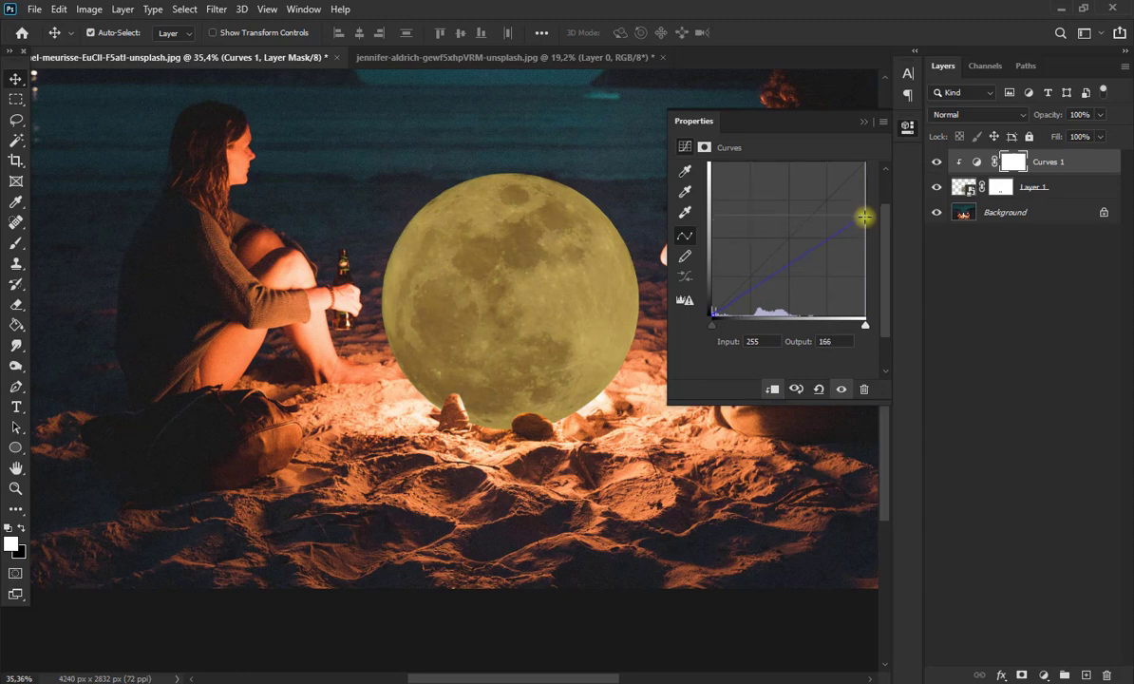
pyautogui.scroll(2, 784, 185)
# - Lower the white point of the green curve to output 200
pyautogui.click(784, 185)
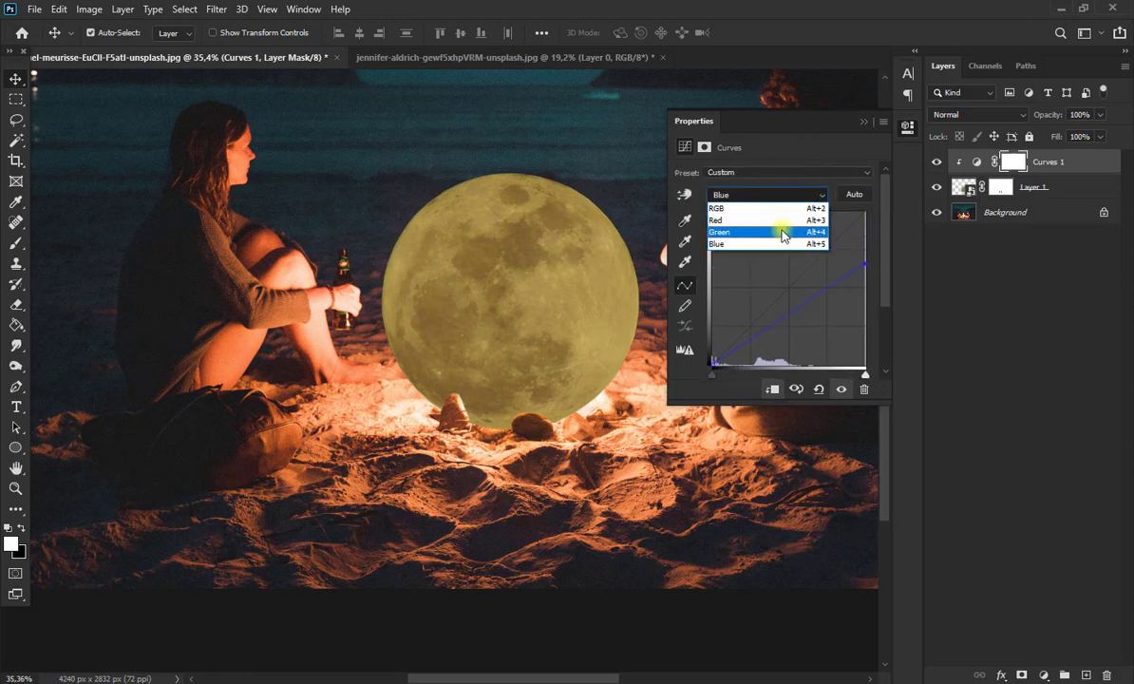
pyautogui.click(779, 231)
pyautogui.scroll(-1, 834, 226)
pyautogui.moveTo(861, 186); pyautogui.dragTo(867, 220)
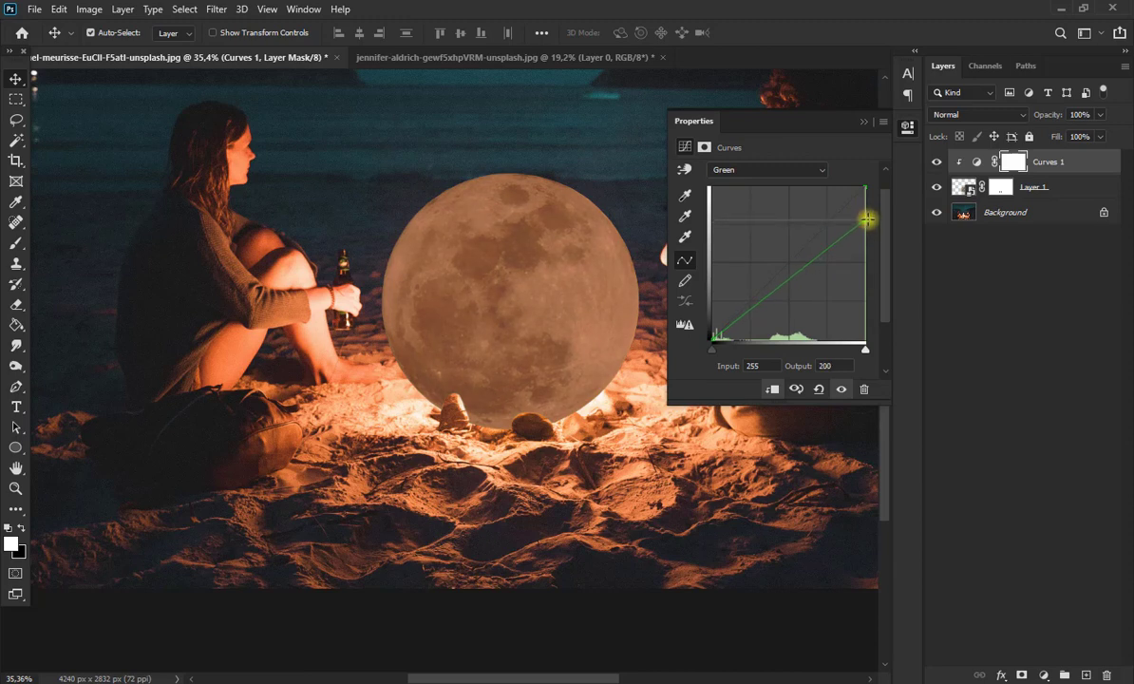
# - Shape the RGB curve into a steep contrast curve, with a highlight point at input 153, output 237 and a lowered shadow point
pyautogui.click(802, 169)
pyautogui.click(787, 195)
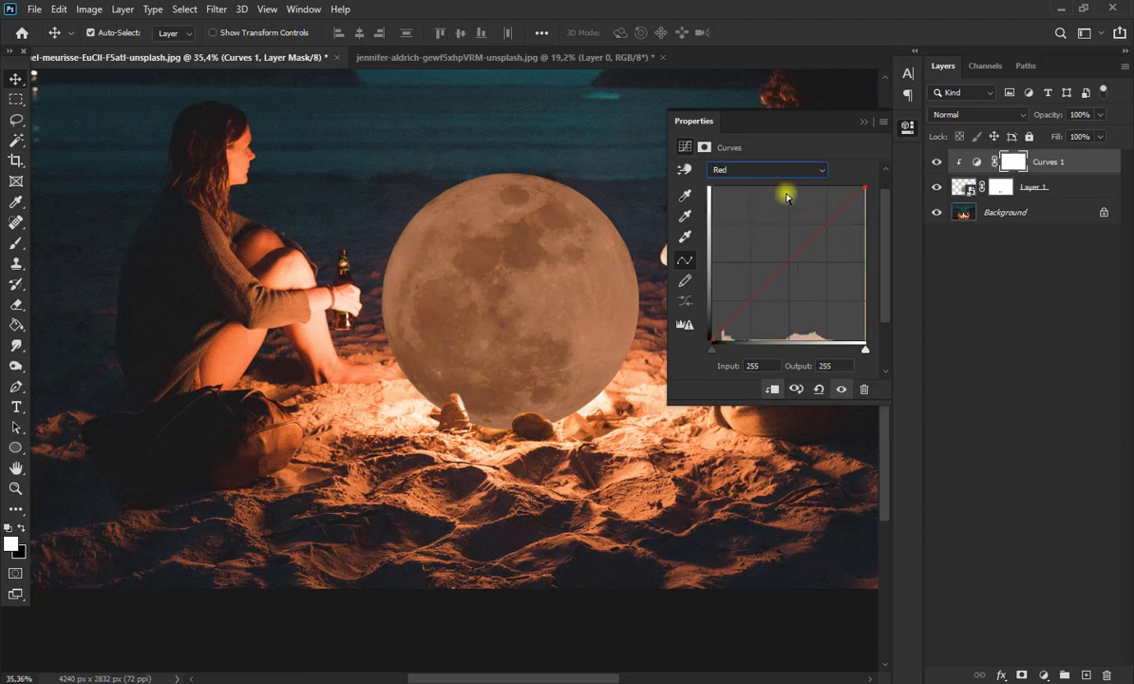
pyautogui.click(760, 170)
pyautogui.click(751, 182)
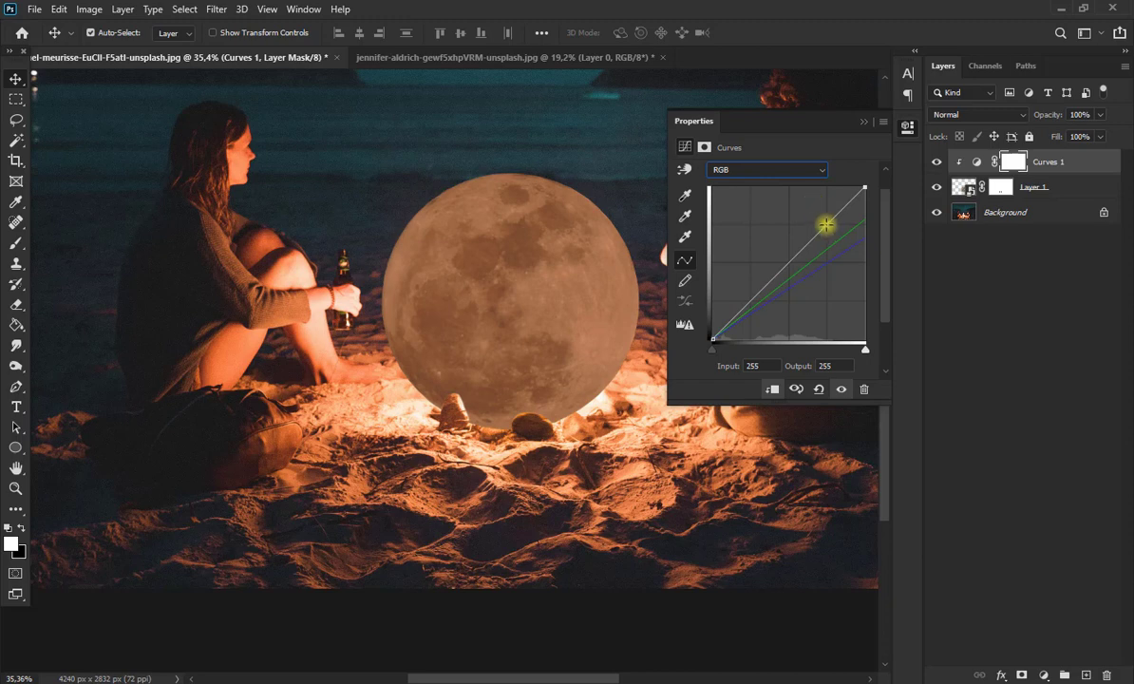
pyautogui.moveTo(825, 224); pyautogui.dragTo(814, 205)
pyautogui.moveTo(747, 288)
pyautogui.mouseDown()
pyautogui.moveTo(752, 309)
pyautogui.moveTo(763, 294)
pyautogui.moveTo(753, 286)
pyautogui.mouseUp()
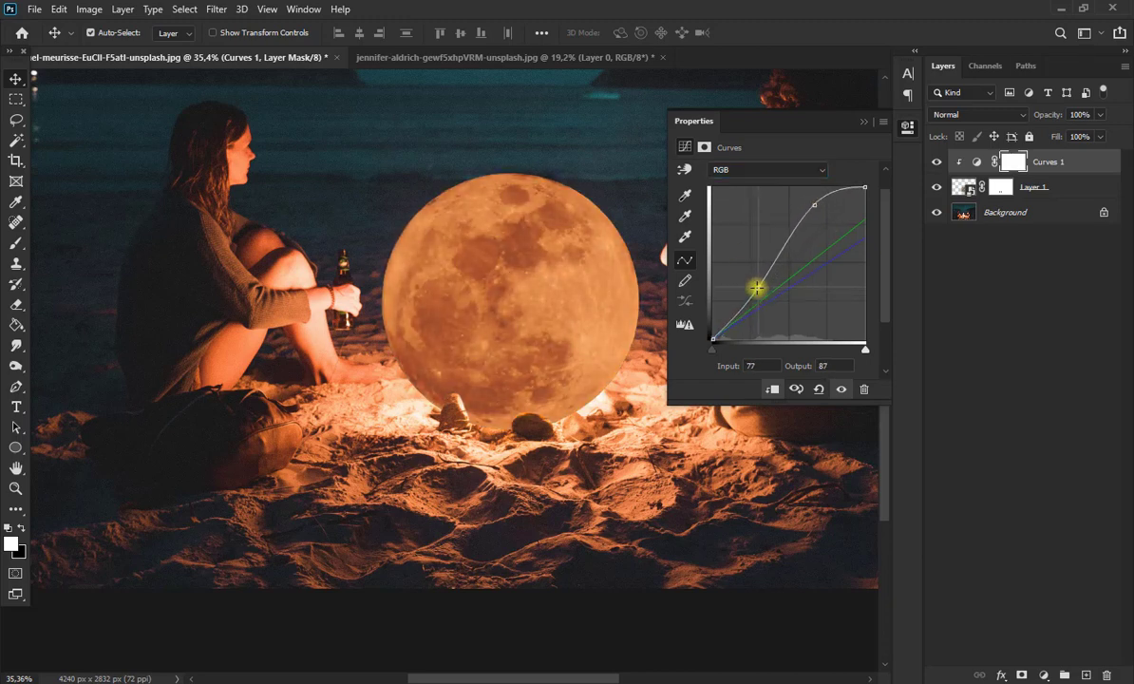
pyautogui.moveTo(813, 206); pyautogui.dragTo(804, 196)
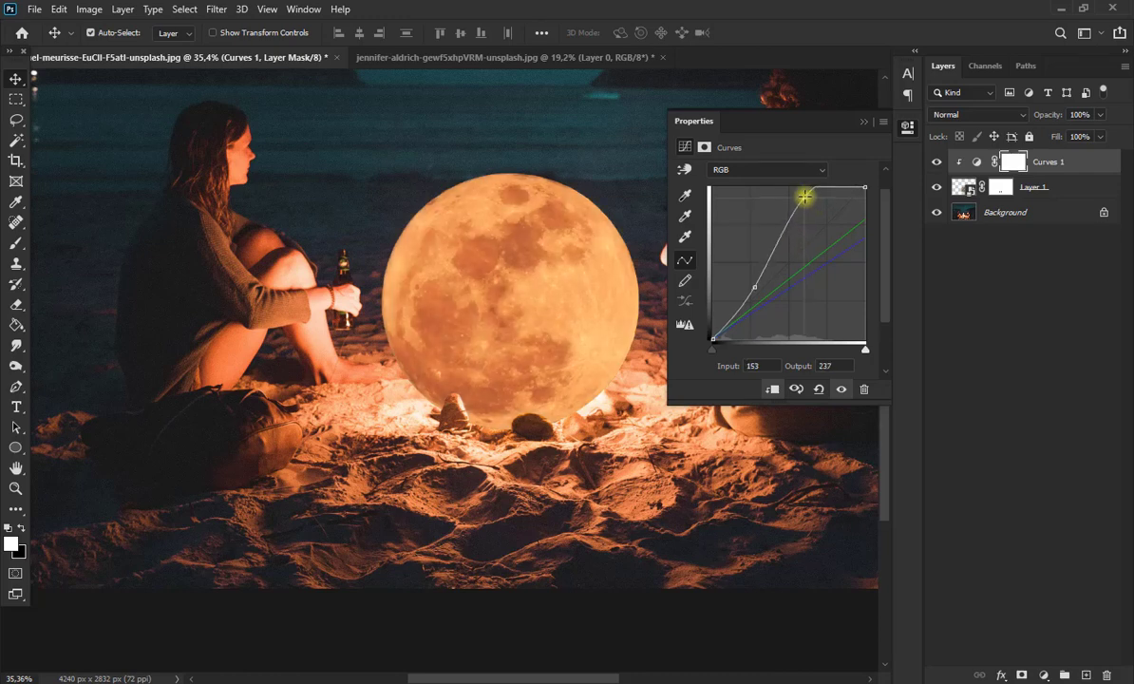
pyautogui.moveTo(754, 287)
pyautogui.mouseDown()
pyautogui.moveTo(737, 308)
pyautogui.moveTo(757, 311)
pyautogui.moveTo(751, 299)
pyautogui.mouseUp()
pyautogui.click(863, 121)
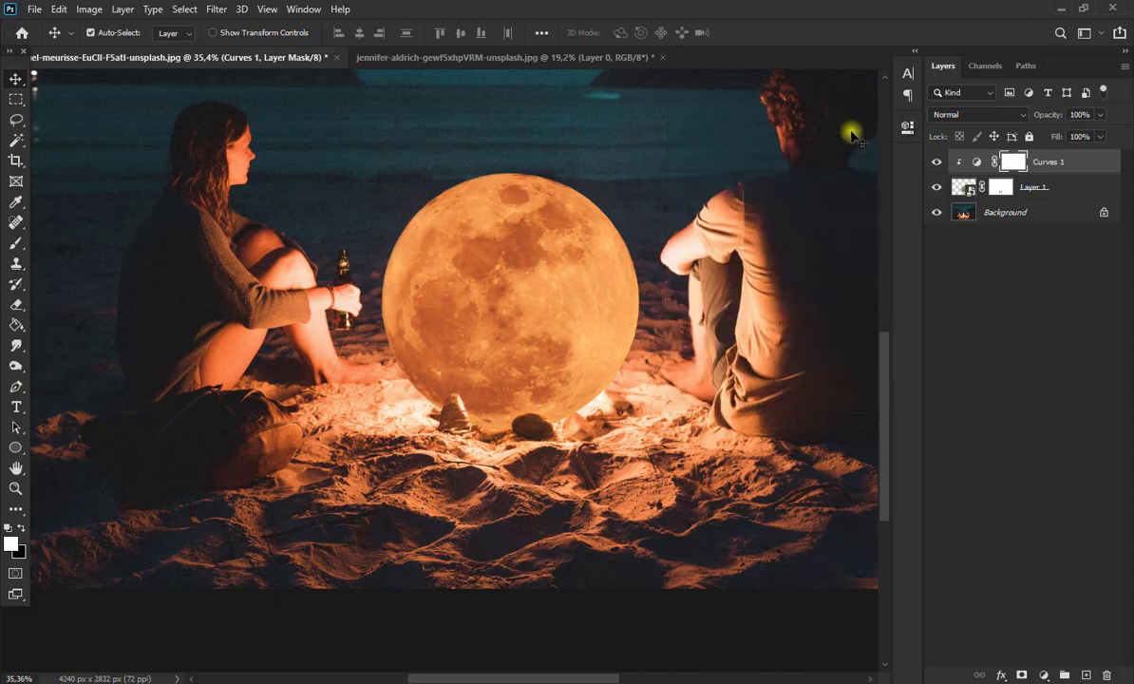
pyautogui.click(937, 161)
pyautogui.click(936, 162)
# - Enable an Outer Glow on the moon layer with its blend mode set to Lighten
pyautogui.doubleClick(1097, 188)
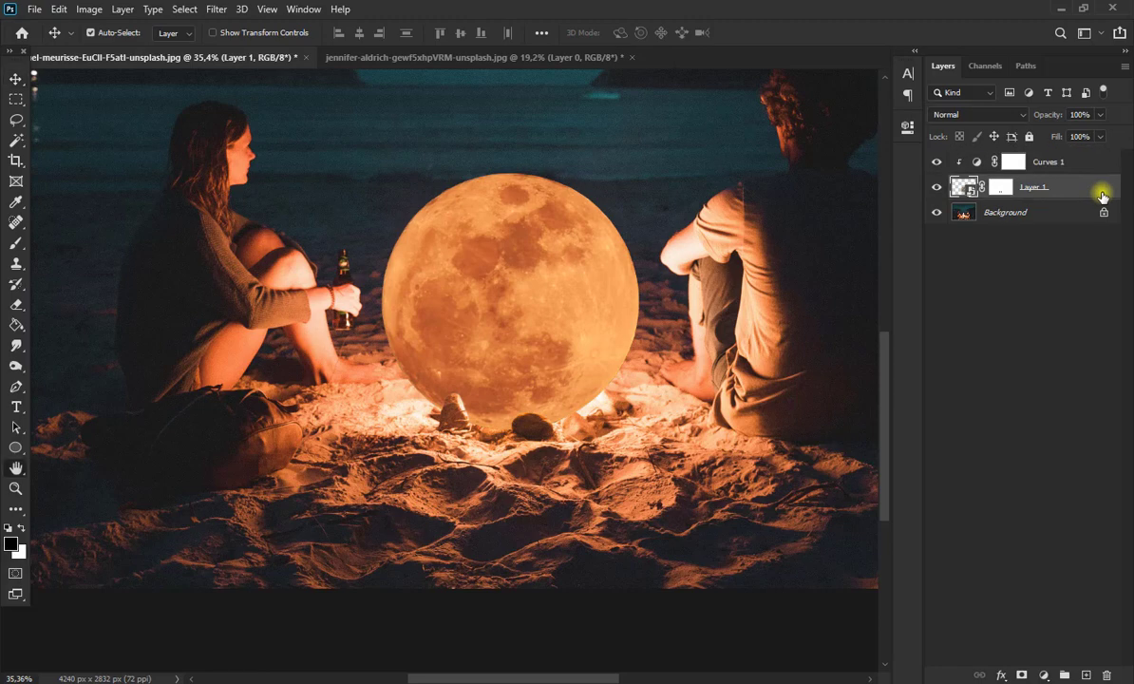
pyautogui.moveTo(640, 297); pyautogui.dragTo(778, 191)
pyautogui.click(393, 471)
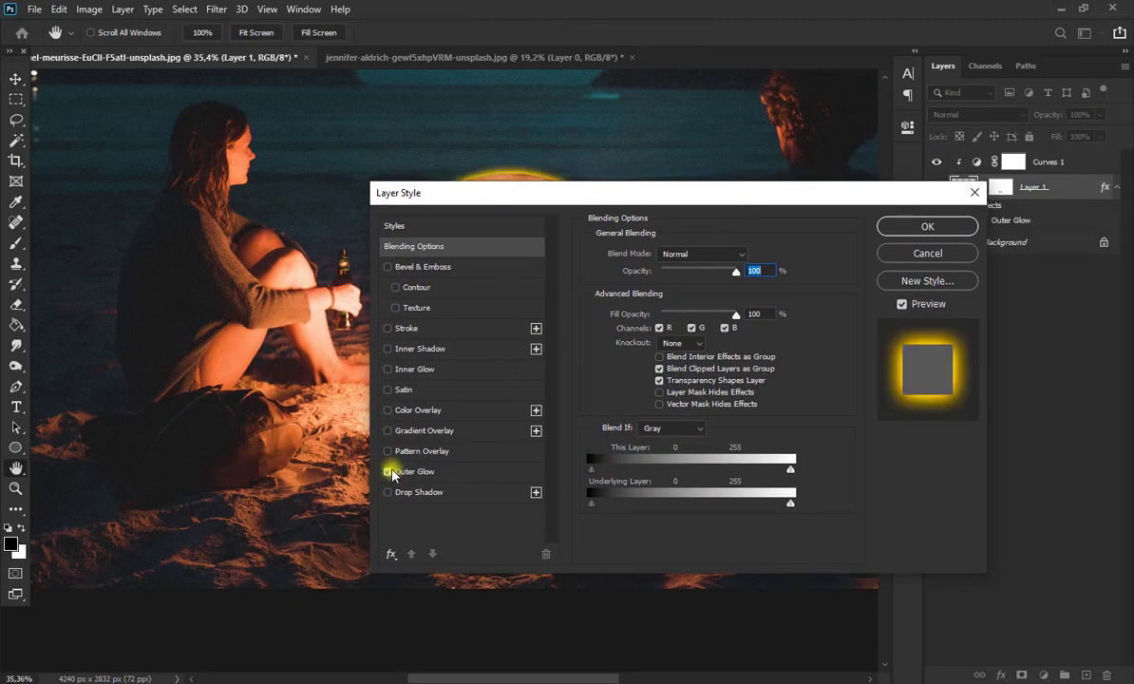
pyautogui.moveTo(663, 193); pyautogui.dragTo(894, 201)
pyautogui.click(926, 263)
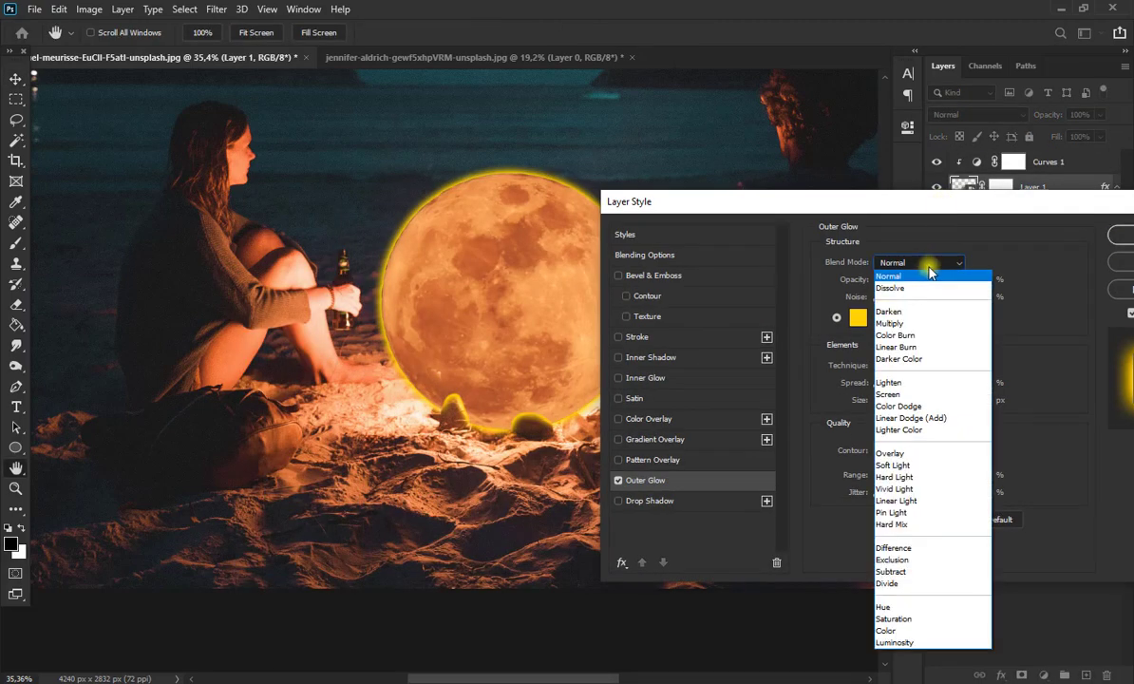
pyautogui.click(889, 381)
# - Set the outer glow's color to orange #df9a40, its range to 86% and its size to 250 px
pyautogui.click(857, 319)
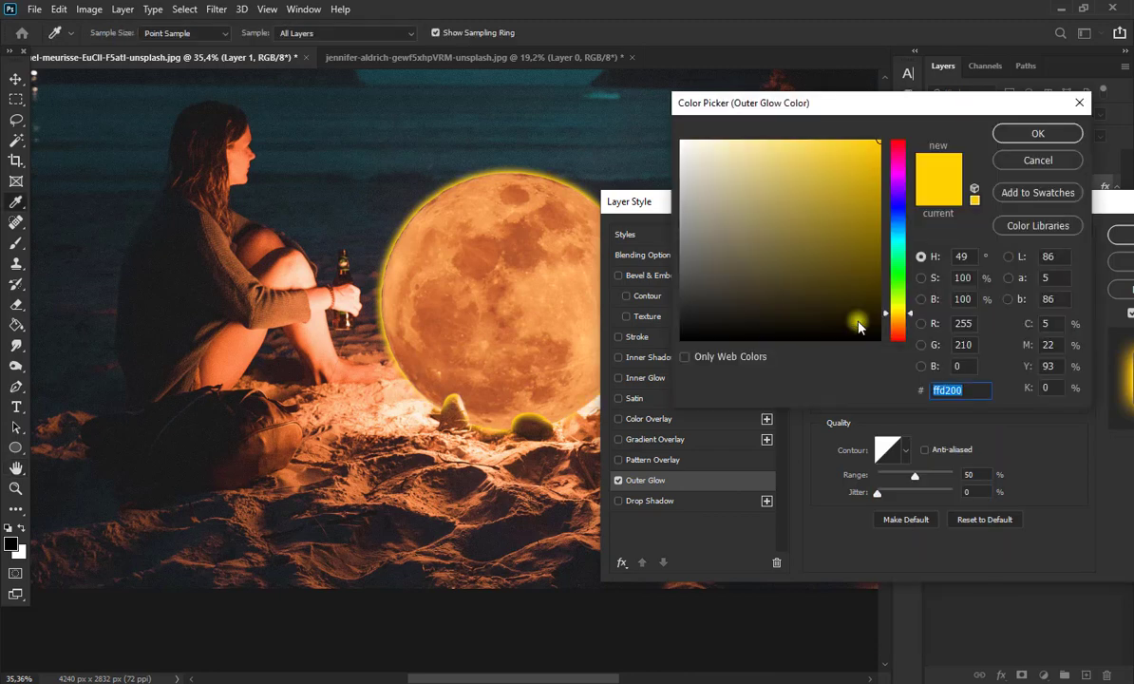
pyautogui.click(737, 213)
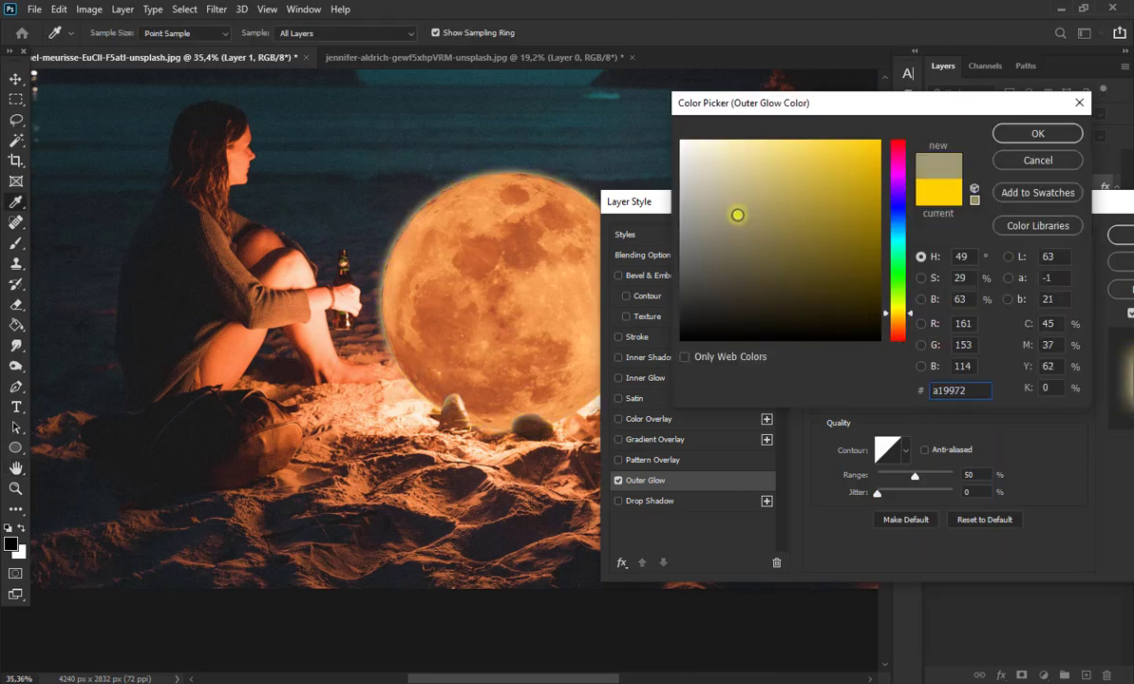
pyautogui.moveTo(742, 213); pyautogui.dragTo(750, 140)
pyautogui.moveTo(907, 313); pyautogui.dragTo(900, 321)
pyautogui.click(757, 176)
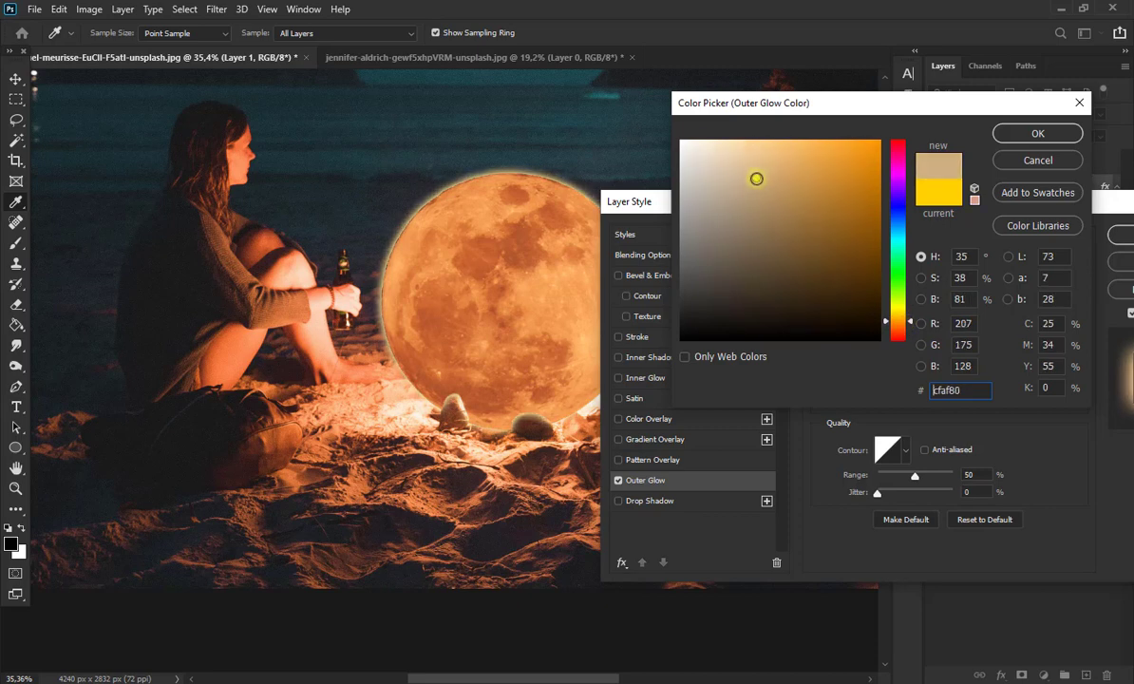
pyautogui.click(813, 170)
pyautogui.click(823, 165)
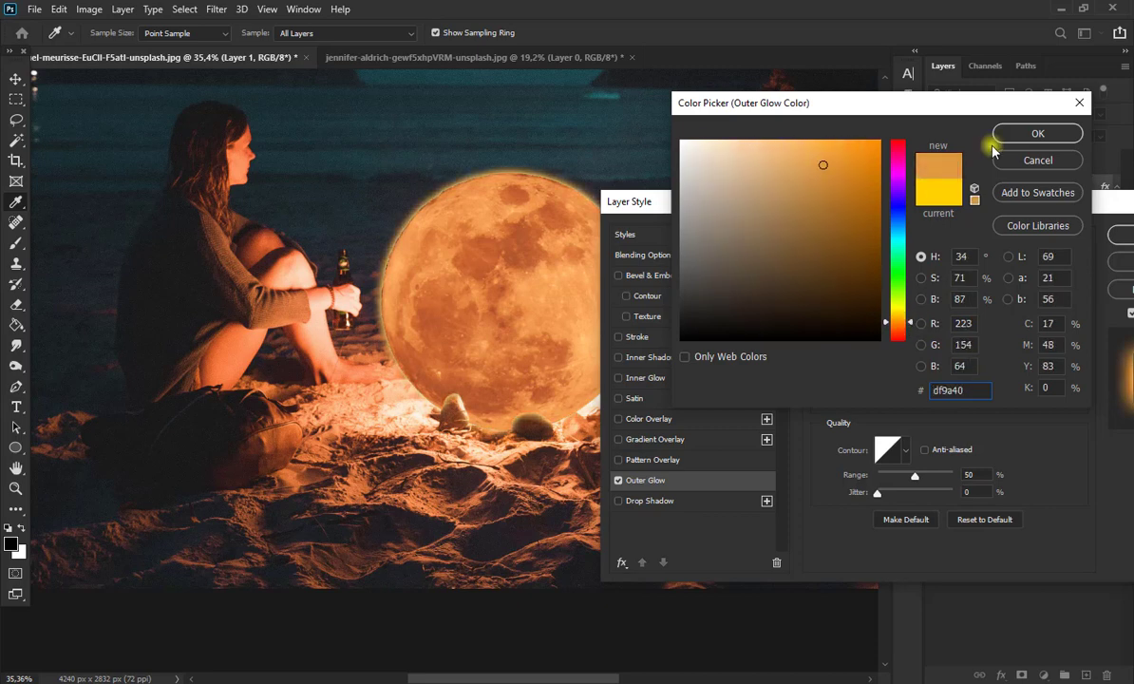
pyautogui.click(1006, 134)
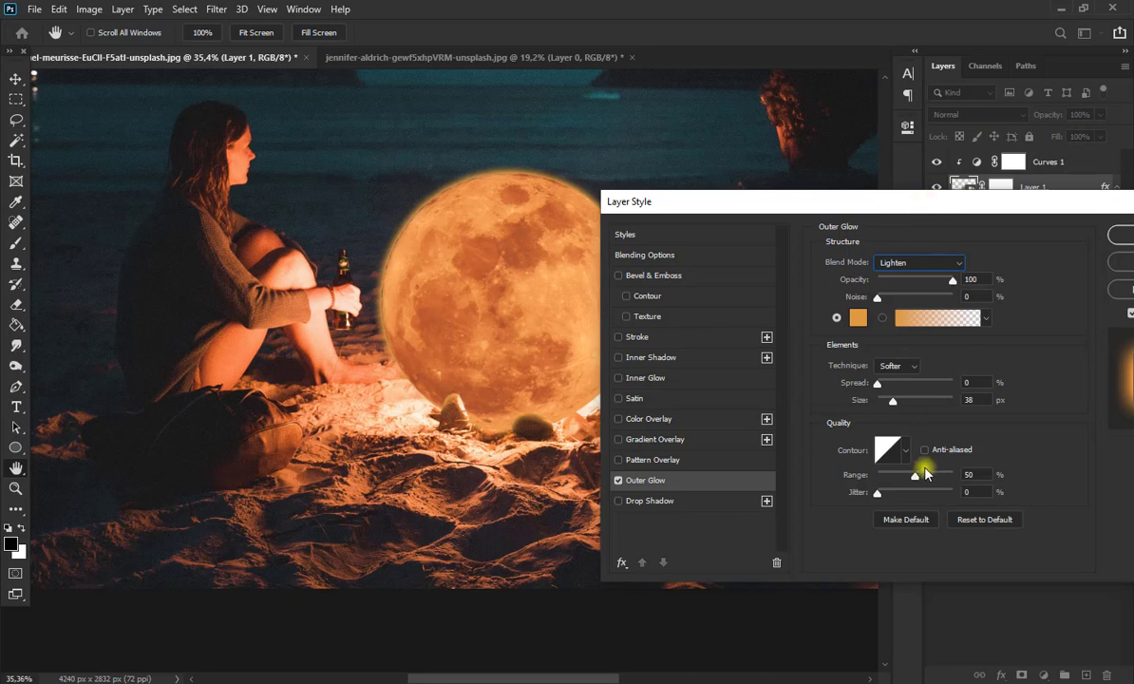
pyautogui.moveTo(925, 474)
pyautogui.mouseDown()
pyautogui.moveTo(970, 468)
pyautogui.moveTo(942, 486)
pyautogui.mouseUp()
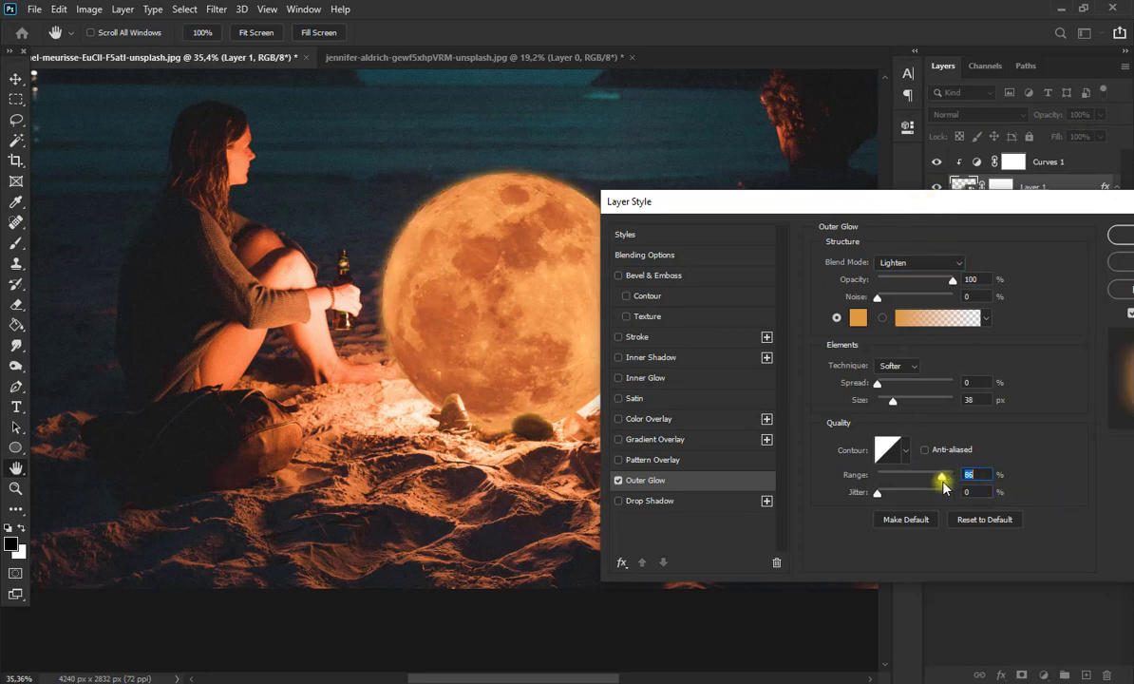
pyautogui.moveTo(897, 411); pyautogui.dragTo(992, 401)
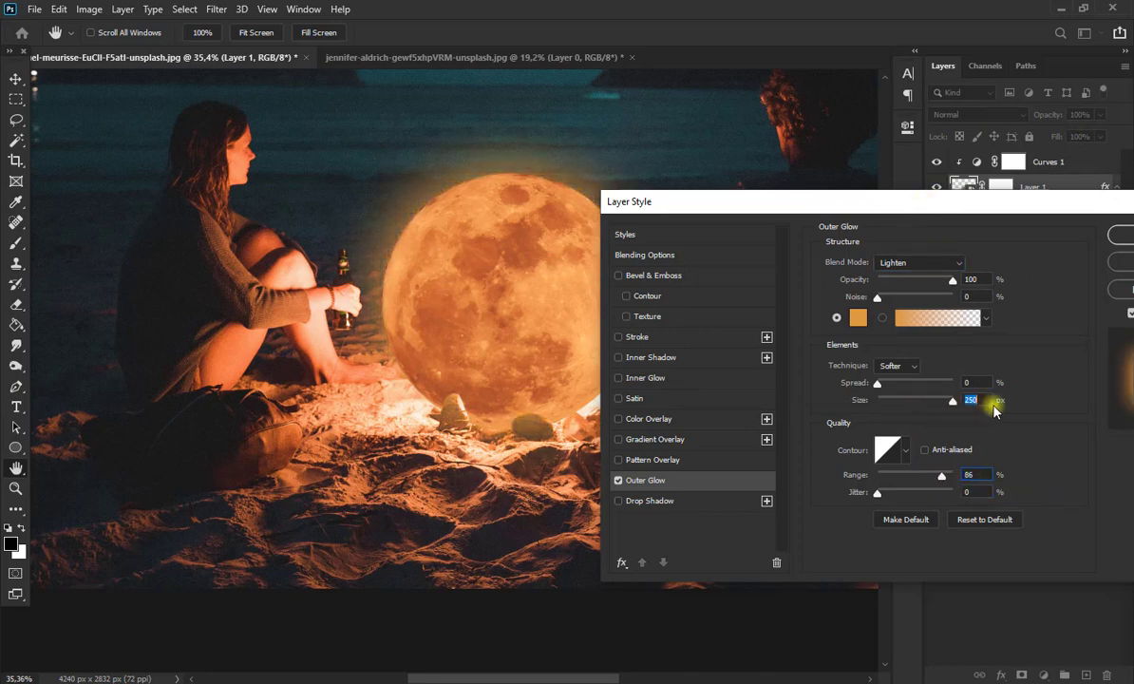
# - Enable an Inner Glow on the moon layer and set its color to orange #f0a442
pyautogui.click(653, 378)
pyautogui.moveTo(741, 203); pyautogui.dragTo(770, 160)
pyautogui.click(886, 266)
pyautogui.click(898, 314)
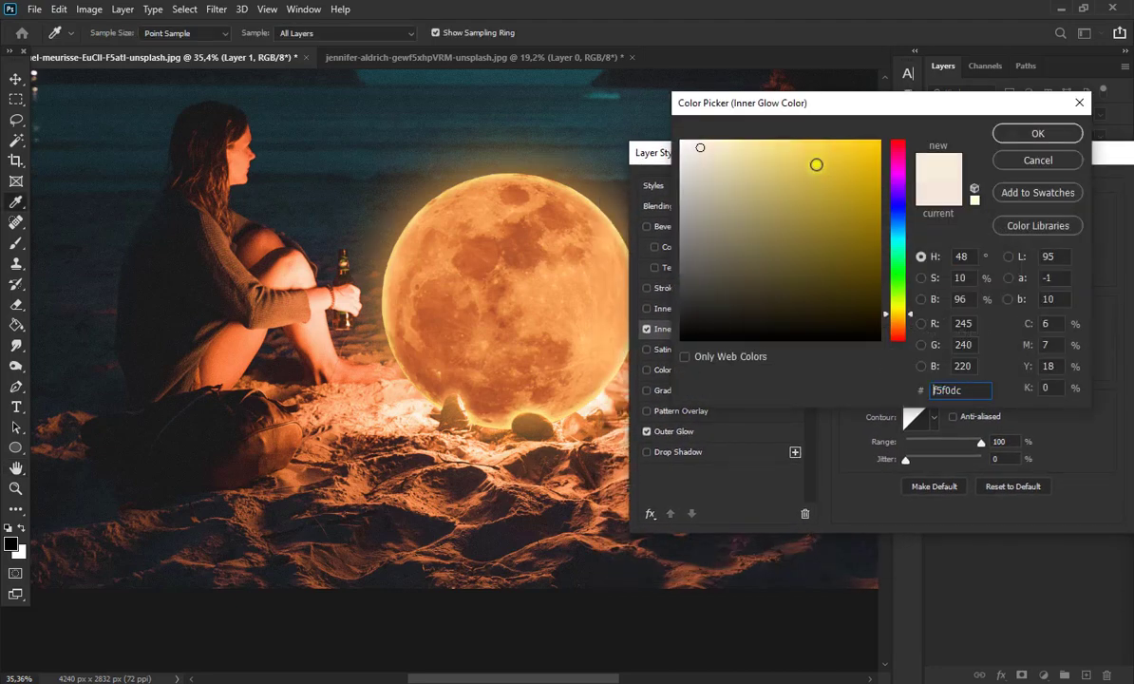
pyautogui.click(822, 170)
pyautogui.click(903, 325)
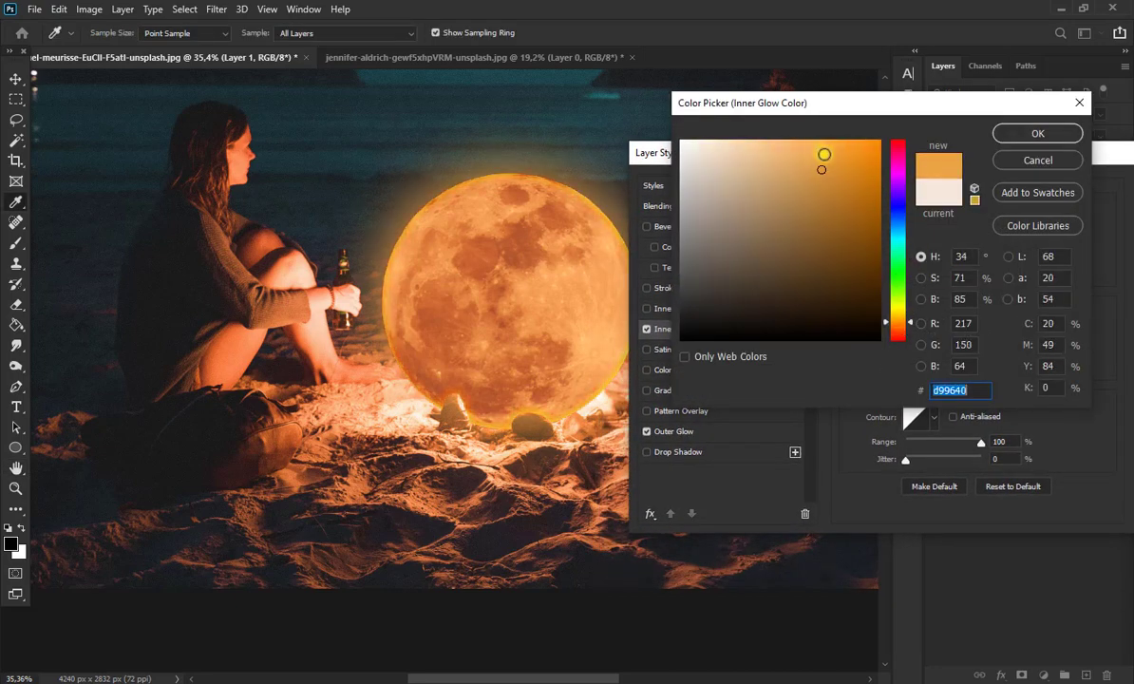
pyautogui.moveTo(822, 155); pyautogui.dragTo(827, 147)
pyautogui.click(1018, 137)
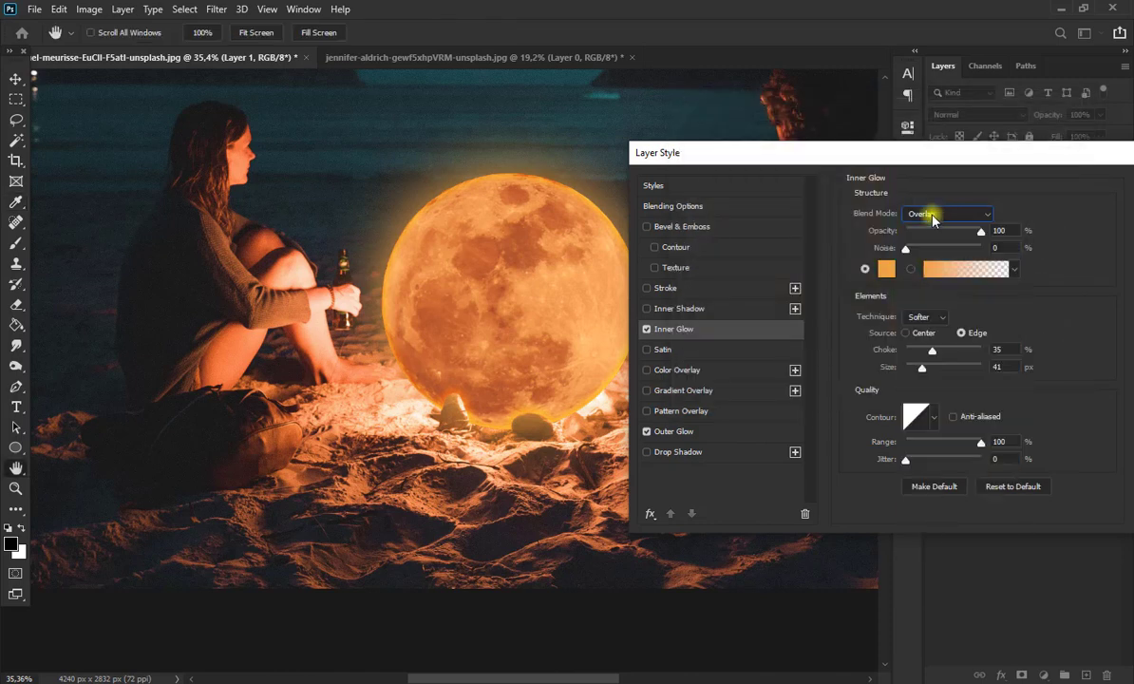
# - Set the inner glow to 0% choke, 250 px size and pale peach color #ffe1b9, and apply the layer style
pyautogui.click(885, 269)
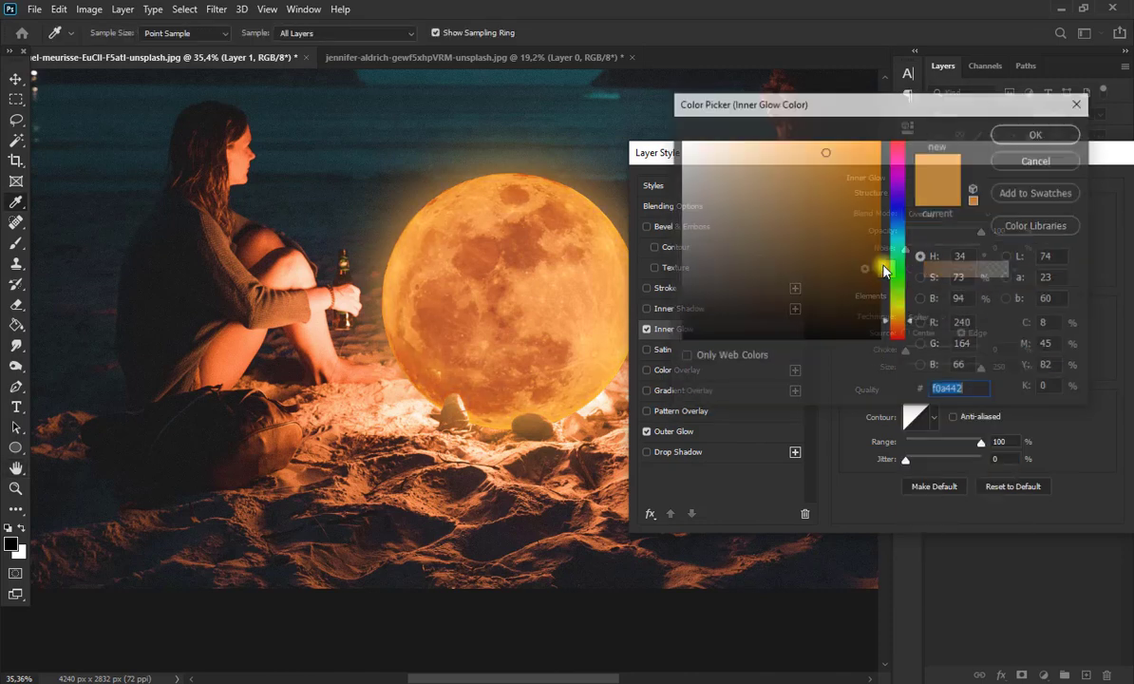
pyautogui.moveTo(797, 131)
pyautogui.mouseDown()
pyautogui.moveTo(751, 143)
pyautogui.moveTo(759, 140)
pyautogui.mouseUp()
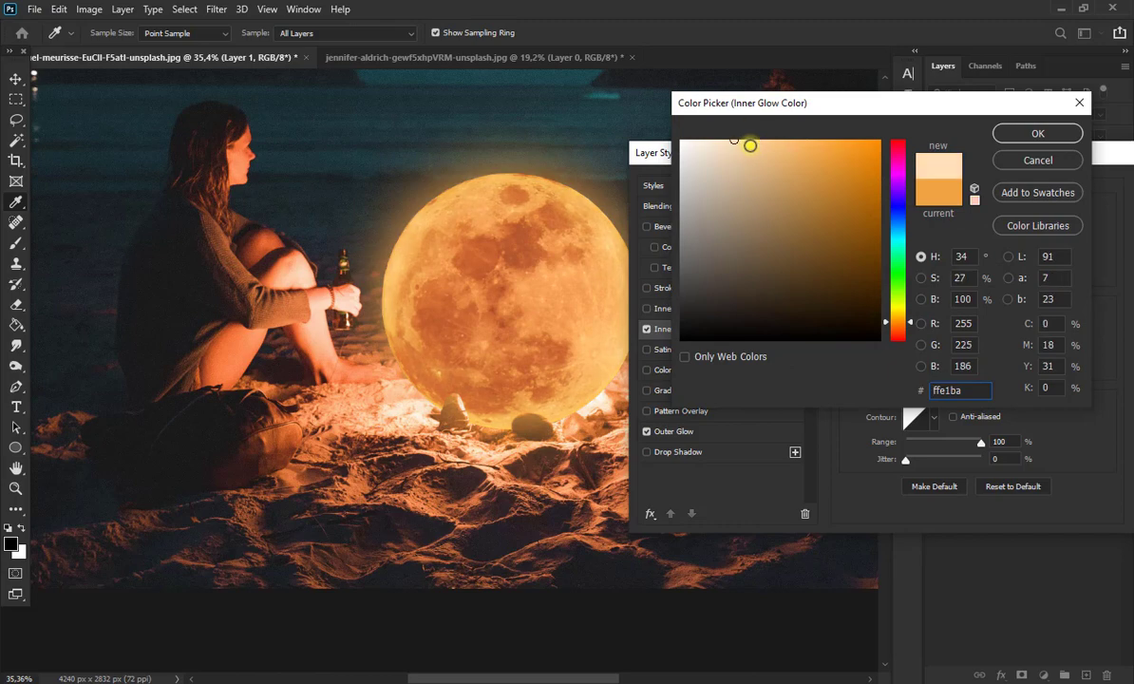
pyautogui.press('Return')
pyautogui.moveTo(950, 152); pyautogui.dragTo(941, 287)
pyautogui.click(637, 463)
pyautogui.click(637, 463)
pyautogui.click(877, 403)
pyautogui.moveTo(826, 171)
pyautogui.mouseDown()
pyautogui.moveTo(797, 140)
pyautogui.moveTo(818, 157)
pyautogui.moveTo(810, 140)
pyautogui.moveTo(737, 142)
pyautogui.mouseUp()
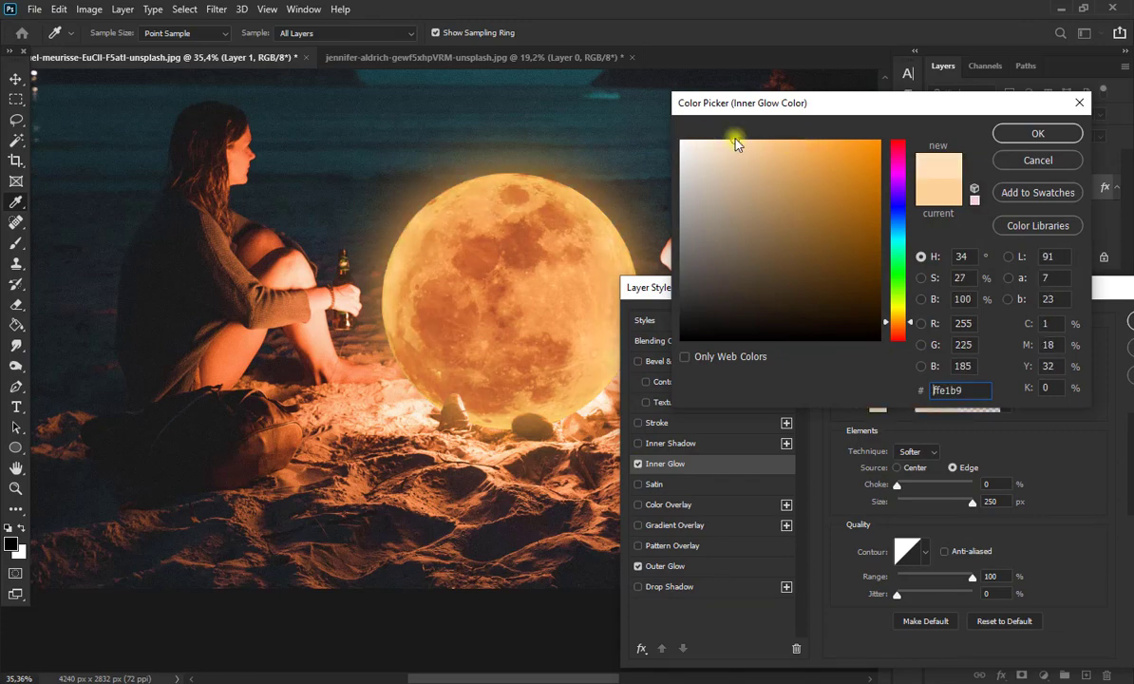
pyautogui.click(1035, 134)
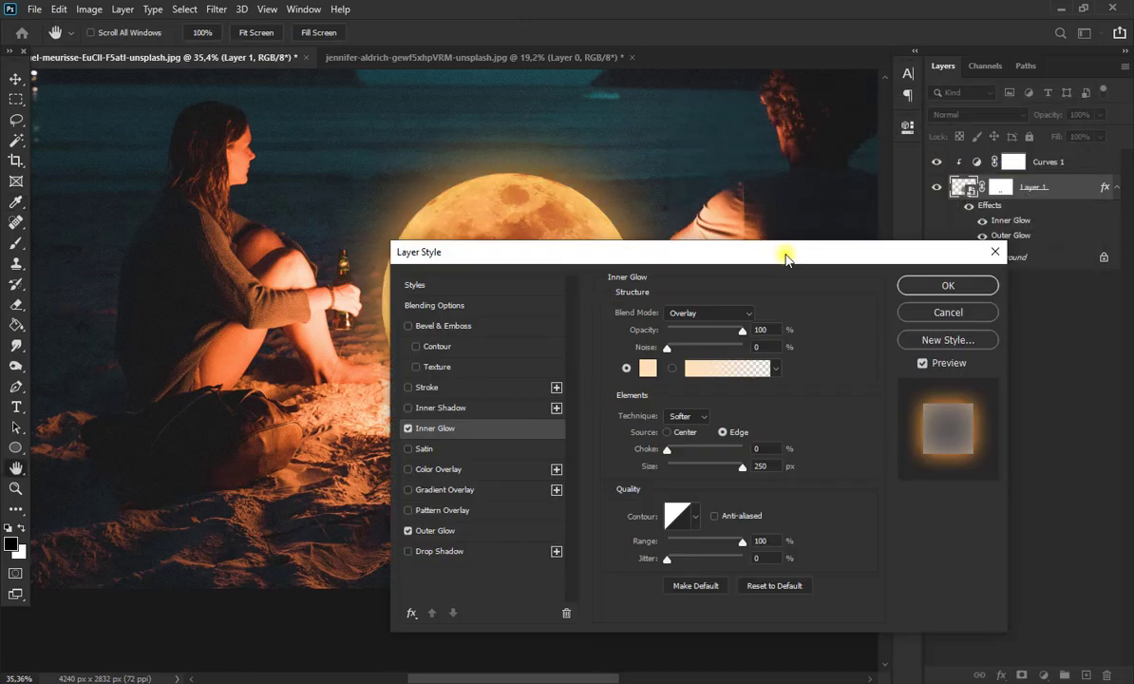
pyautogui.press('Return')
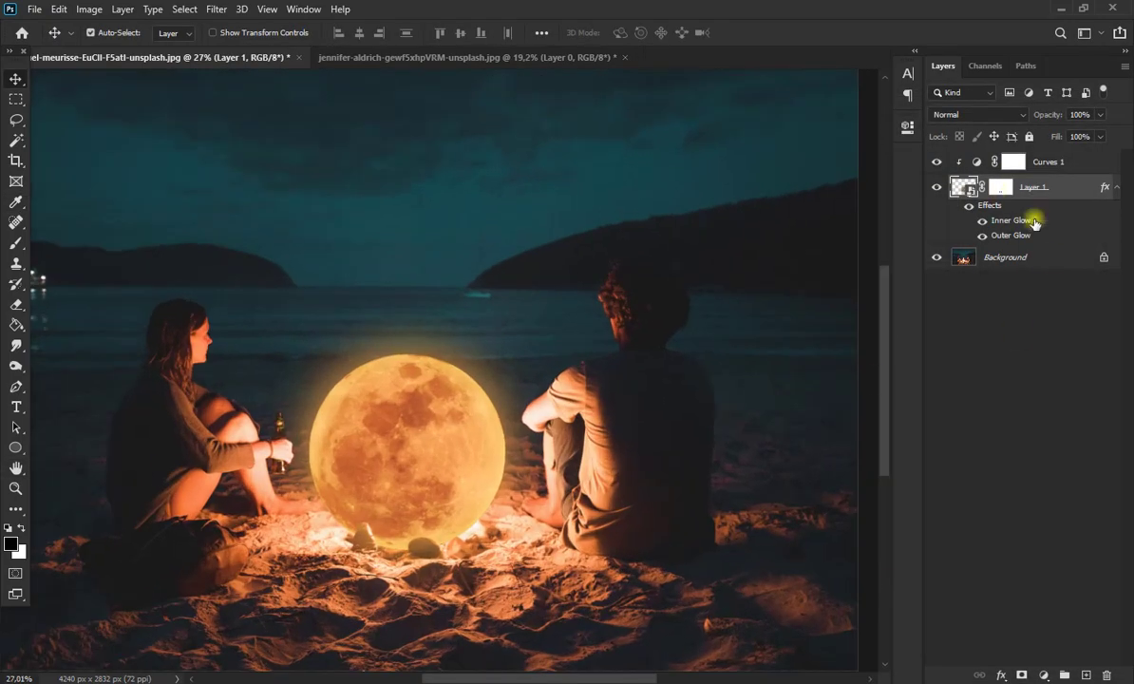
# - Add a Gradient Overlay to the moon layer with Overlay blend mode, 43% opacity, a -93° angle and 111% scale
pyautogui.doubleClick(1063, 212)
pyautogui.moveTo(608, 246); pyautogui.dragTo(755, 233)
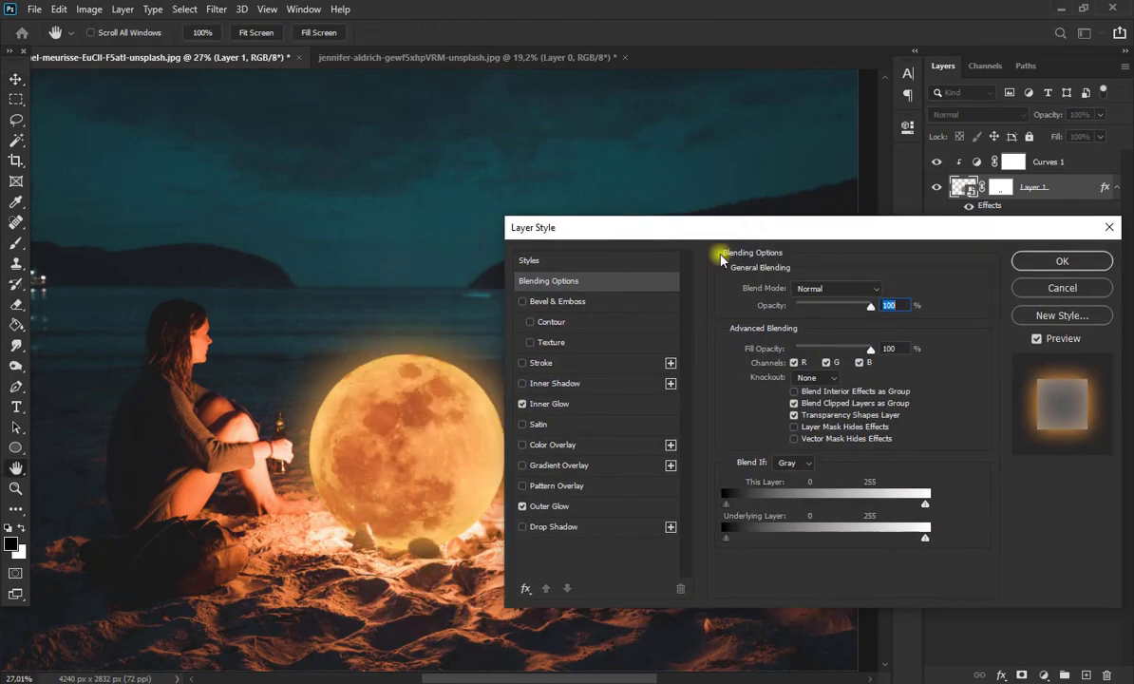
pyautogui.click(559, 464)
pyautogui.moveTo(791, 372); pyautogui.dragTo(793, 357)
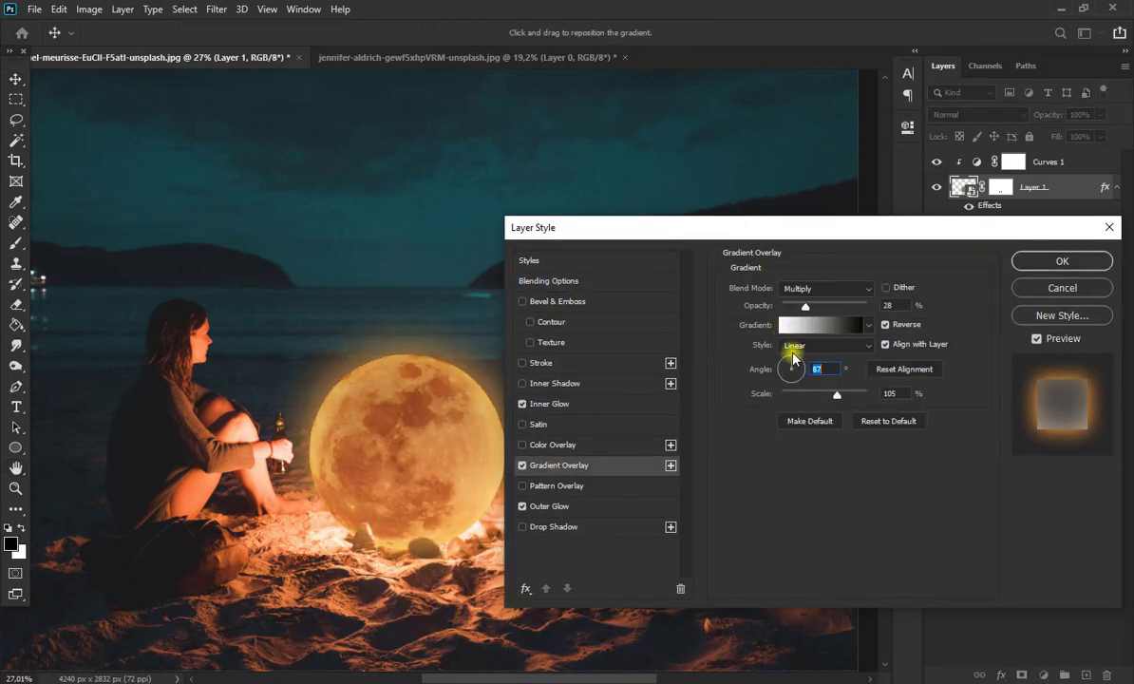
pyautogui.click(822, 288)
pyautogui.click(807, 265)
pyautogui.moveTo(805, 305); pyautogui.dragTo(866, 305)
pyautogui.moveTo(794, 365); pyautogui.dragTo(792, 392)
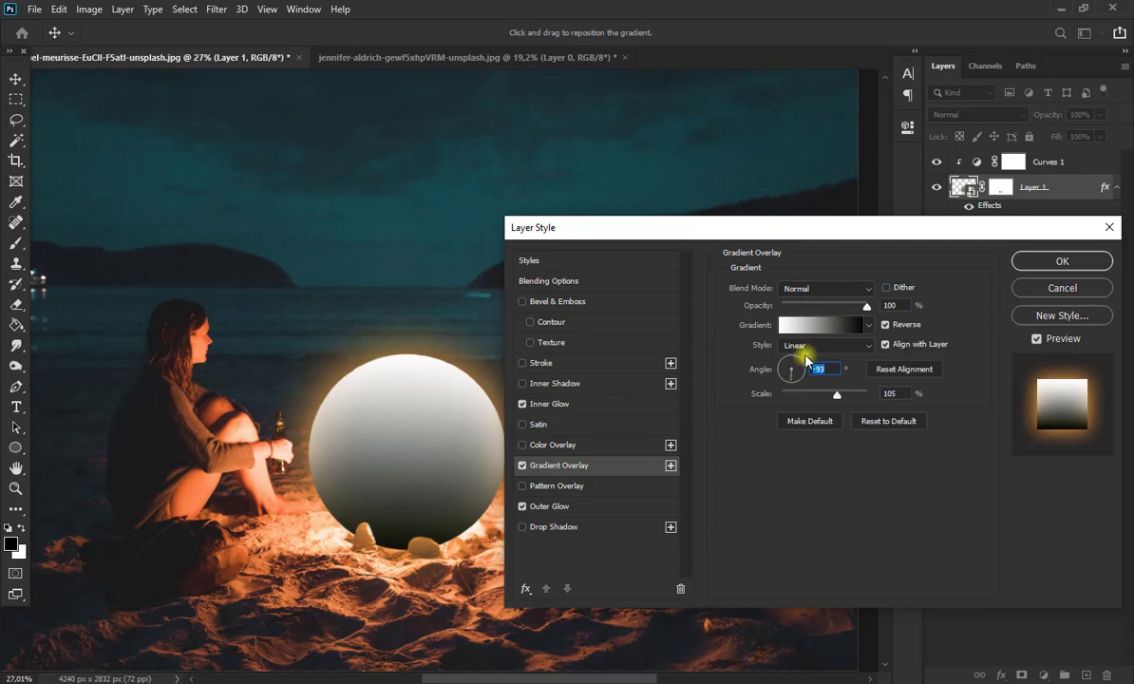
pyautogui.moveTo(866, 306); pyautogui.dragTo(817, 306)
pyautogui.click(822, 289)
pyautogui.click(805, 479)
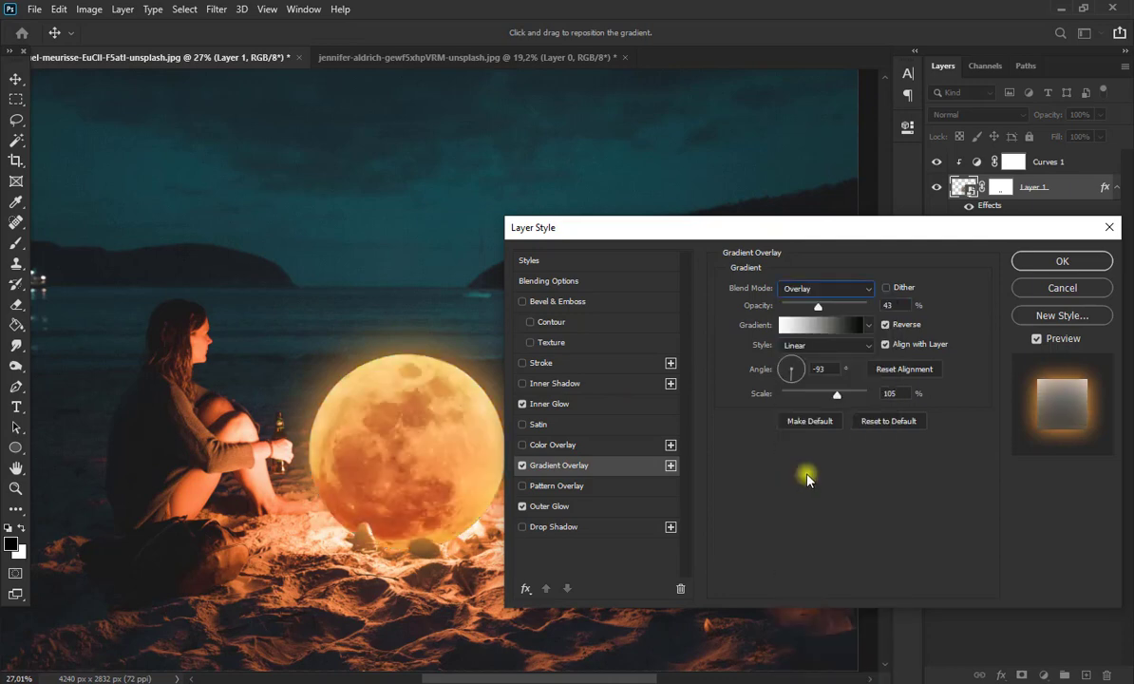
pyautogui.moveTo(837, 395); pyautogui.dragTo(840, 397)
# - Recolor the gradient's black stop to brown #5b4025 and make its white end fully transparent
pyautogui.click(812, 324)
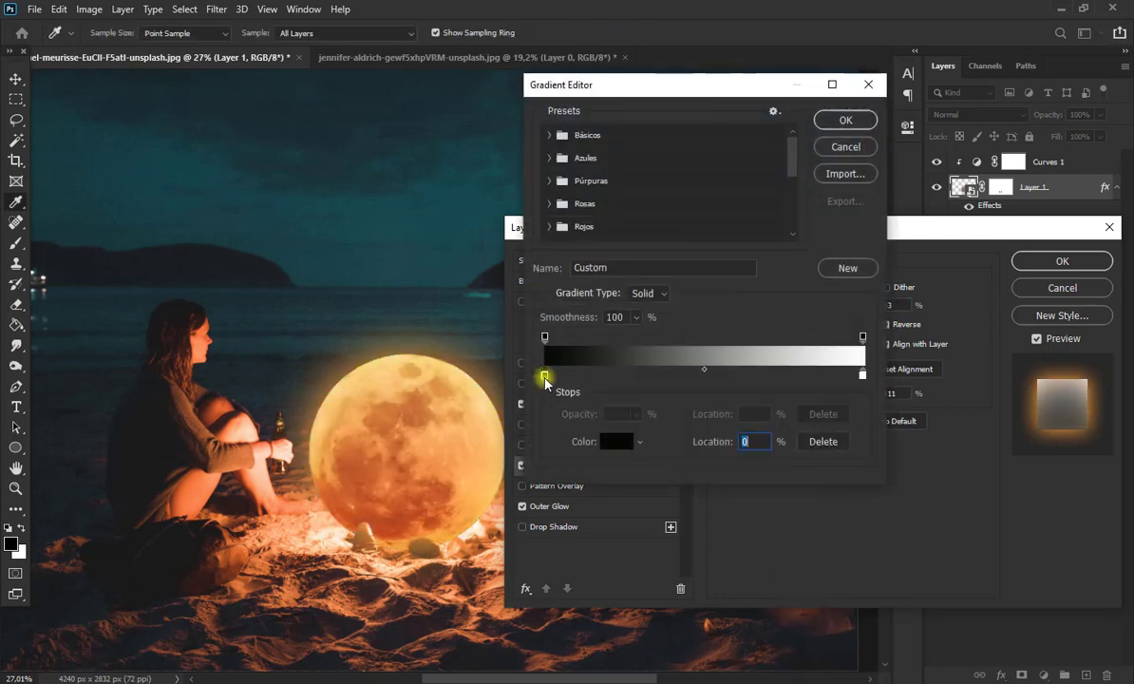
pyautogui.doubleClick(544, 374)
pyautogui.click(896, 325)
pyautogui.moveTo(878, 287); pyautogui.dragTo(800, 269)
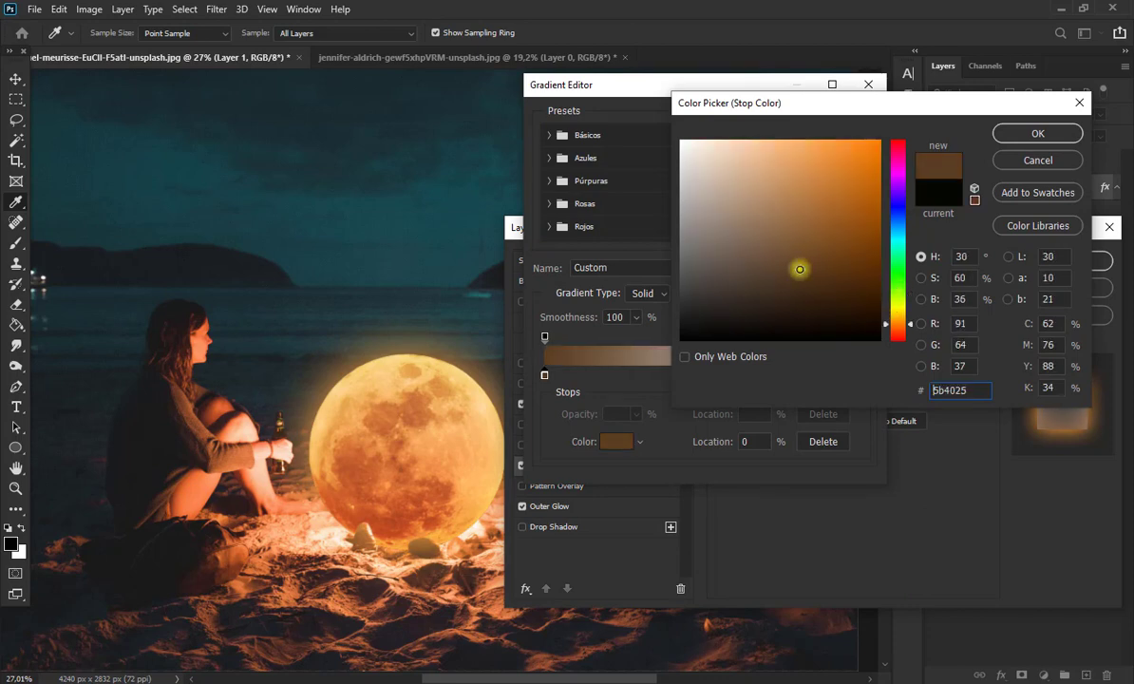
pyautogui.click(1018, 138)
pyautogui.click(862, 374)
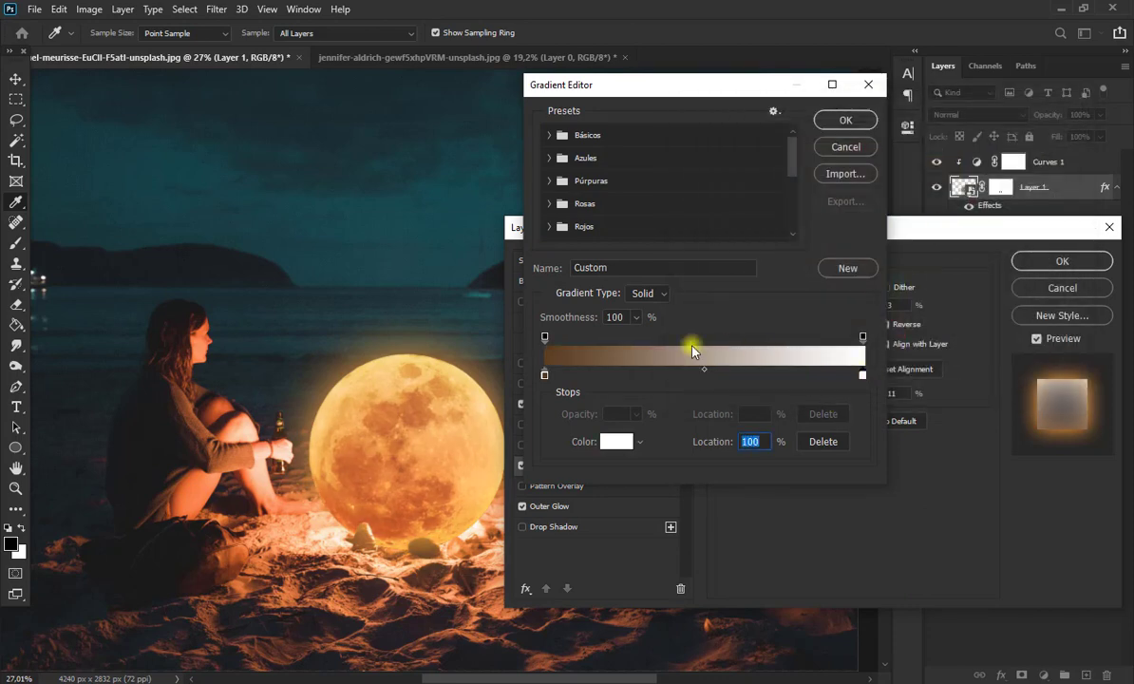
pyautogui.click(863, 337)
pyautogui.moveTo(636, 415); pyautogui.dragTo(504, 419)
pyautogui.click(847, 120)
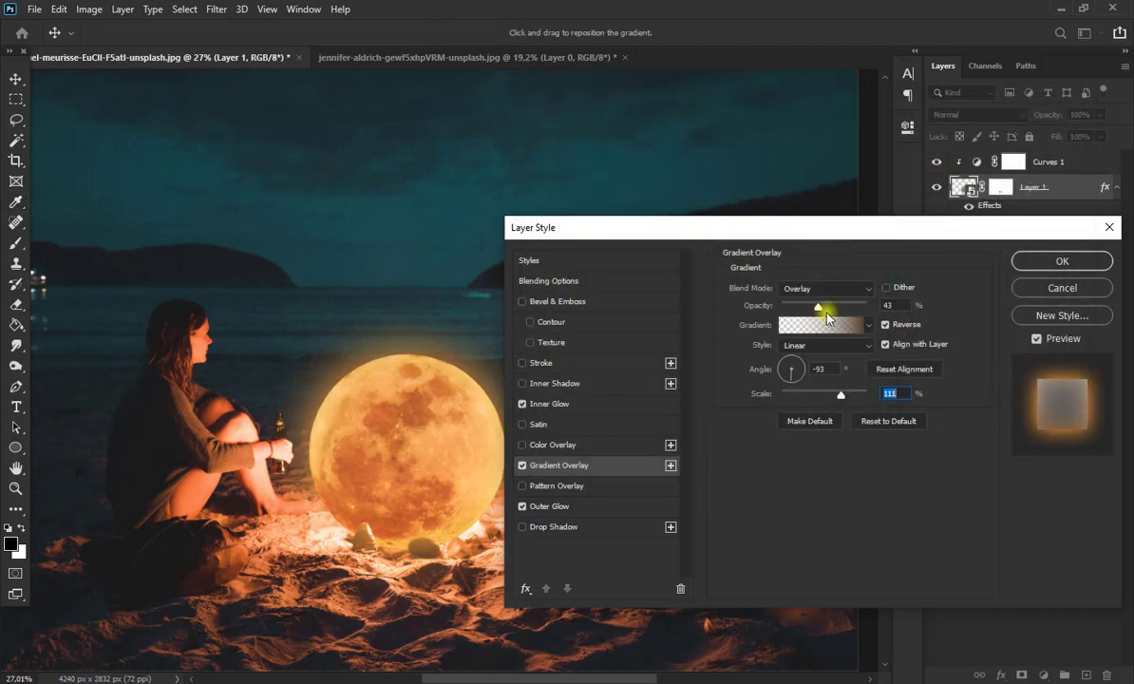
# - Set the gradient overlay's opacity to 100% and its scale to 104%, and apply the layer style
pyautogui.moveTo(822, 309); pyautogui.dragTo(902, 296)
pyautogui.moveTo(835, 394)
pyautogui.mouseDown()
pyautogui.moveTo(799, 375)
pyautogui.moveTo(839, 397)
pyautogui.mouseUp()
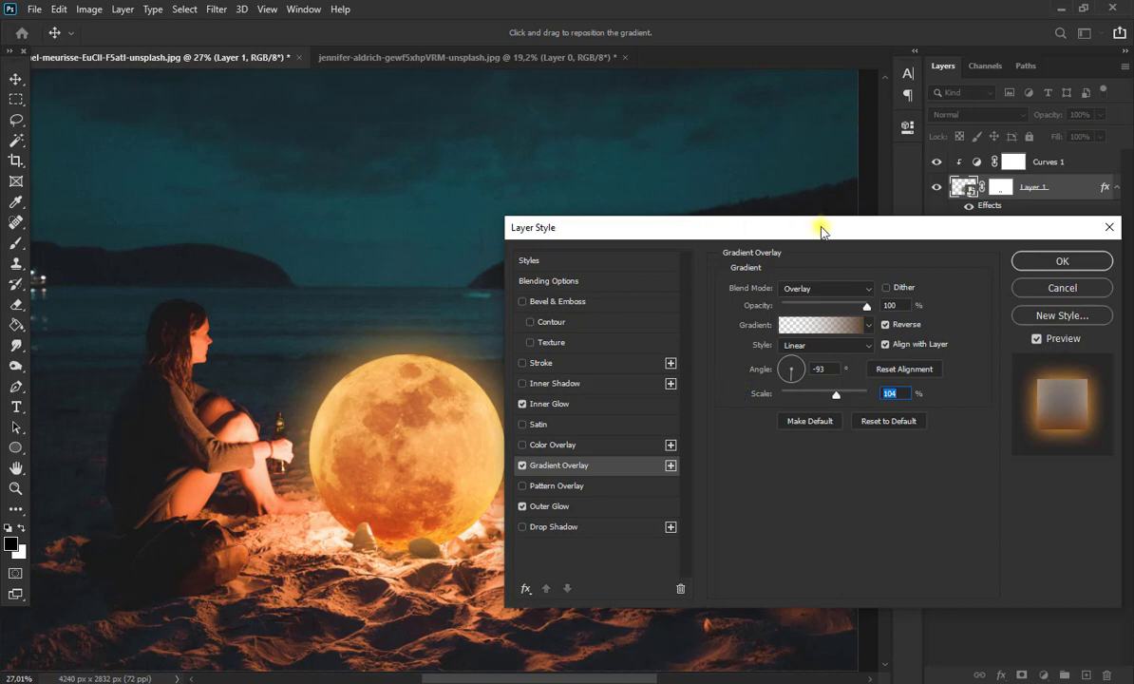
pyautogui.moveTo(818, 228); pyautogui.dragTo(686, 240)
pyautogui.click(935, 273)
pyautogui.rightClick(16, 365)
pyautogui.click(69, 370)
pyautogui.rightClick(16, 361)
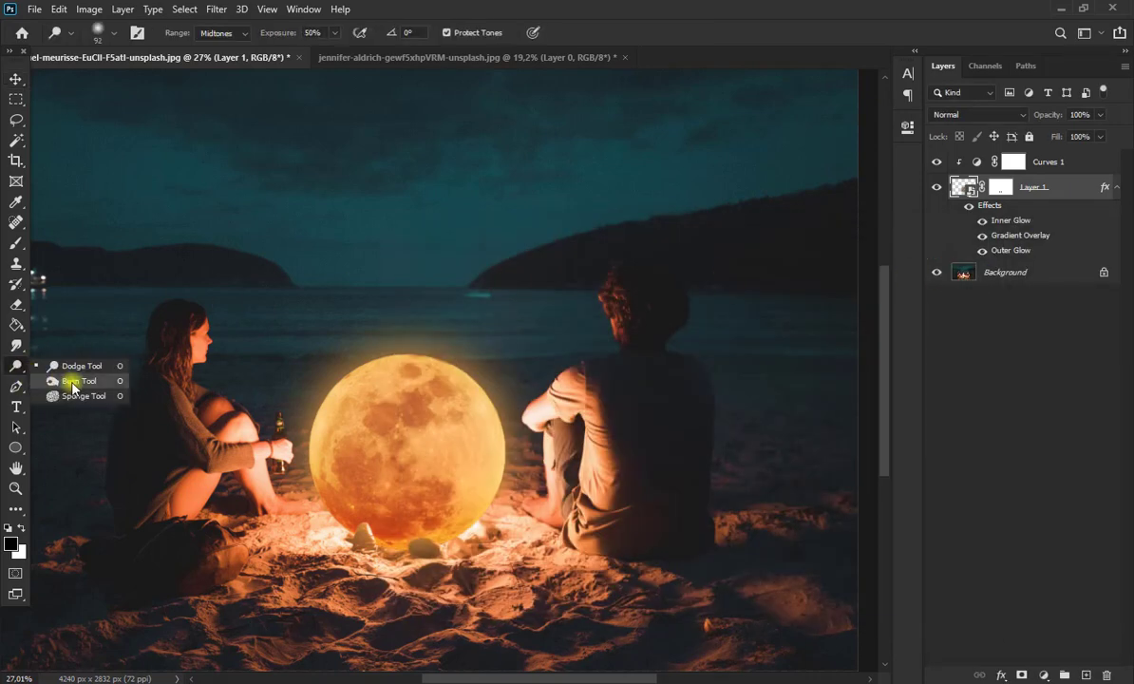
pyautogui.click(57, 357)
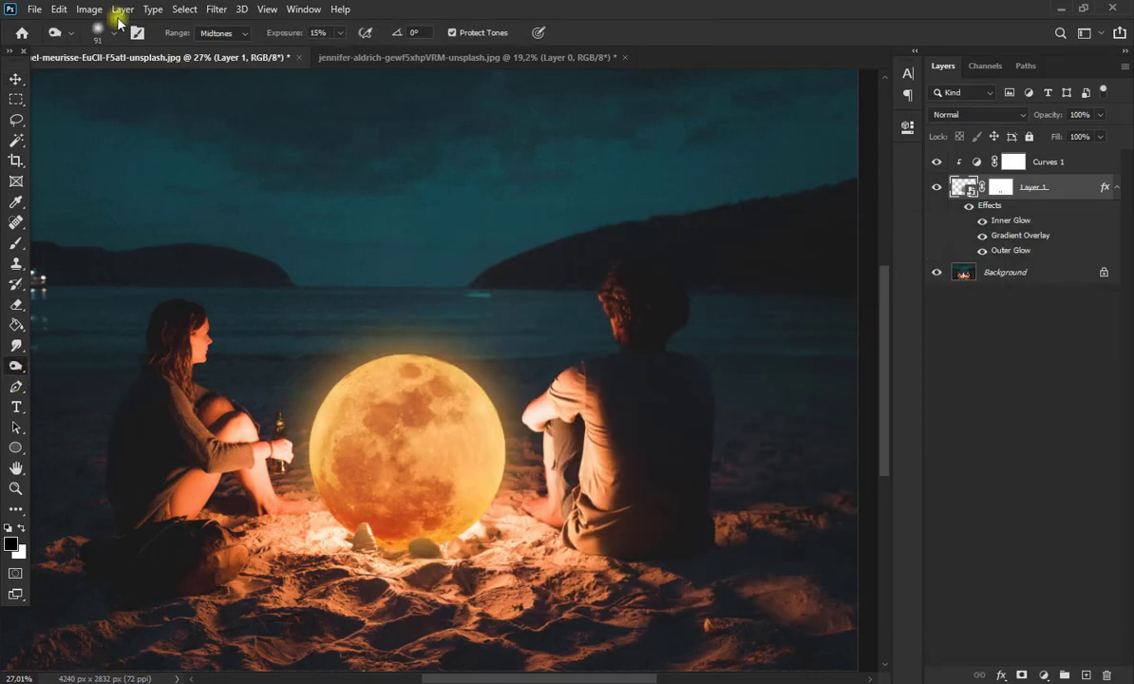
pyautogui.rightClick(957, 186)
pyautogui.click(891, 173)
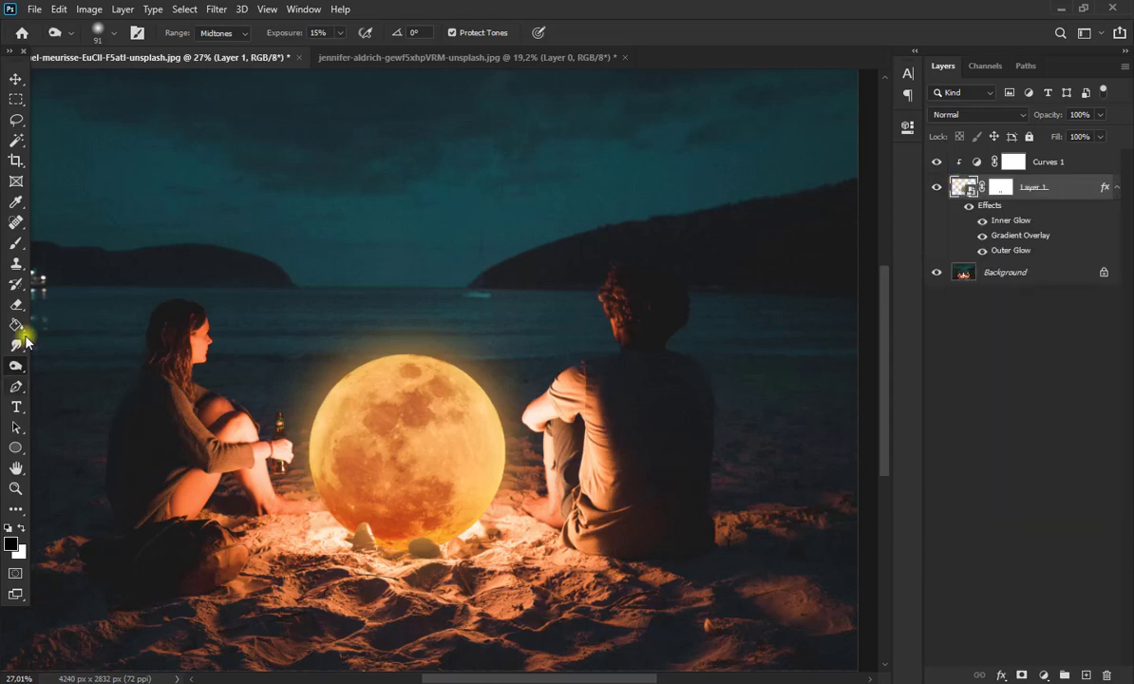
pyautogui.click(16, 79)
# - Add a Color Lookup adjustment layer above the curves layer and load the Candlelight.CUBE 3D LUT
pyautogui.click(1108, 163)
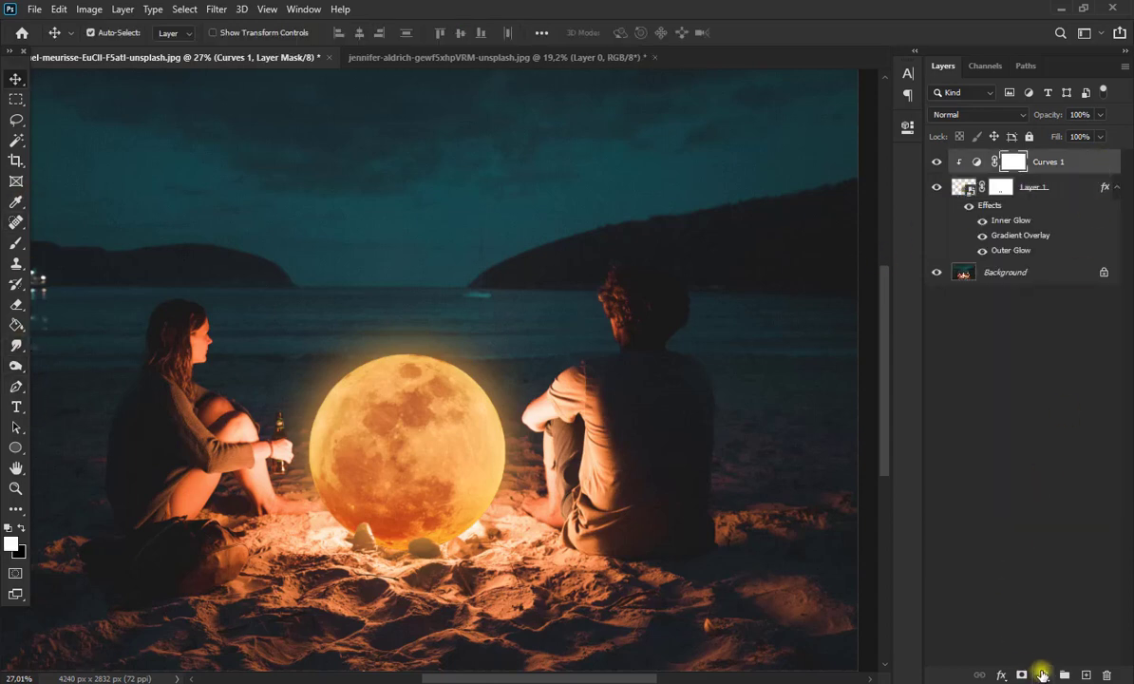
pyautogui.click(1041, 674)
pyautogui.click(1050, 582)
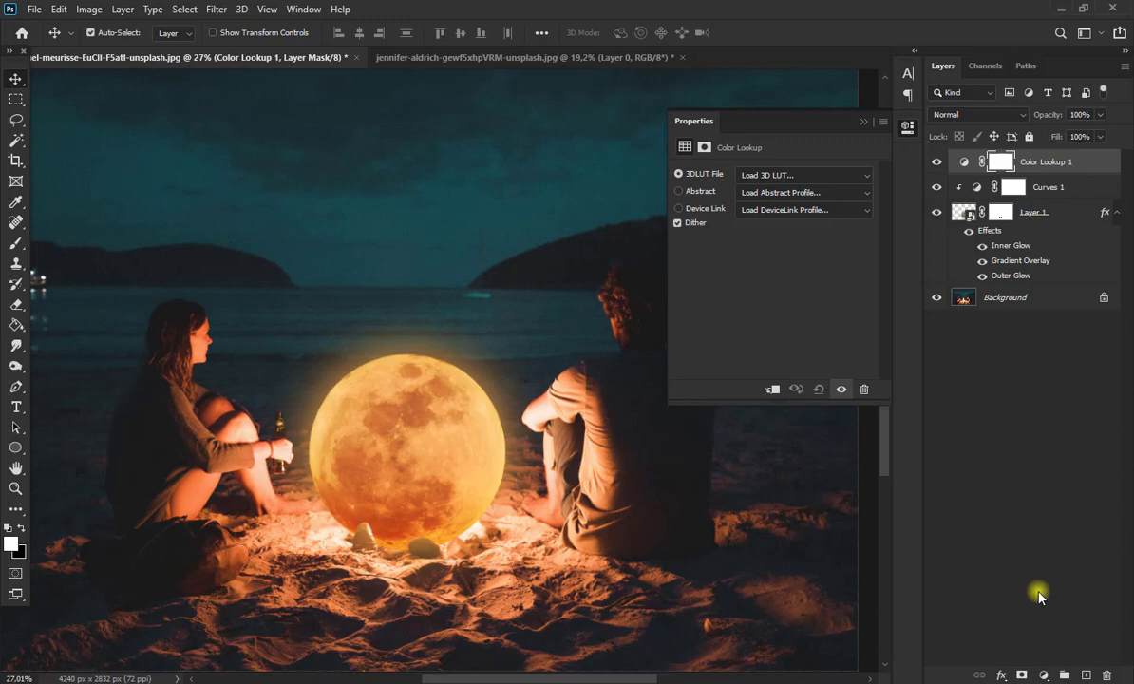
pyautogui.click(810, 176)
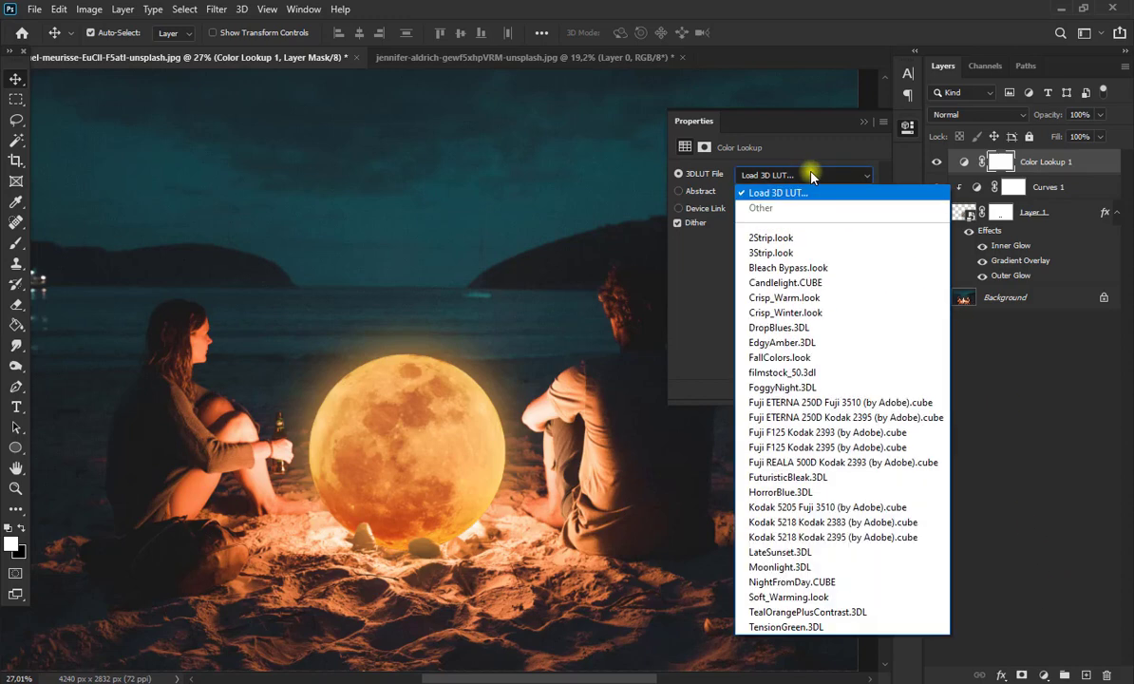
pyautogui.click(841, 282)
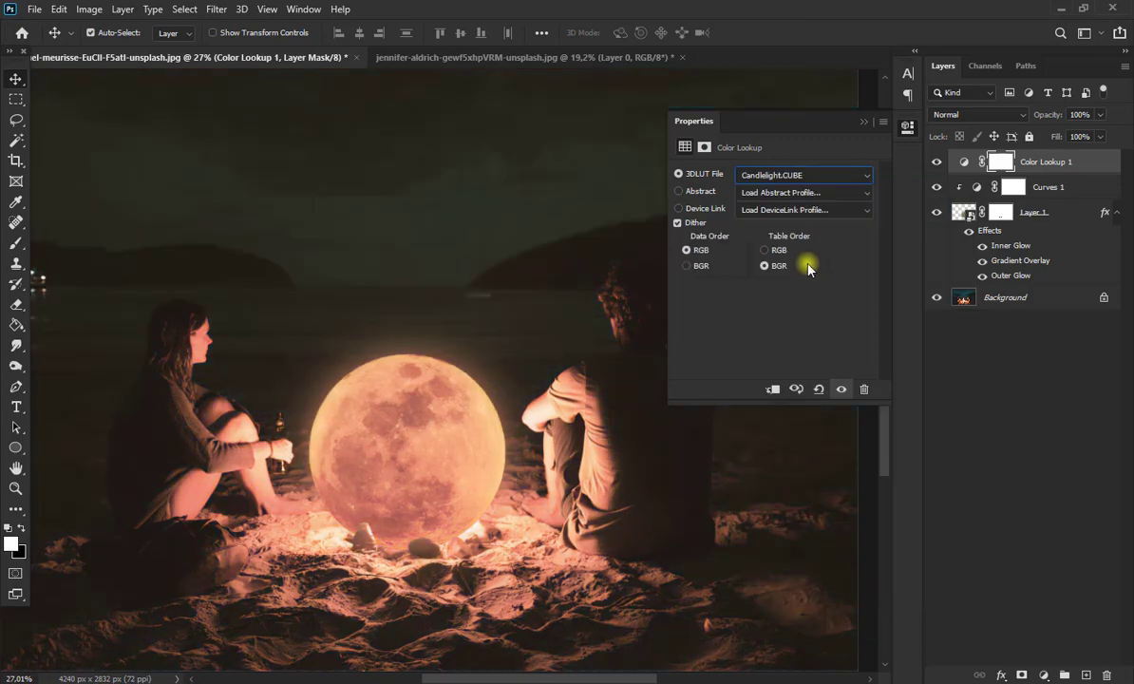
# - Set the color lookup layer to Screen blend mode and switch its 3D LUT to 2Strip.look
pyautogui.moveTo(790, 136); pyautogui.dragTo(854, 142)
pyautogui.click(863, 181)
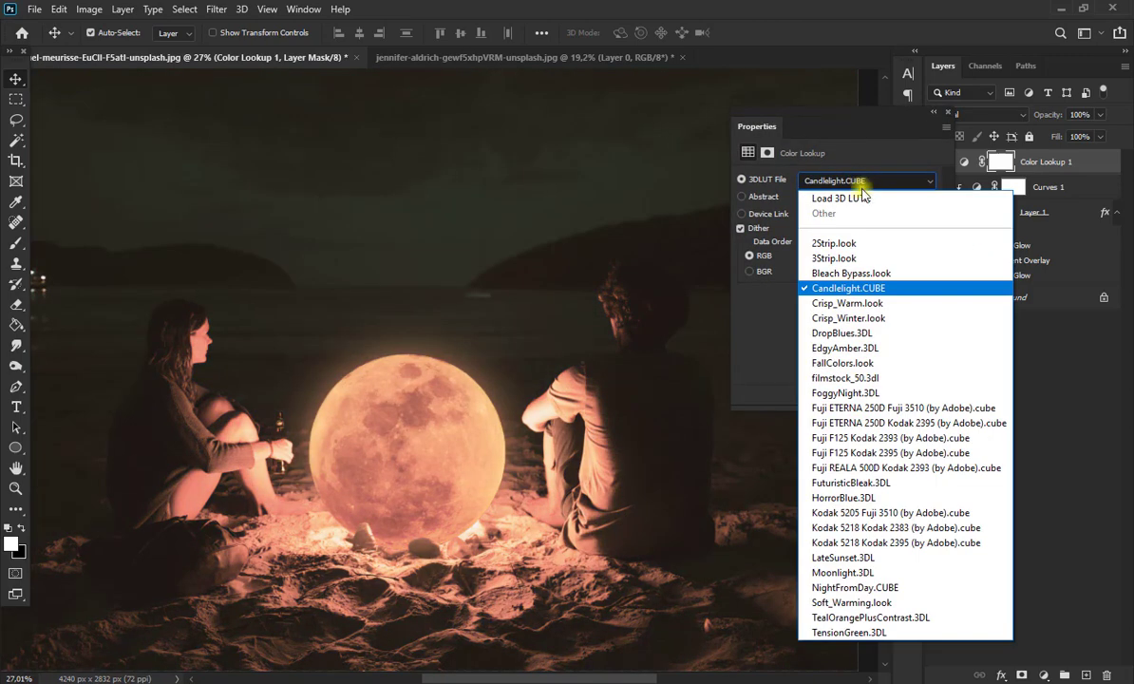
pyautogui.click(863, 171)
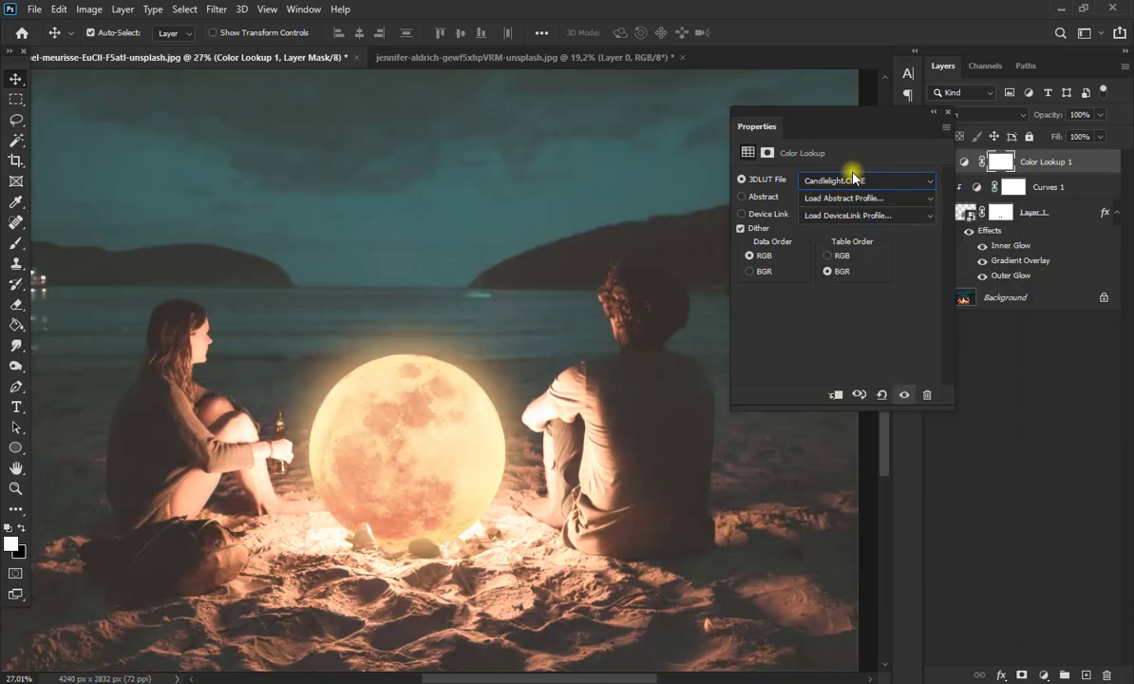
pyautogui.click(854, 179)
pyautogui.click(870, 243)
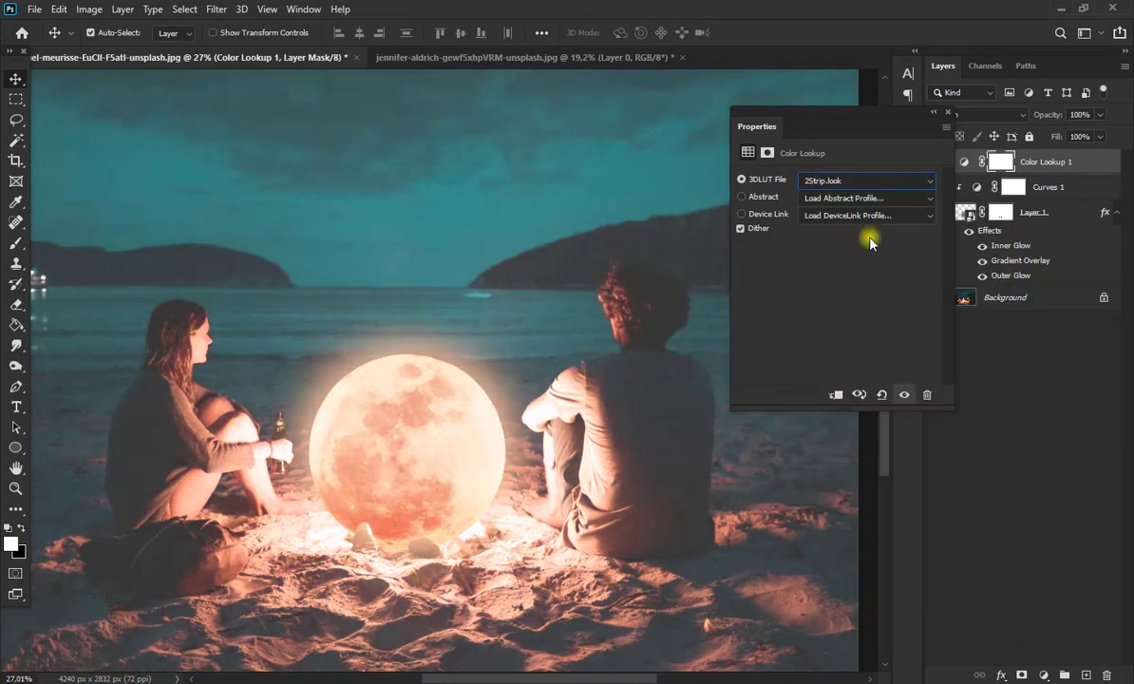
pyautogui.click(946, 112)
pyautogui.hotkey('ctrl', '0')
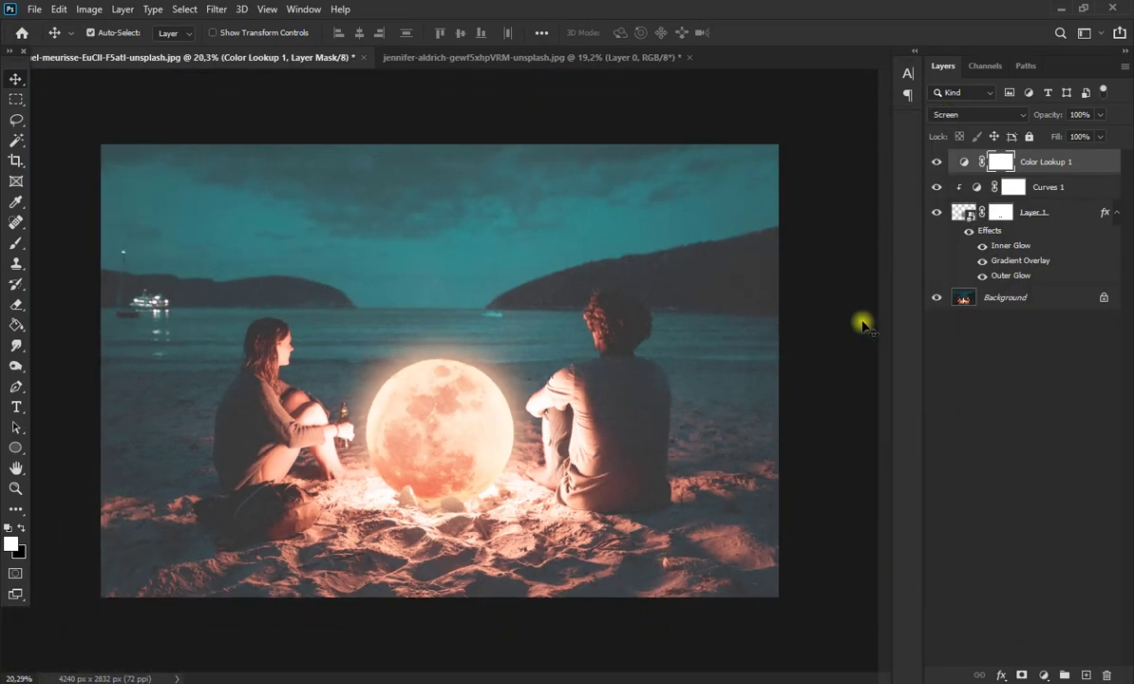
# - Try Darken on the color lookup layer, then settle on Lighten blend mode at 55% opacity
pyautogui.scroll(4, 482, 520)
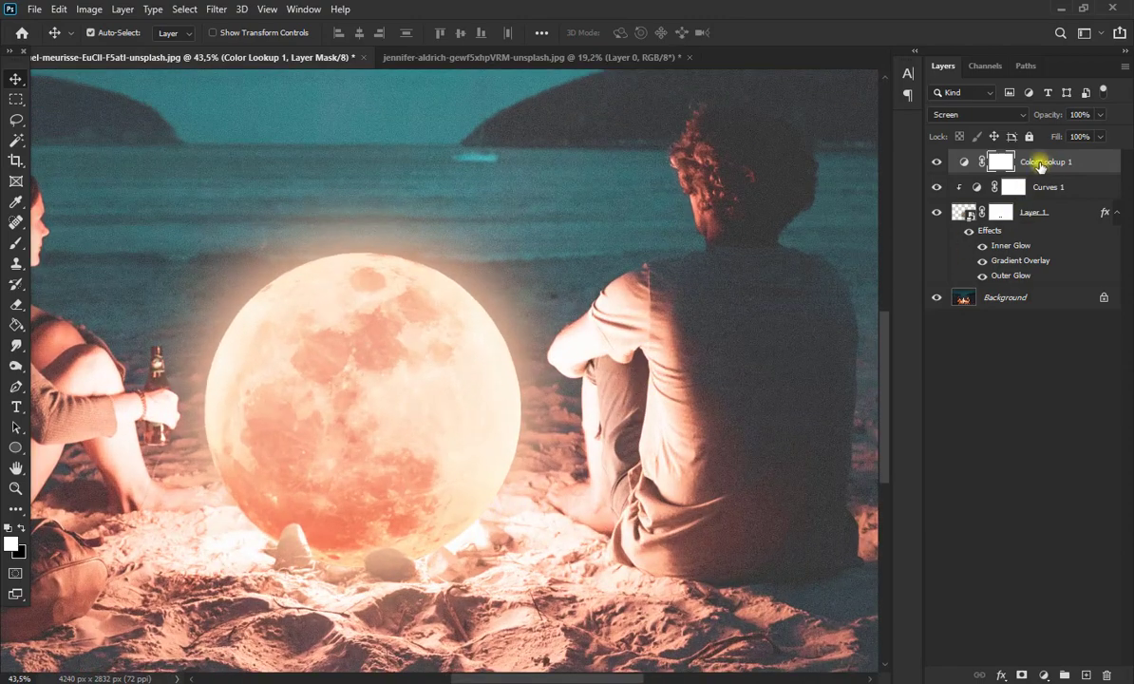
pyautogui.click(980, 113)
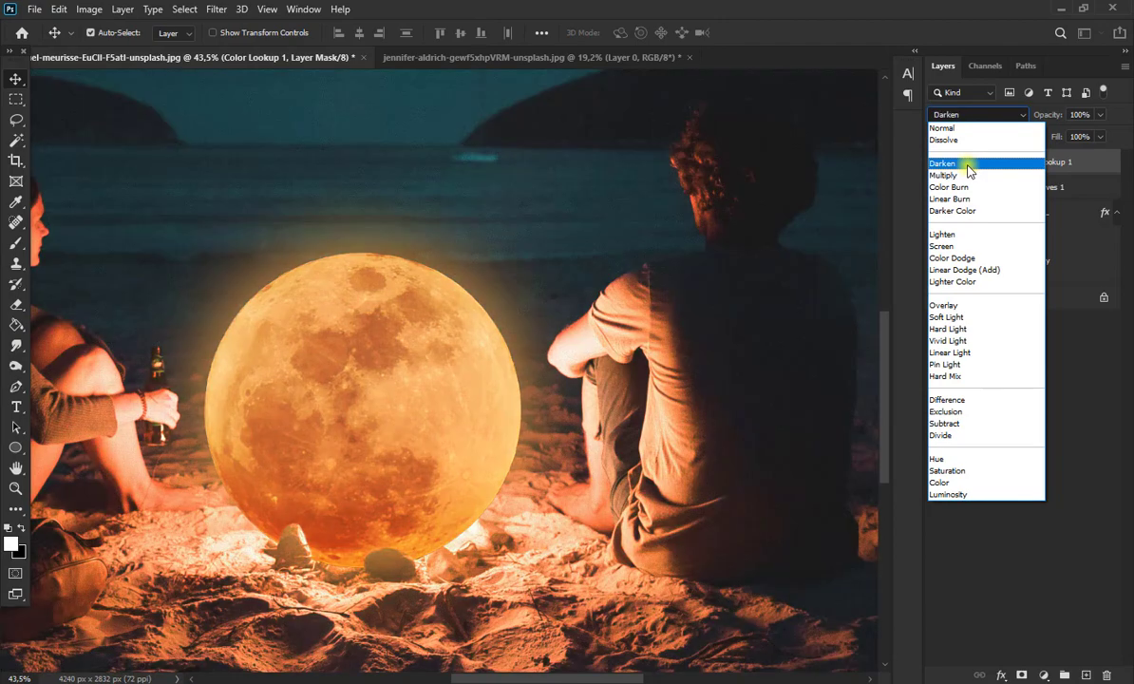
pyautogui.click(968, 163)
pyautogui.click(979, 115)
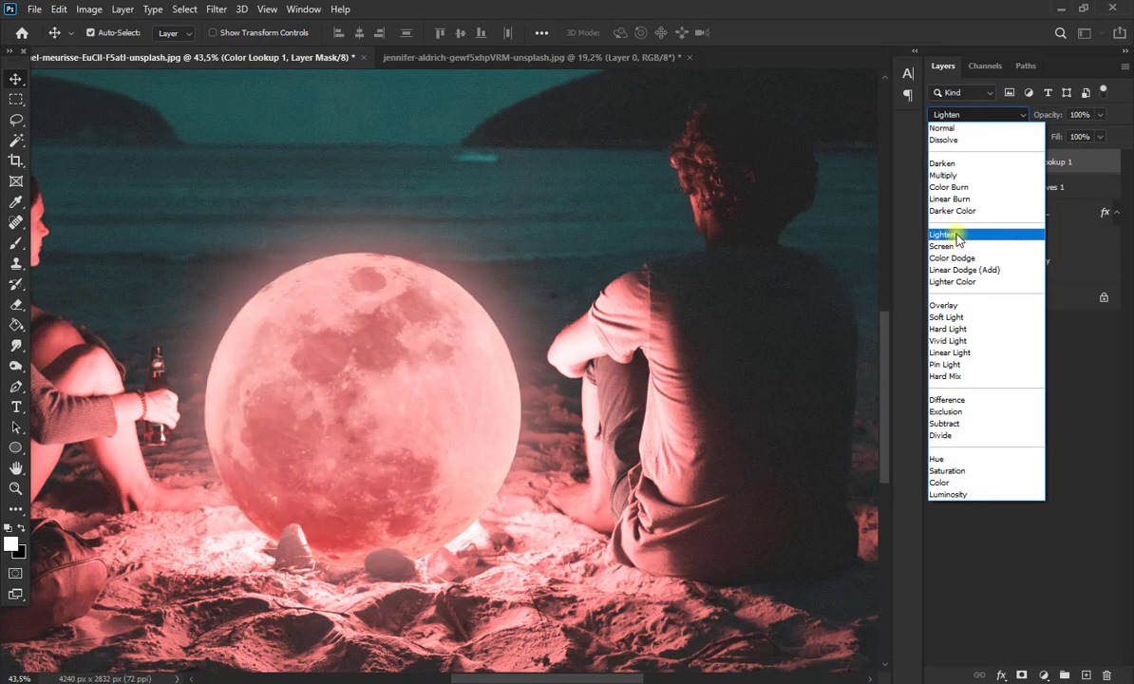
pyautogui.click(957, 235)
pyautogui.moveTo(1098, 114); pyautogui.dragTo(1066, 134)
pyautogui.scroll(-5, 691, 430)
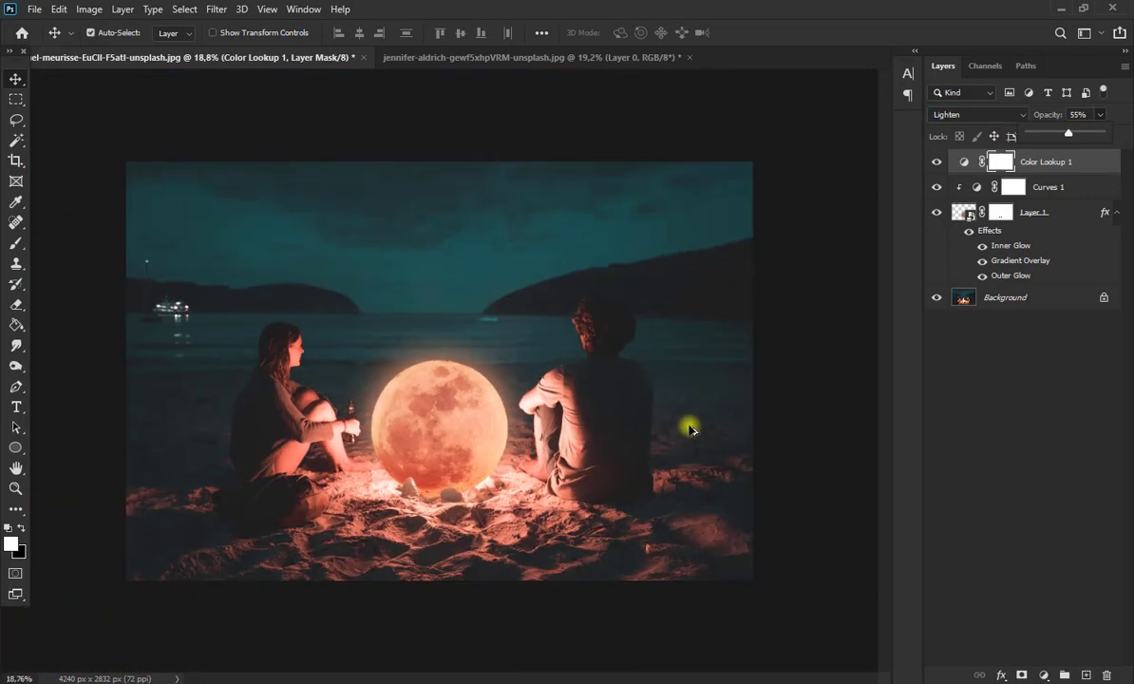
# - Rasterize the smart object moon layer so it can be painted on directly
pyautogui.scroll(3, 691, 430)
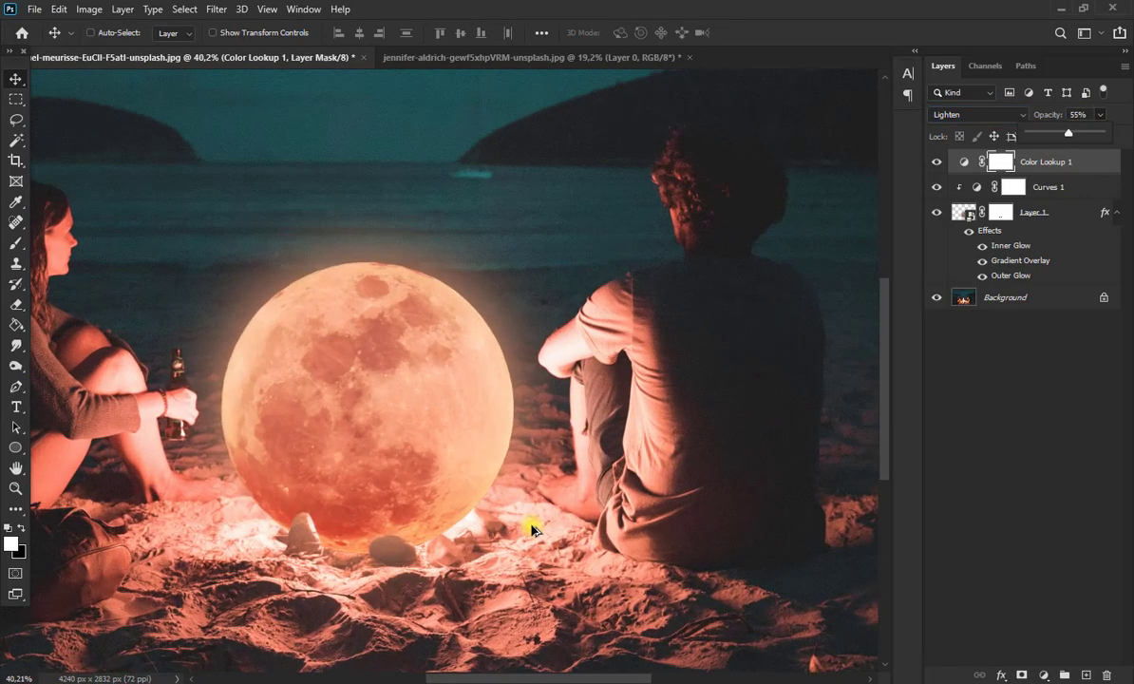
pyautogui.rightClick(1078, 211)
pyautogui.click(950, 295)
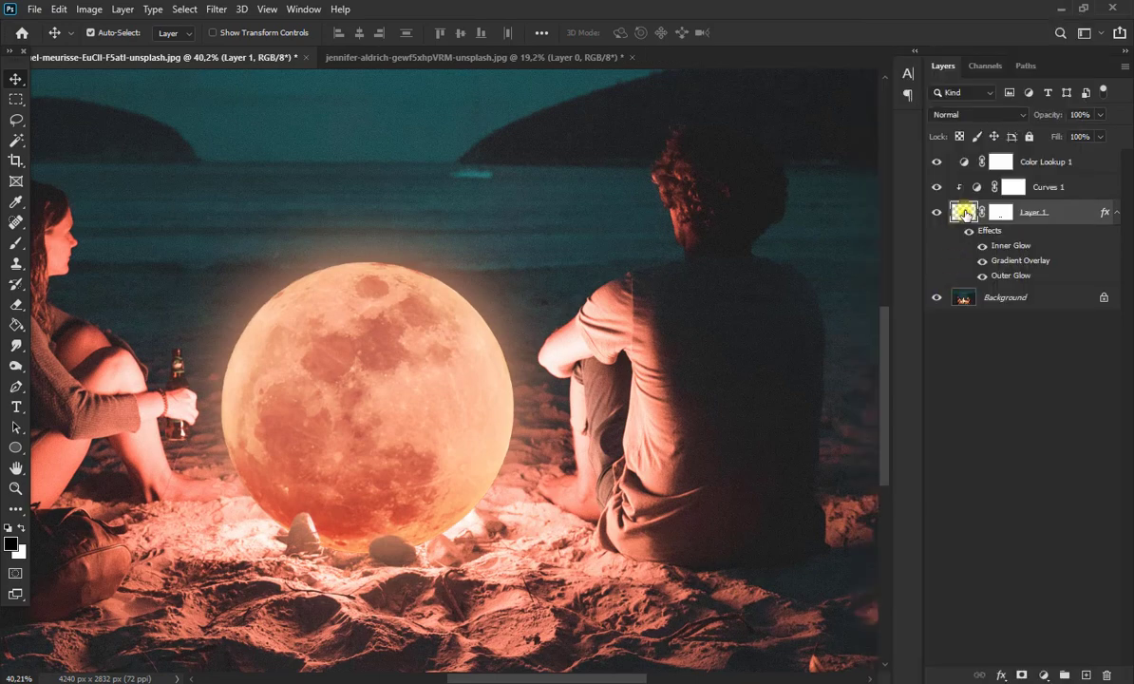
# - Burn the moon's lower edge around the stones in the midtones at 41% exposure
pyautogui.click(16, 366)
pyautogui.scroll(5, 246, 590)
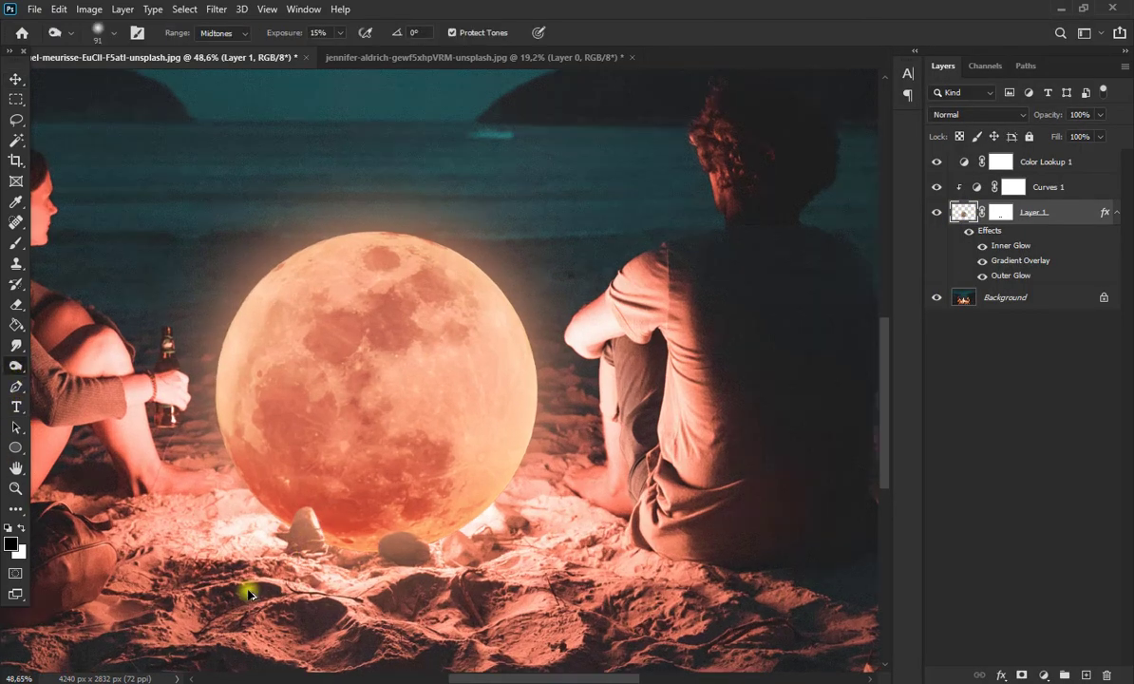
pyautogui.click(339, 33)
pyautogui.click(360, 53)
pyautogui.moveTo(353, 437)
pyautogui.mouseDown()
pyautogui.moveTo(318, 452)
pyautogui.moveTo(396, 511)
pyautogui.moveTo(667, 477)
pyautogui.moveTo(727, 441)
pyautogui.mouseUp()
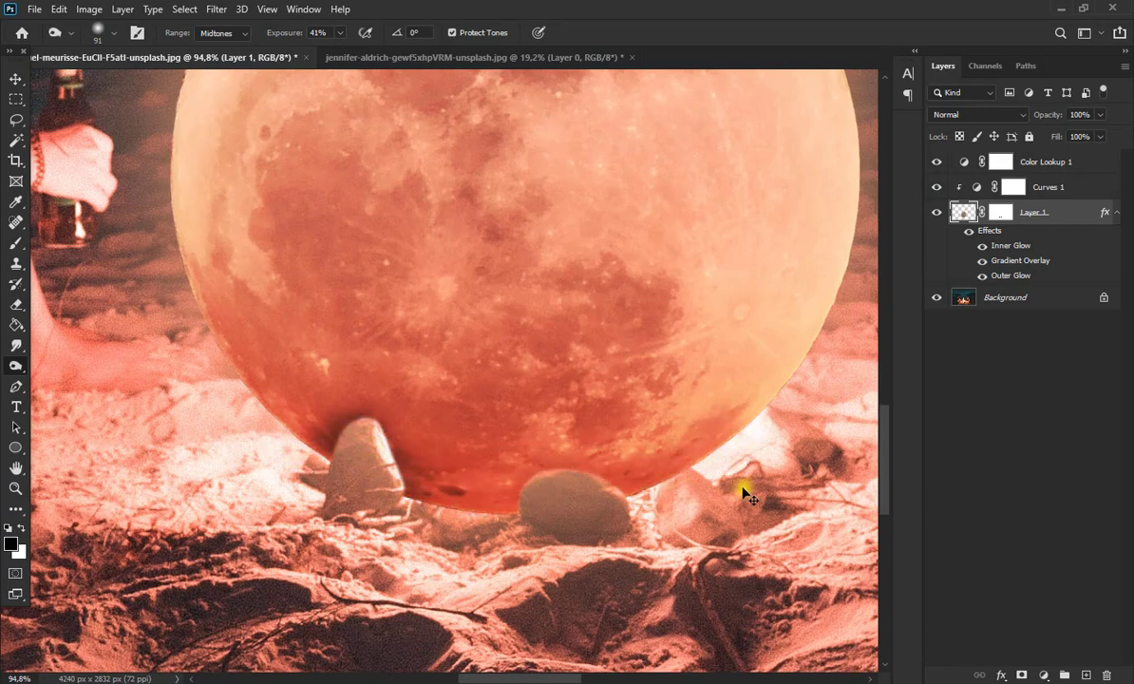
# - Duplicate the background layer beneath the moon layer
pyautogui.rightClick(15, 368)
pyautogui.click(63, 364)
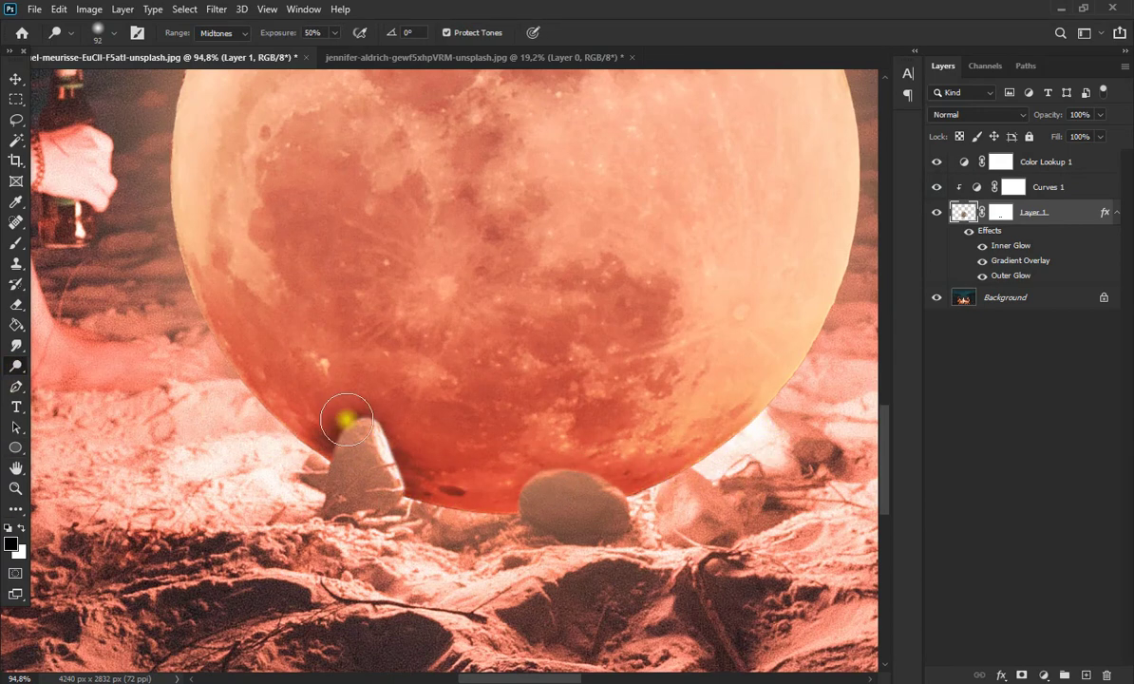
pyautogui.click(1034, 303)
pyautogui.hotkey('ctrl', 'j')
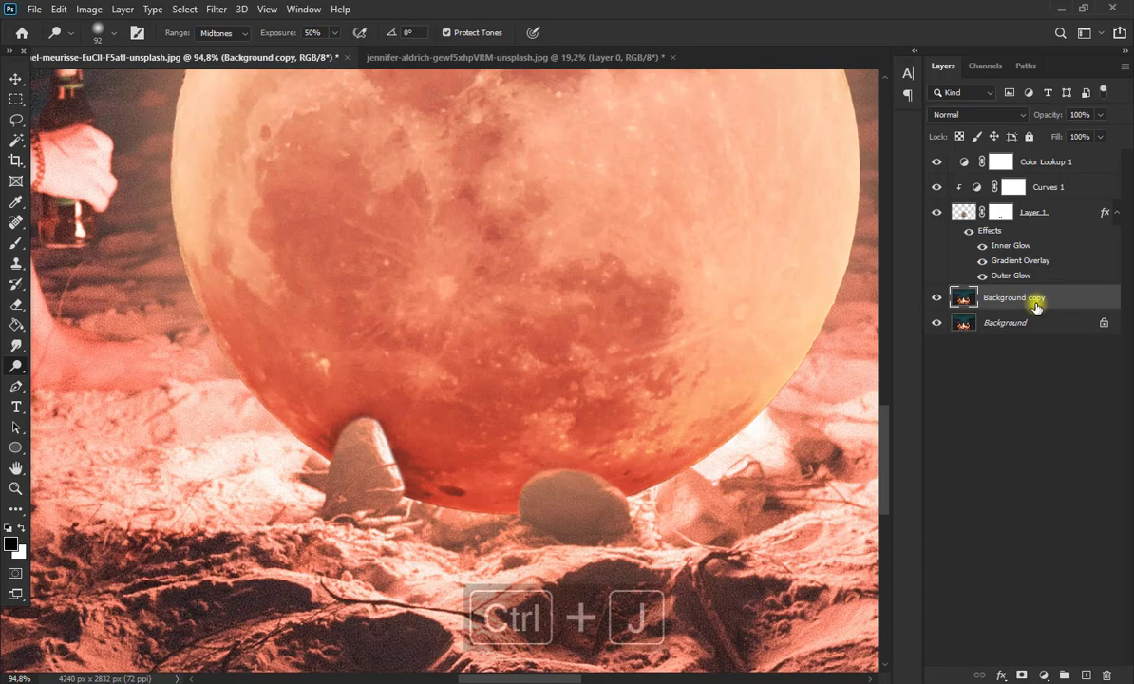
# - Burn the bright edge of the upright stone on the background copy in the midtones at 97% exposure
pyautogui.click(15, 243)
pyautogui.click(16, 349)
pyautogui.click(17, 367)
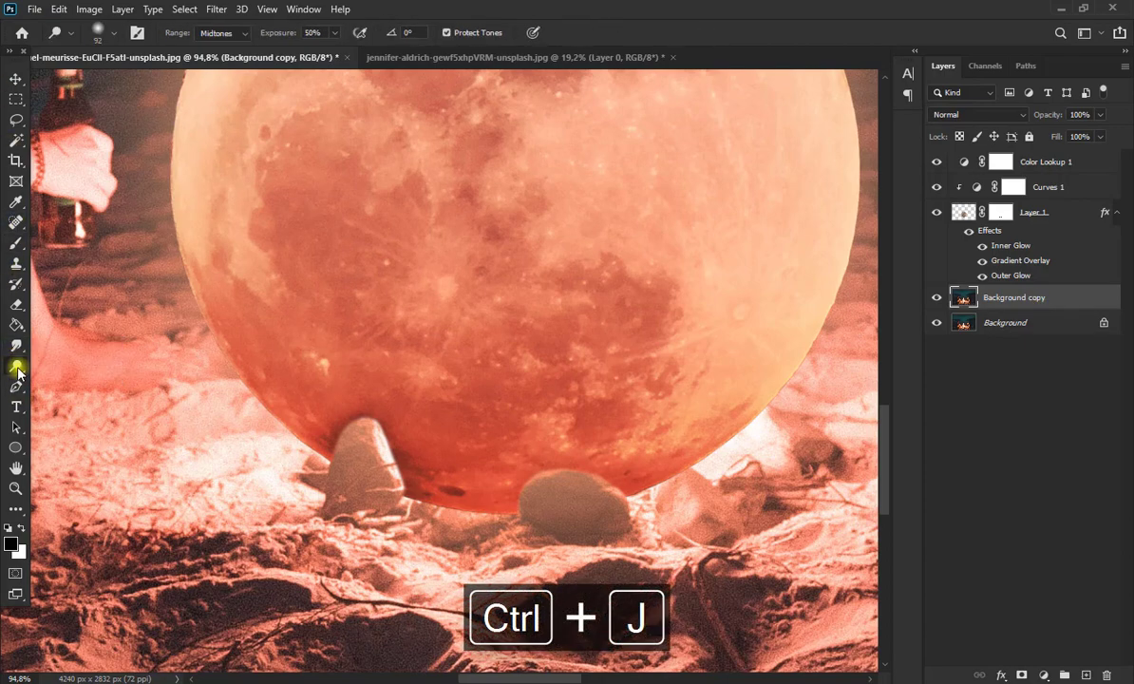
pyautogui.rightClick(17, 369)
pyautogui.click(70, 380)
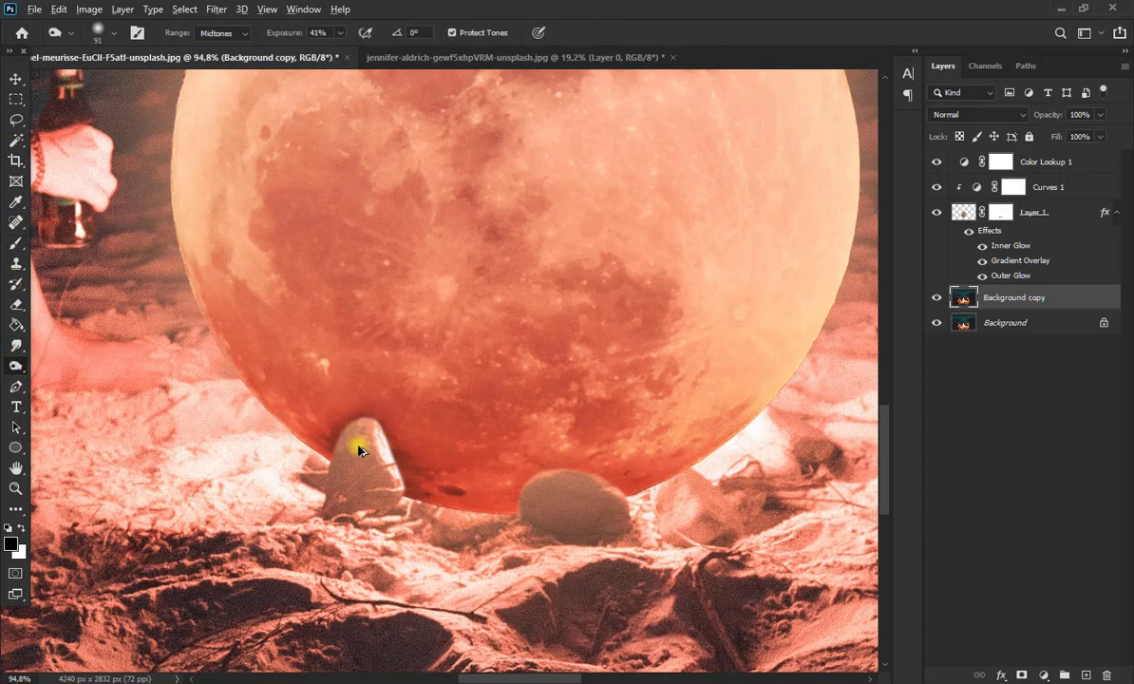
pyautogui.scroll(2, 365, 433)
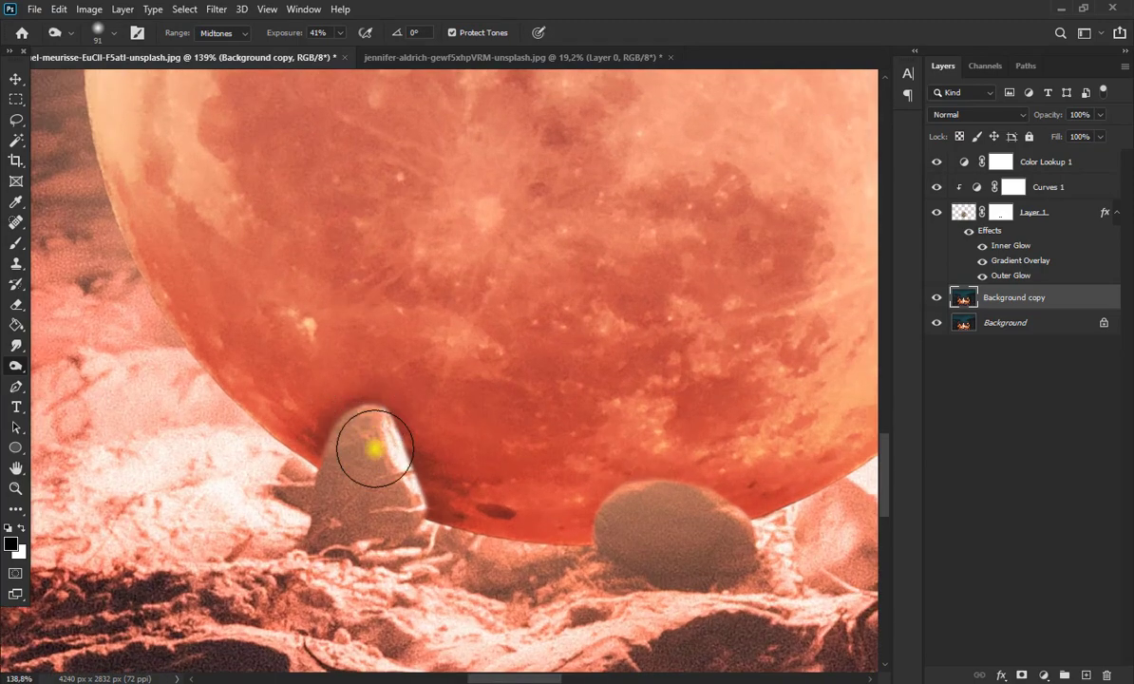
pyautogui.moveTo(341, 38); pyautogui.dragTo(368, 53)
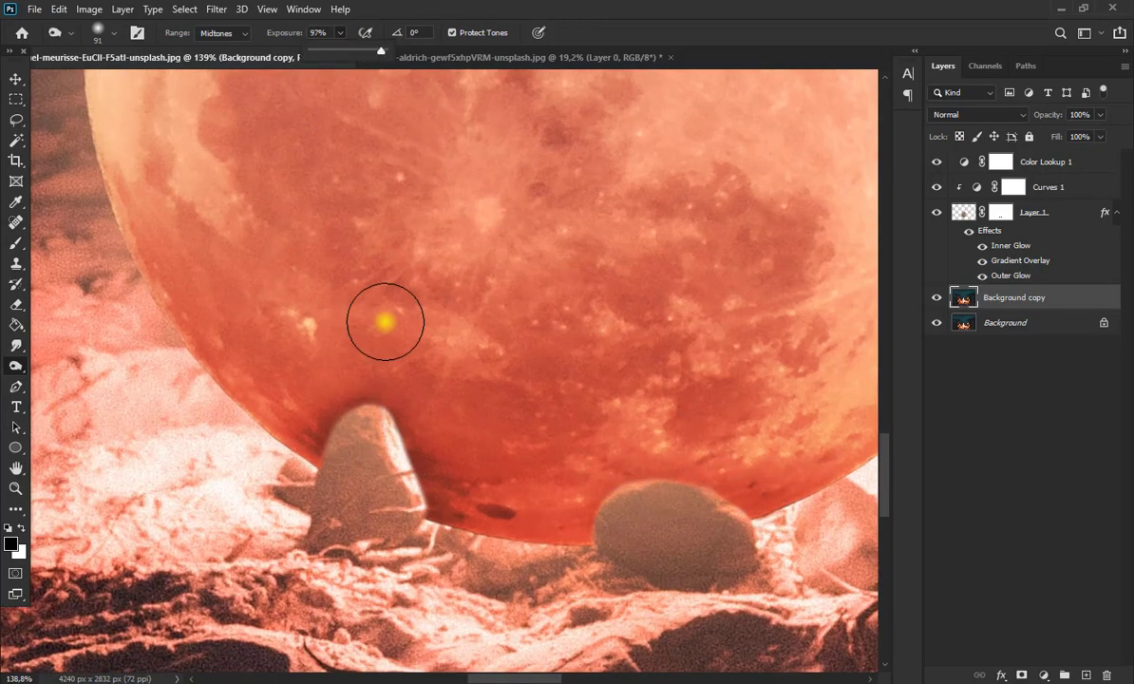
pyautogui.click(15, 79)
pyautogui.scroll(-5, 329, 291)
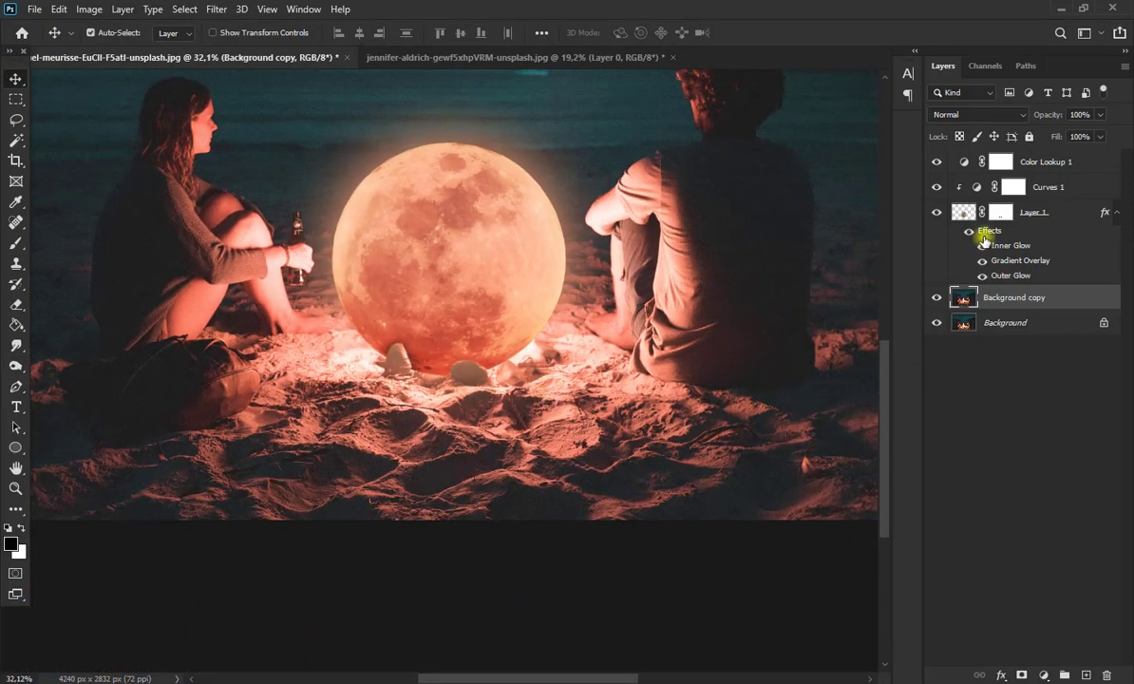
# - Dodge the moon layer around the stones at its lower edge in the midtones at 50% exposure
pyautogui.click(965, 214)
pyautogui.scroll(5, 640, 320)
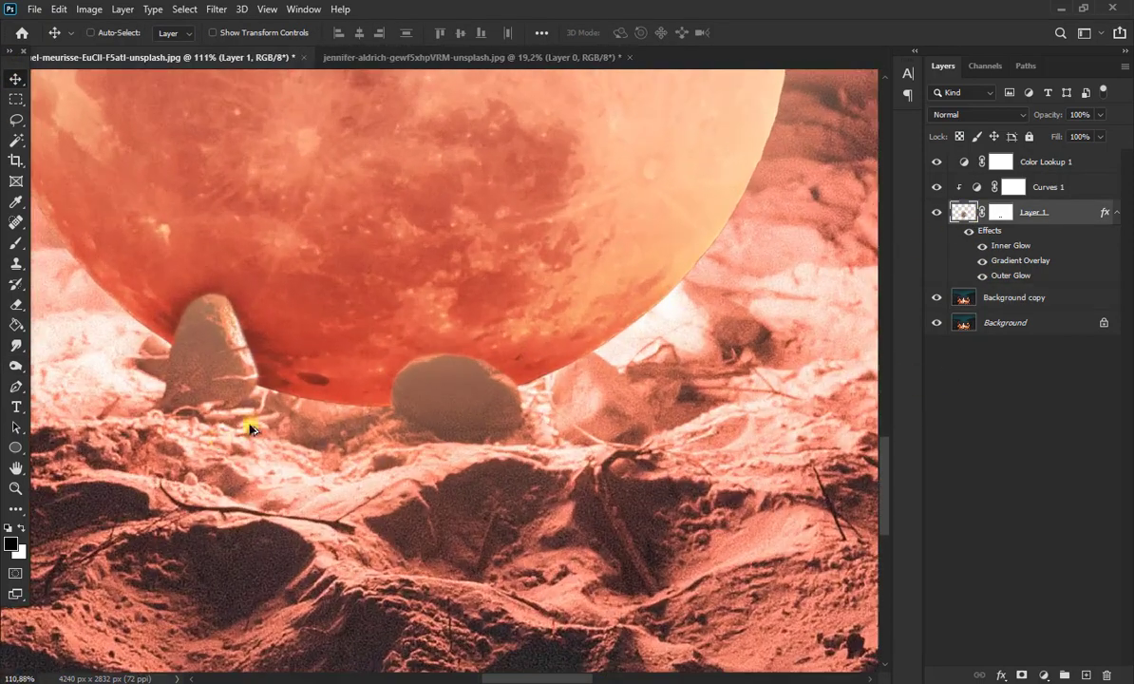
pyautogui.click(18, 368)
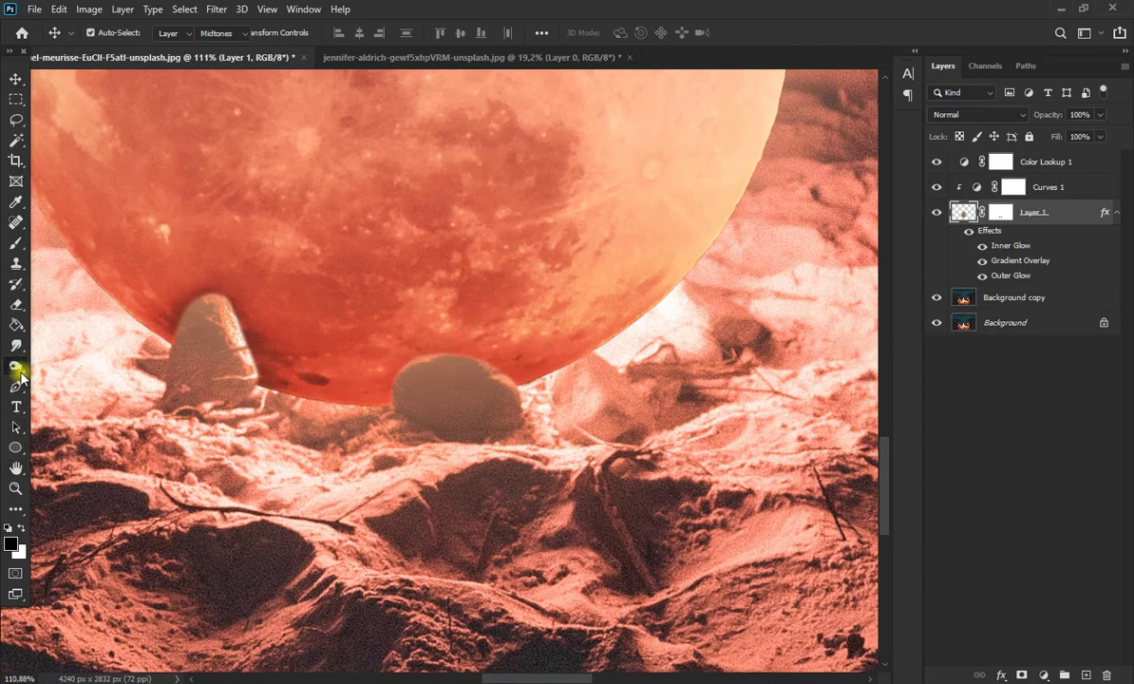
pyautogui.click(64, 366)
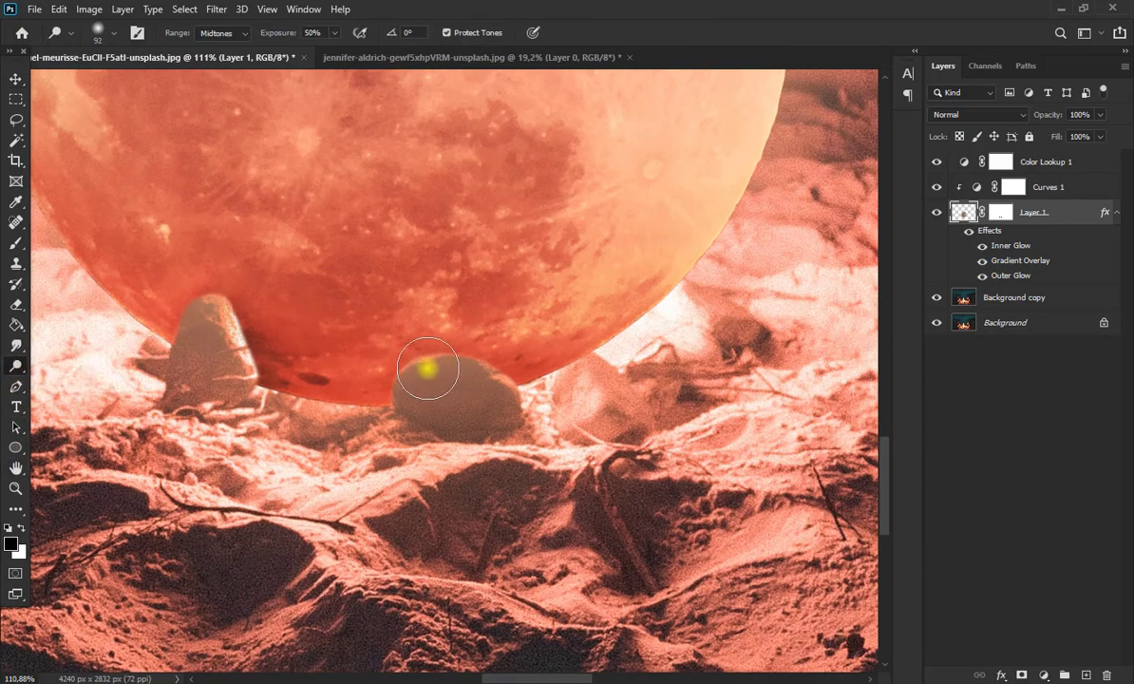
pyautogui.click(16, 79)
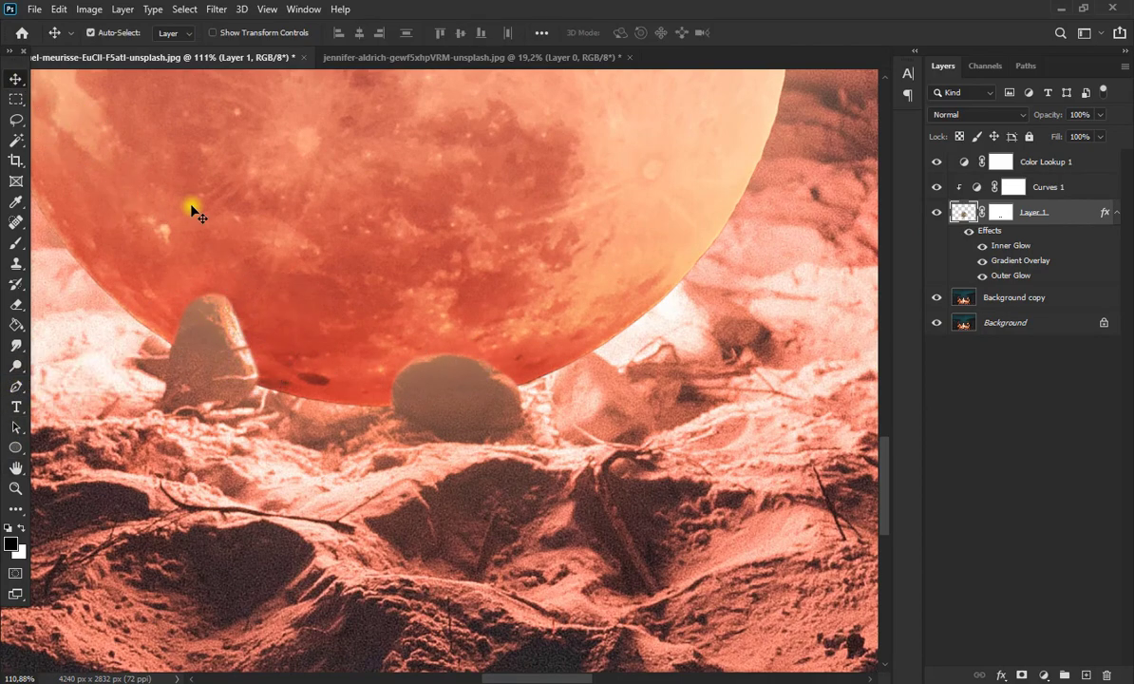
# - Compare the whole composite with and without the color lookup layer
pyautogui.scroll(-6, 351, 325)
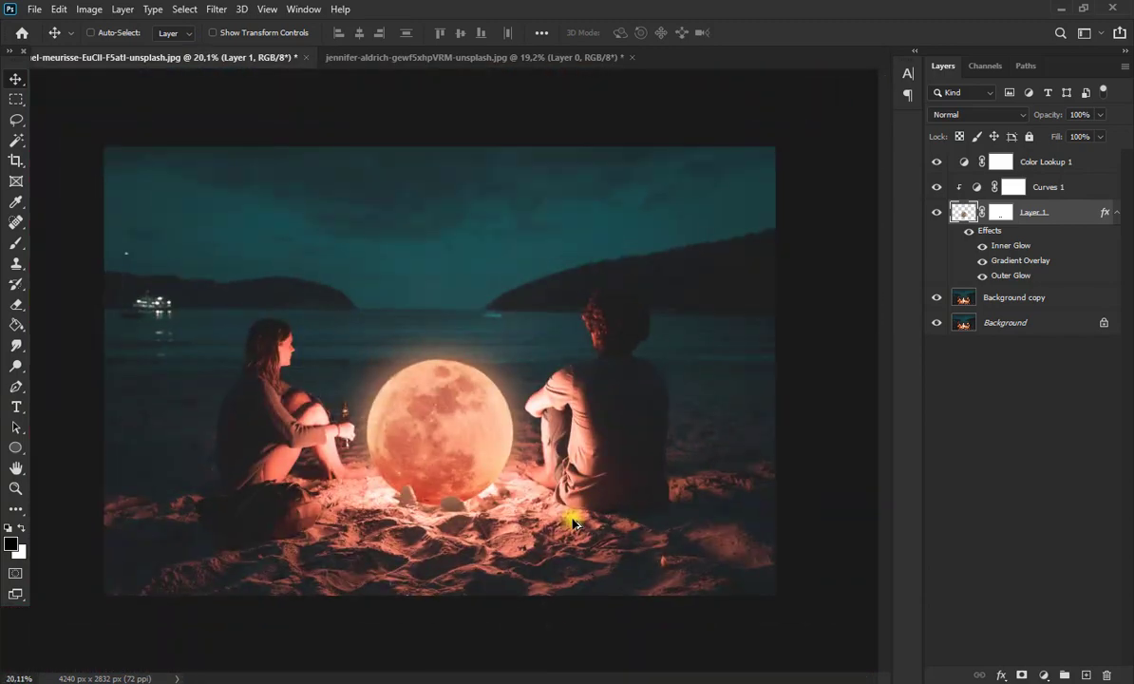
pyautogui.scroll(2, 574, 521)
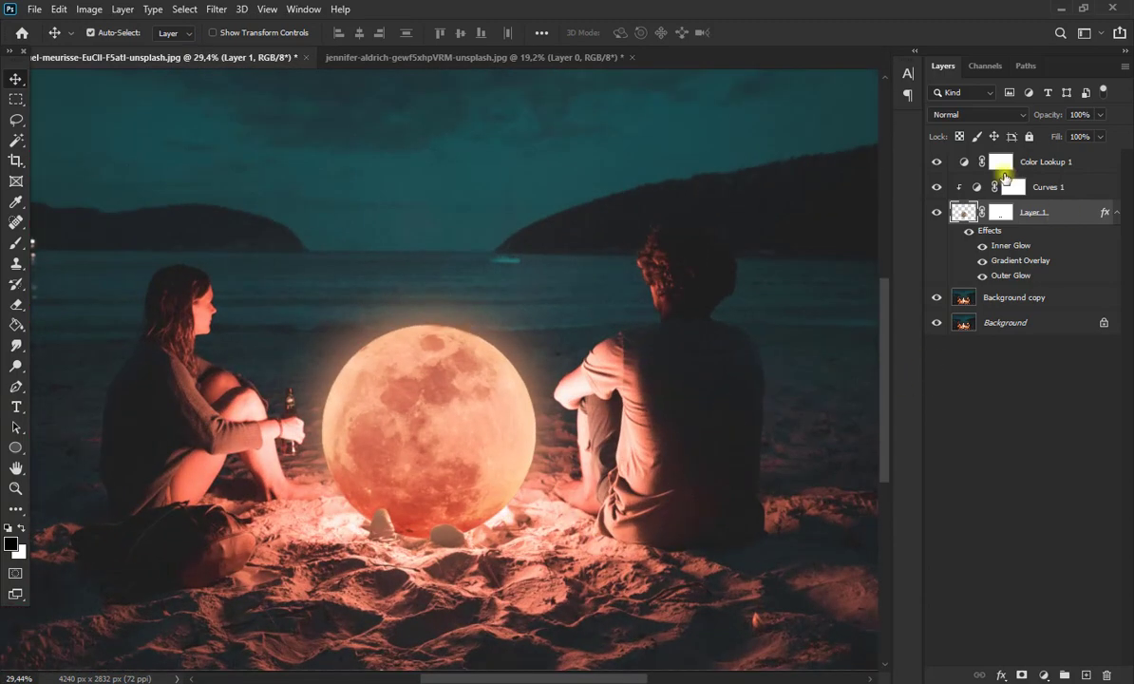
pyautogui.click(938, 163)
pyautogui.click(938, 163)
# - Group the curves and color lookup adjustment layers together above the moon layer
pyautogui.click(1083, 674)
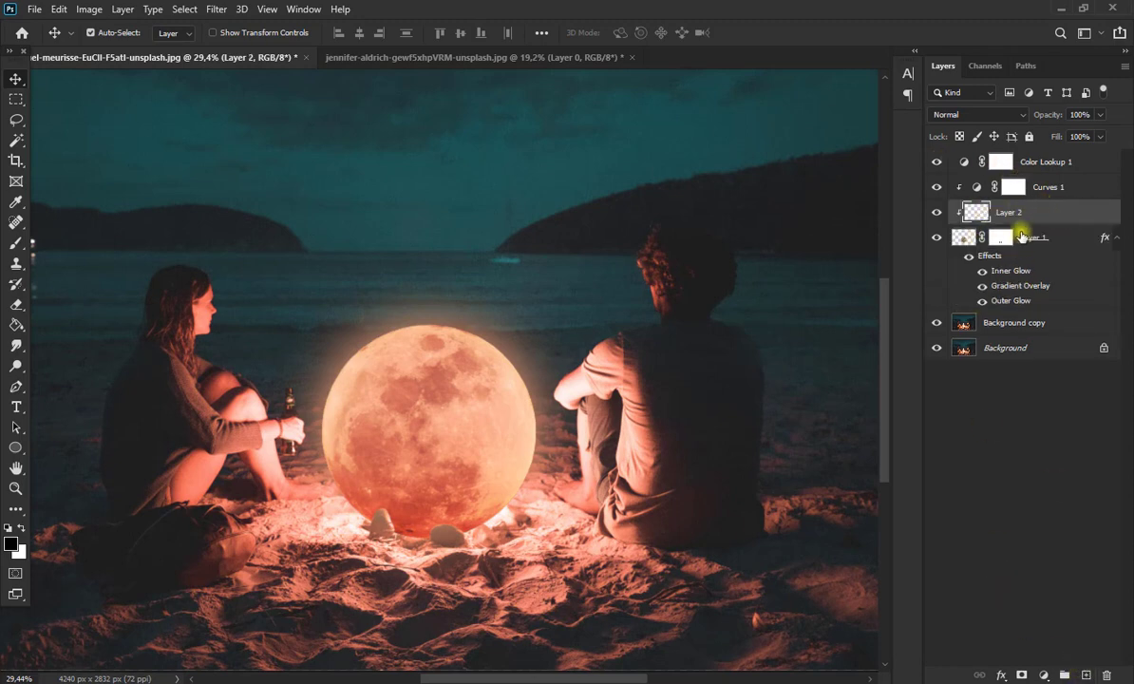
pyautogui.hotkey('ctrl', 'z')
pyautogui.click(1100, 188)
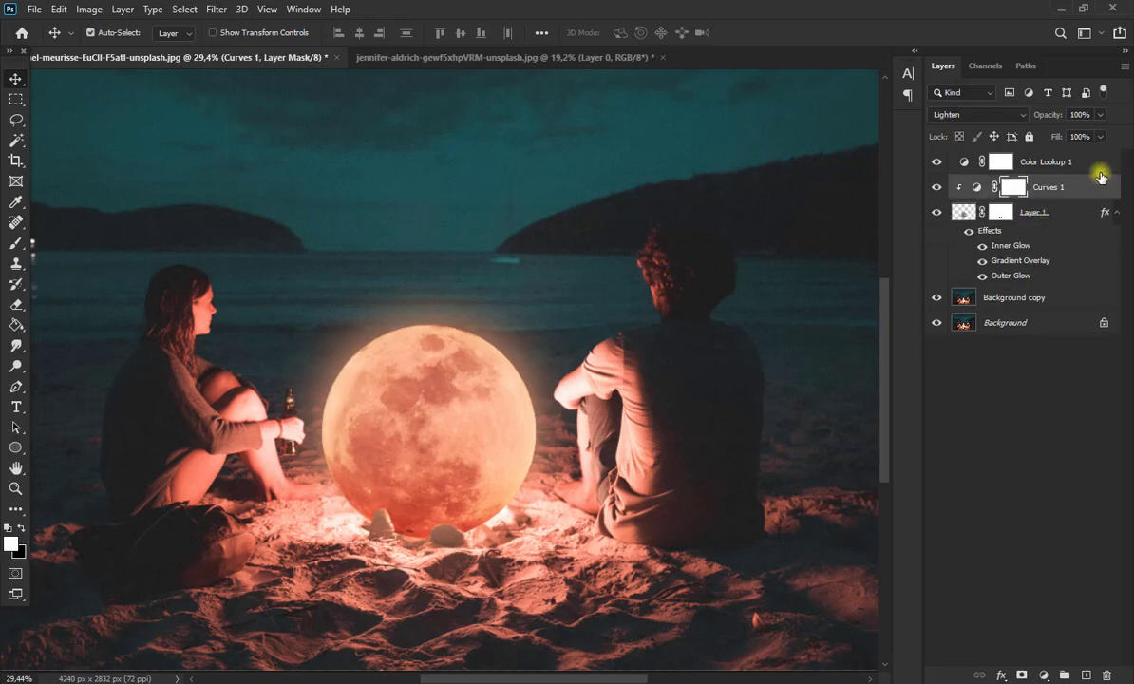
pyautogui.keyDown('shift'); pyautogui.click(1100, 165); pyautogui.keyUp('shift')
pyautogui.click(1062, 674)
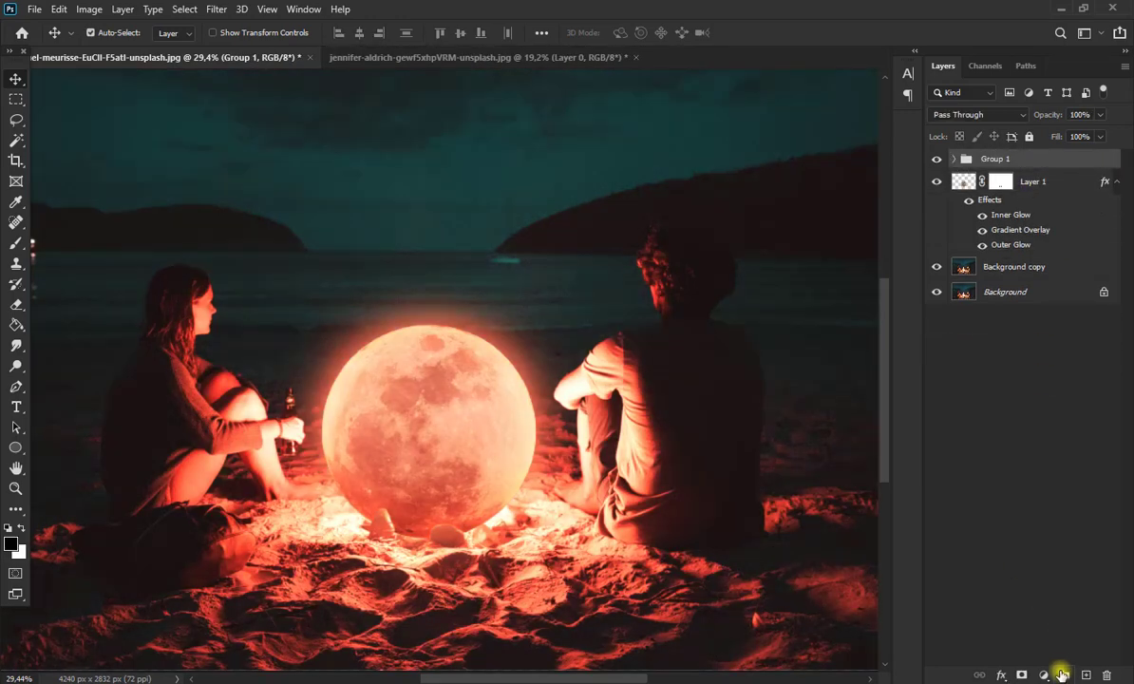
# - Undo the grouping of the curves and color lookup adjustment layers
pyautogui.scroll(-2, 717, 528)
pyautogui.hotkey('ctrl', 'z')
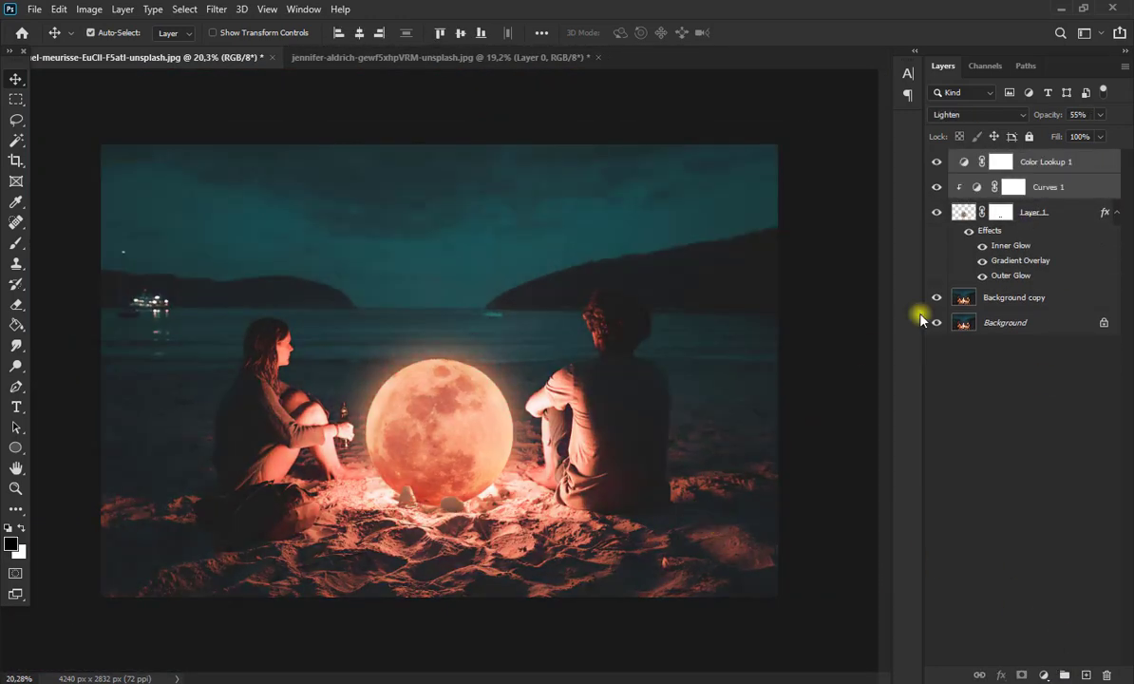
# - Compare the moon with and without the clipped curves adjustment and lower that adjustment layer's opacity to about 41%
pyautogui.click(1062, 195)
pyautogui.click(936, 185)
pyautogui.click(936, 182)
pyautogui.click(936, 180)
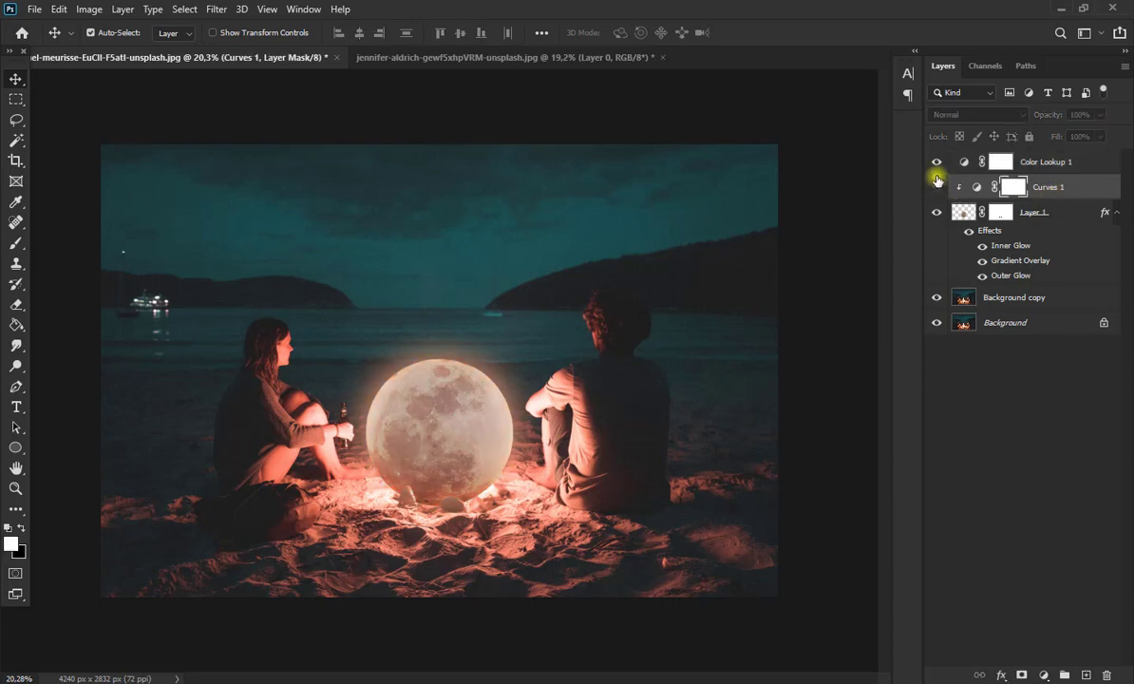
pyautogui.click(936, 182)
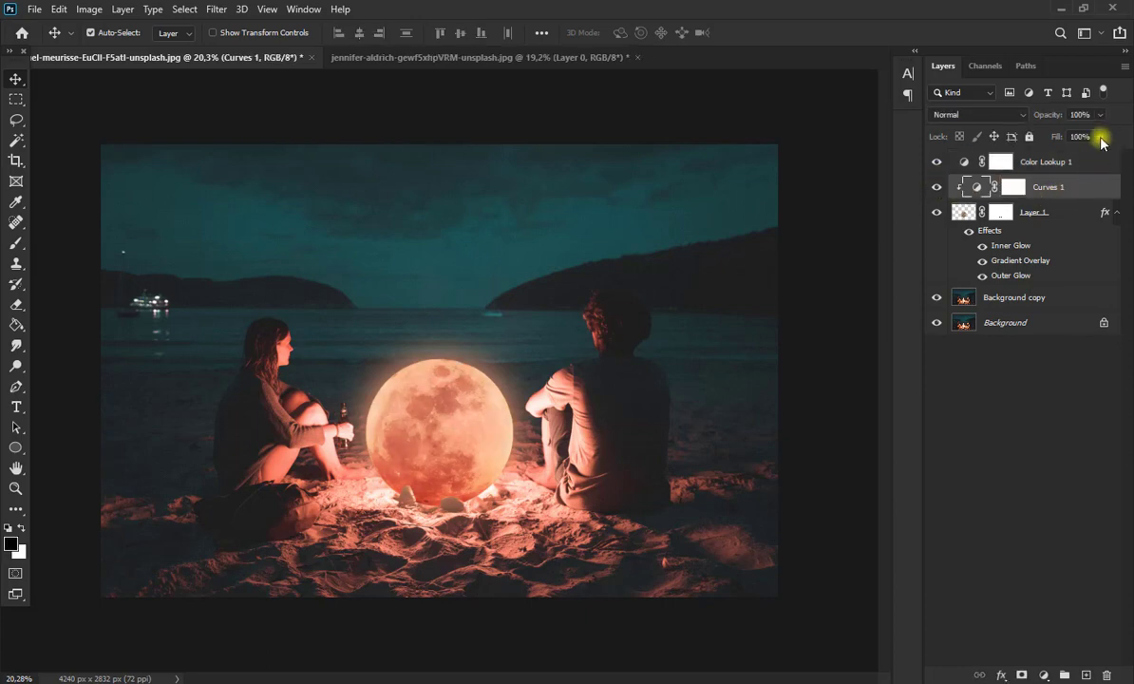
pyautogui.moveTo(1073, 138); pyautogui.dragTo(1043, 140)
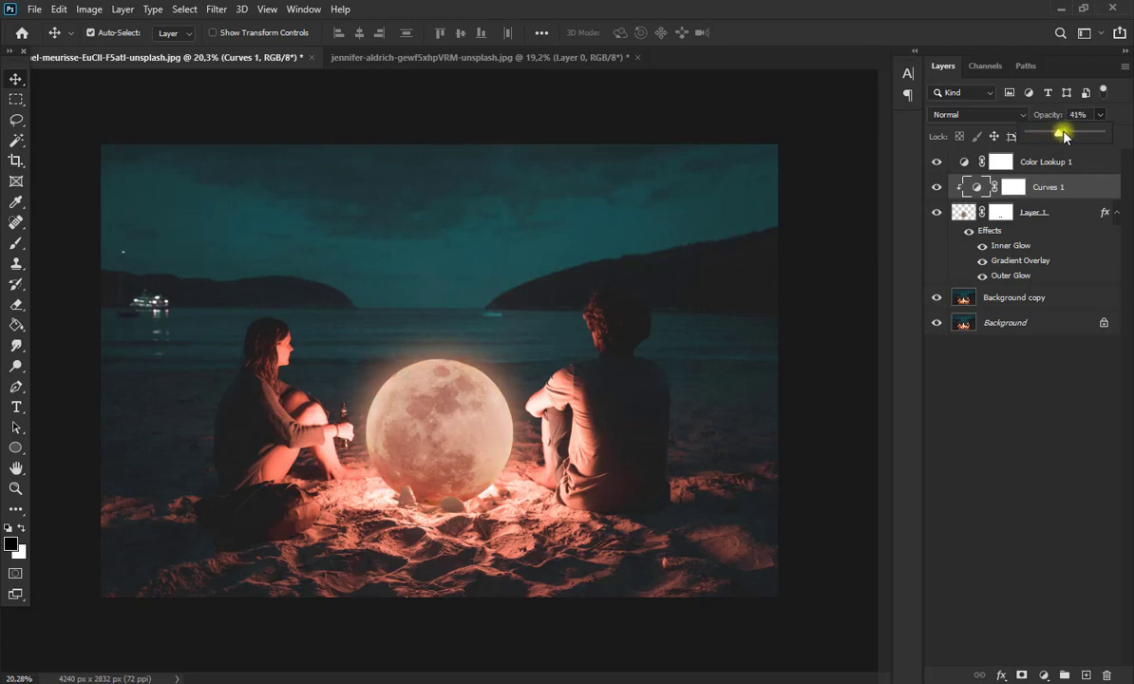
# - Add a new layer above the color lookup adjustment and fill a circular selection over the moon with white
pyautogui.click(1104, 161)
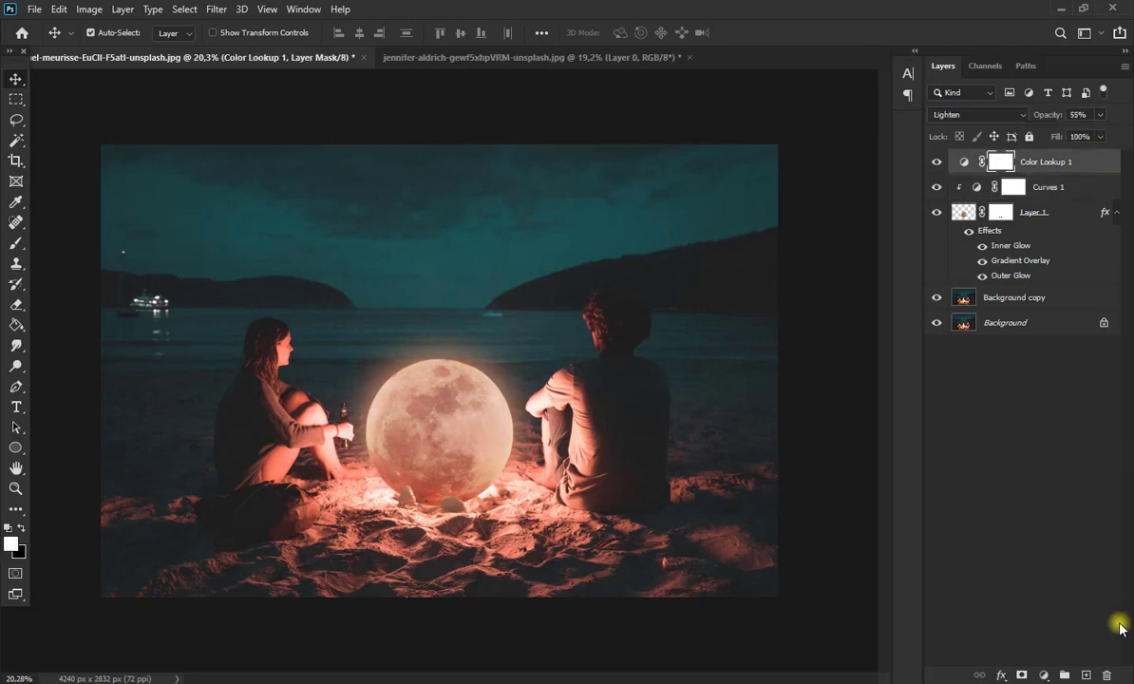
pyautogui.click(1083, 674)
pyautogui.moveTo(15, 98); pyautogui.dragTo(66, 113)
pyautogui.moveTo(364, 358); pyautogui.dragTo(513, 508)
pyautogui.click(20, 528)
pyautogui.click(17, 325)
pyautogui.click(413, 427)
# - Enlarge the white circle beyond the moon's edge and remove the selection
pyautogui.click(15, 79)
pyautogui.moveTo(466, 463); pyautogui.dragTo(466, 457)
pyautogui.hotkey('ctrl', 't')
pyautogui.moveTo(513, 360); pyautogui.dragTo(543, 329)
pyautogui.click(17, 100)
pyautogui.hotkey('ctrl', 'd')
pyautogui.click(16, 80)
# - Lower the circle layer's opacity to 68% and center the white circle over the moon
pyautogui.click(1101, 115)
pyautogui.moveTo(1104, 132); pyautogui.dragTo(1078, 132)
pyautogui.click(16, 81)
pyautogui.moveTo(496, 396); pyautogui.dragTo(488, 406)
# - Restore the circle layer to 100% opacity and recolor the circle with a pale peach tone sampled from the lit scene
pyautogui.click(15, 202)
pyautogui.scroll(10, 378, 526)
pyautogui.click(298, 513)
pyautogui.scroll(-2, 702, 261)
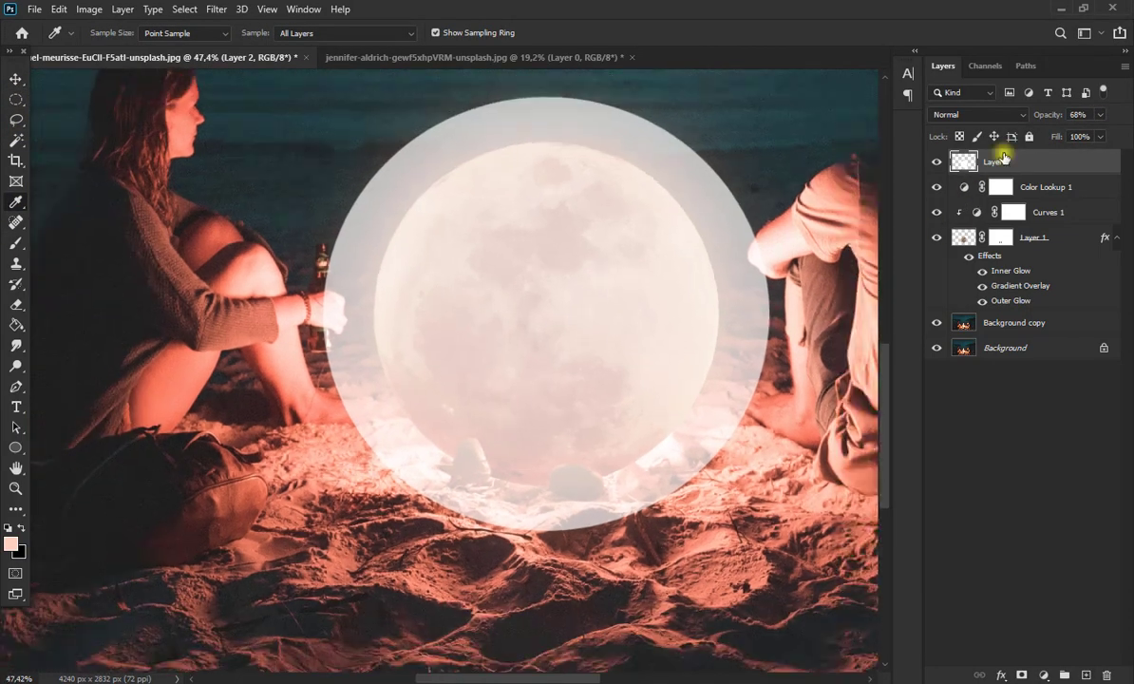
pyautogui.click(1100, 115)
pyautogui.moveTo(1098, 133); pyautogui.dragTo(1123, 134)
pyautogui.hotkey('alt', 'shift', 'BackSpace')
# - Set the peach circle layer's blend mode to Overlay and soften it with a Gaussian Blur of 110 pixels
pyautogui.click(16, 80)
pyautogui.click(978, 114)
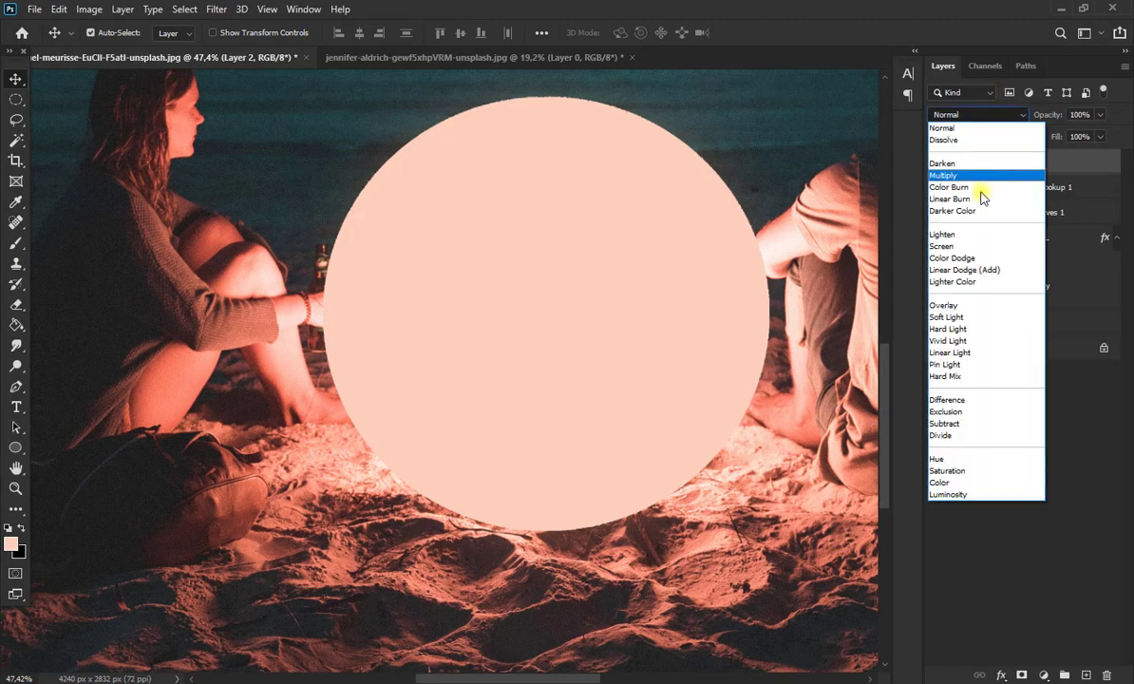
pyautogui.click(943, 305)
pyautogui.click(217, 8)
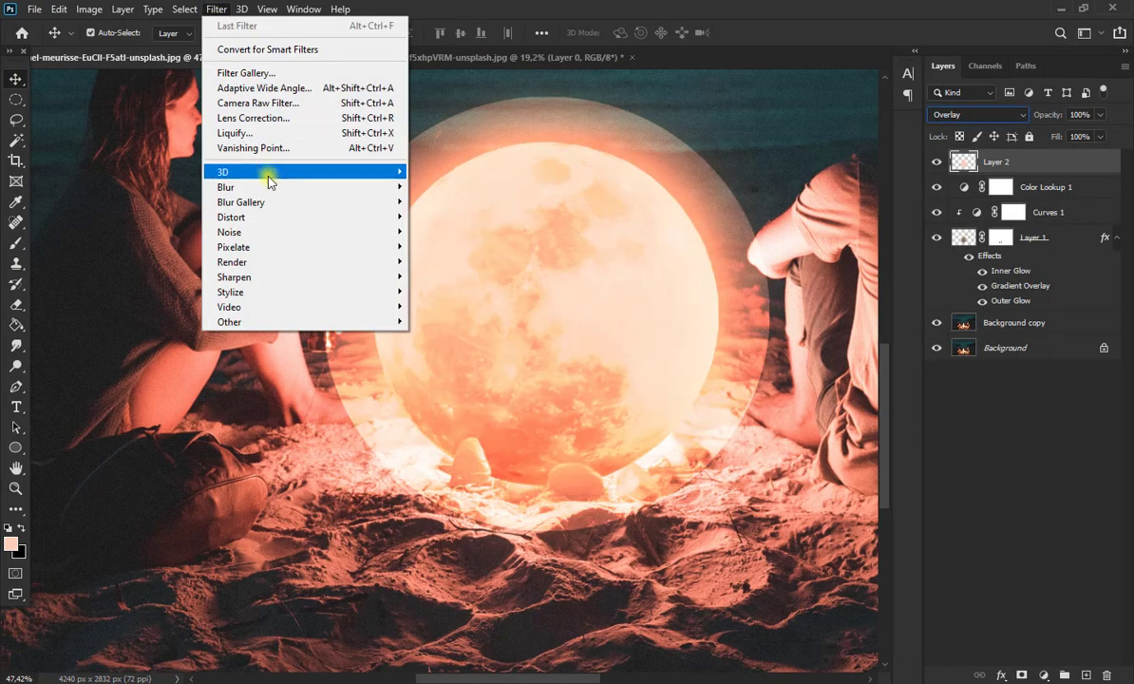
pyautogui.moveTo(285, 186)
pyautogui.click(471, 247)
pyautogui.moveTo(840, 376)
pyautogui.mouseDown()
pyautogui.moveTo(871, 370)
pyautogui.moveTo(870, 383)
pyautogui.moveTo(888, 383)
pyautogui.moveTo(856, 382)
pyautogui.mouseUp()
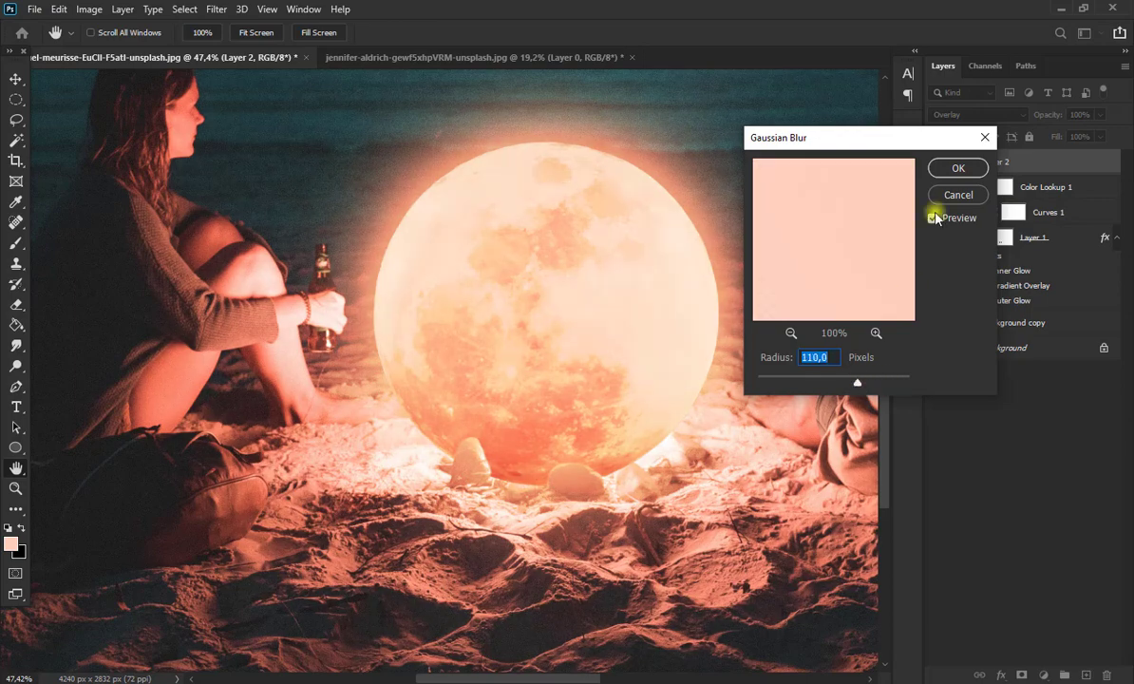
pyautogui.click(959, 168)
# - Adjust the blurred glow slightly around the moon with Free Transform
pyautogui.scroll(-4, 710, 461)
pyautogui.scroll(-1, 711, 460)
pyautogui.hotkey('ctrl', 't')
pyautogui.moveTo(580, 312)
pyautogui.mouseDown()
pyautogui.moveTo(620, 284)
pyautogui.moveTo(681, 266)
pyautogui.moveTo(585, 312)
pyautogui.mouseUp()
pyautogui.press('Return')
# - Apply a second, stronger Gaussian Blur to the glow layer and lower its opacity to about 75%
pyautogui.click(217, 9)
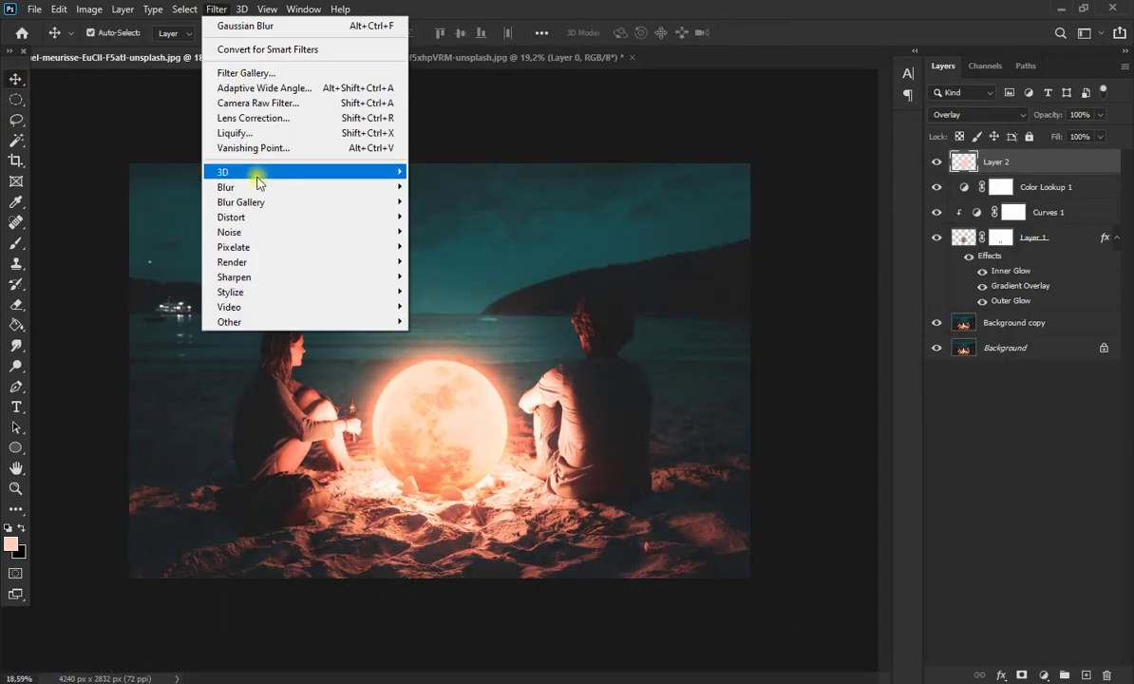
pyautogui.click(471, 247)
pyautogui.moveTo(857, 382); pyautogui.dragTo(881, 383)
pyautogui.click(957, 169)
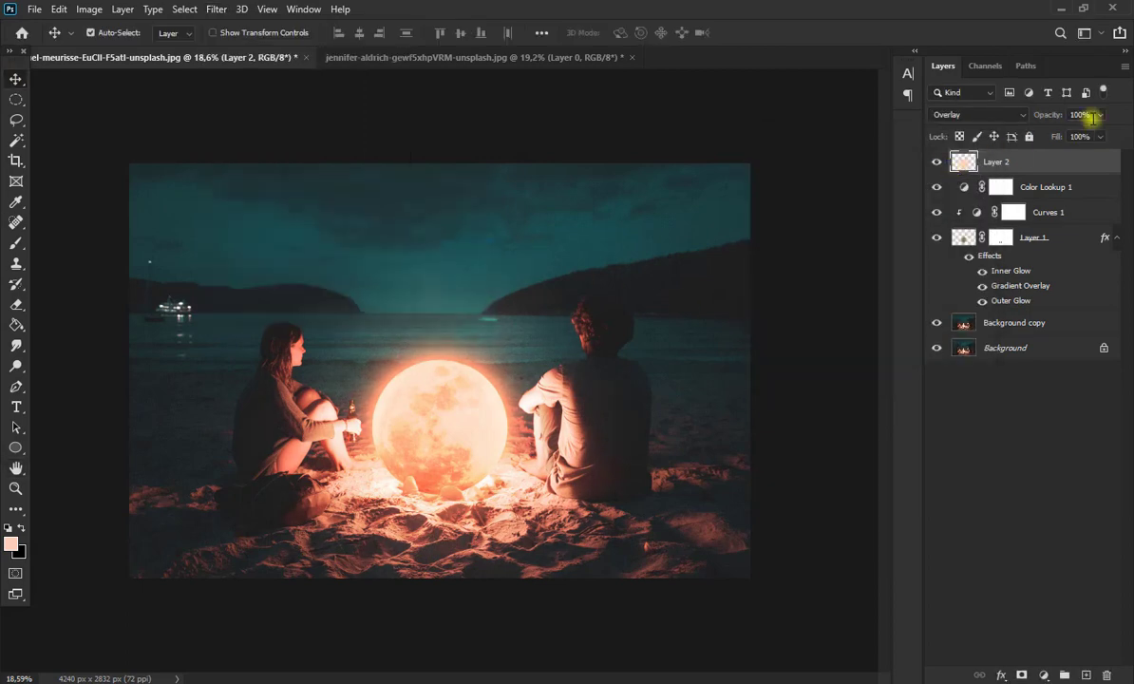
pyautogui.moveTo(1099, 115); pyautogui.dragTo(1078, 138)
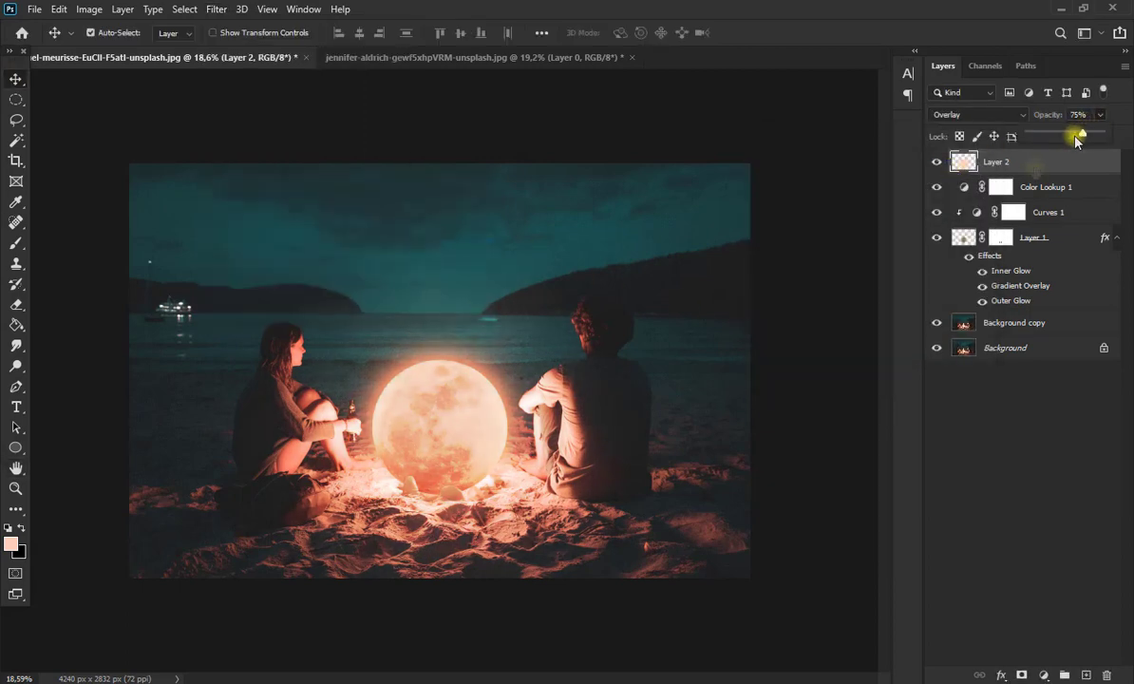
# - Stamp all visible layers into a new top layer and open the Camera Raw Filter's Detail settings for it
pyautogui.hotkey('ctrl', 'shift', 'alt', 'e')
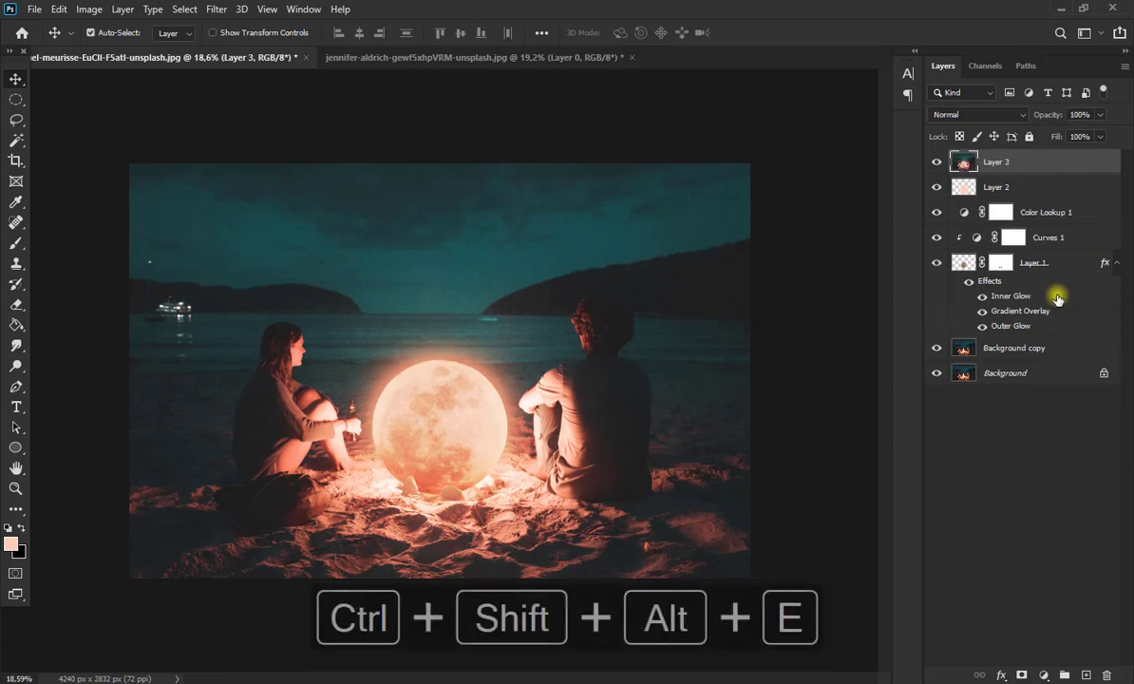
pyautogui.scroll(4, 506, 316)
pyautogui.click(218, 9)
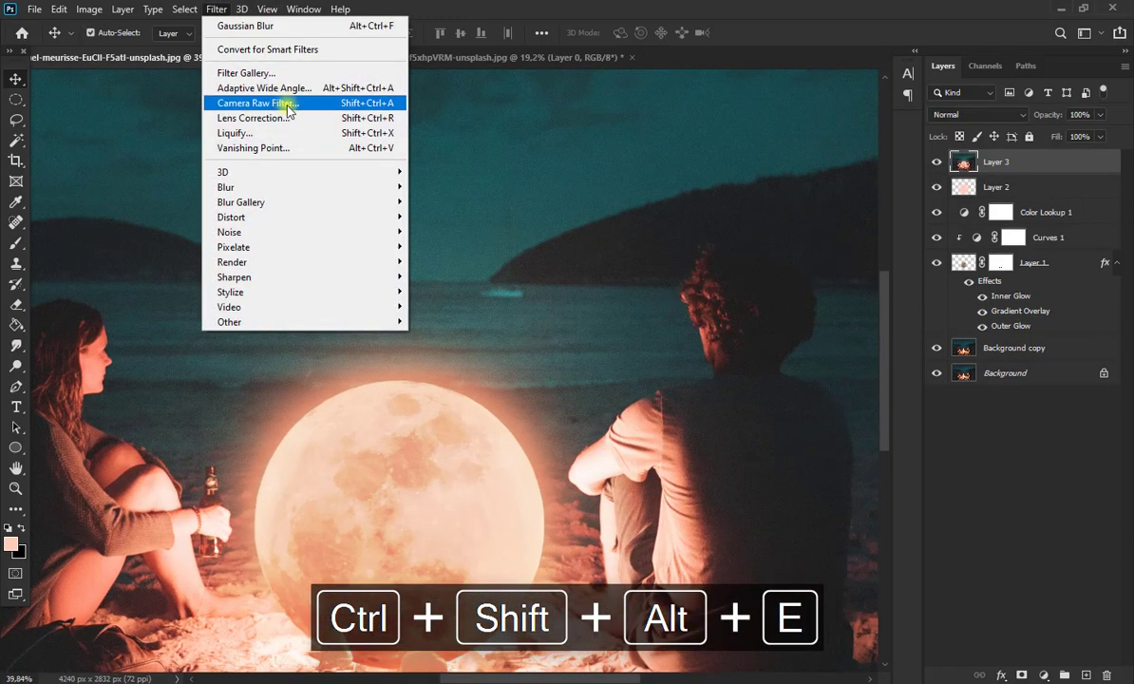
pyautogui.click(286, 104)
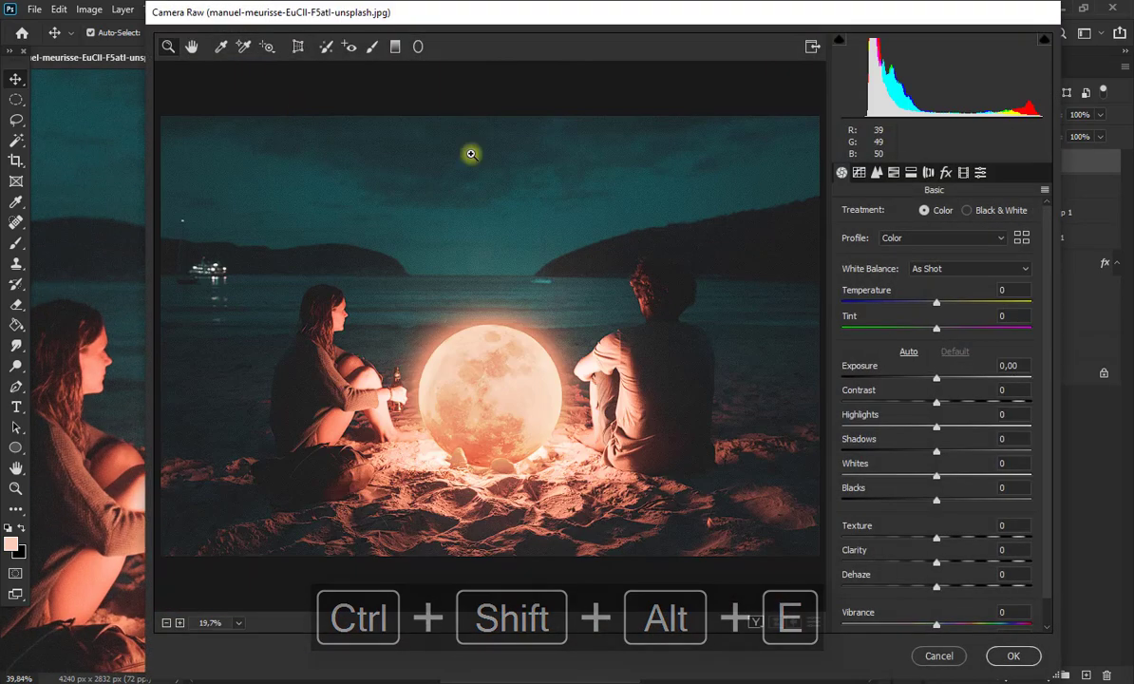
pyautogui.click(878, 173)
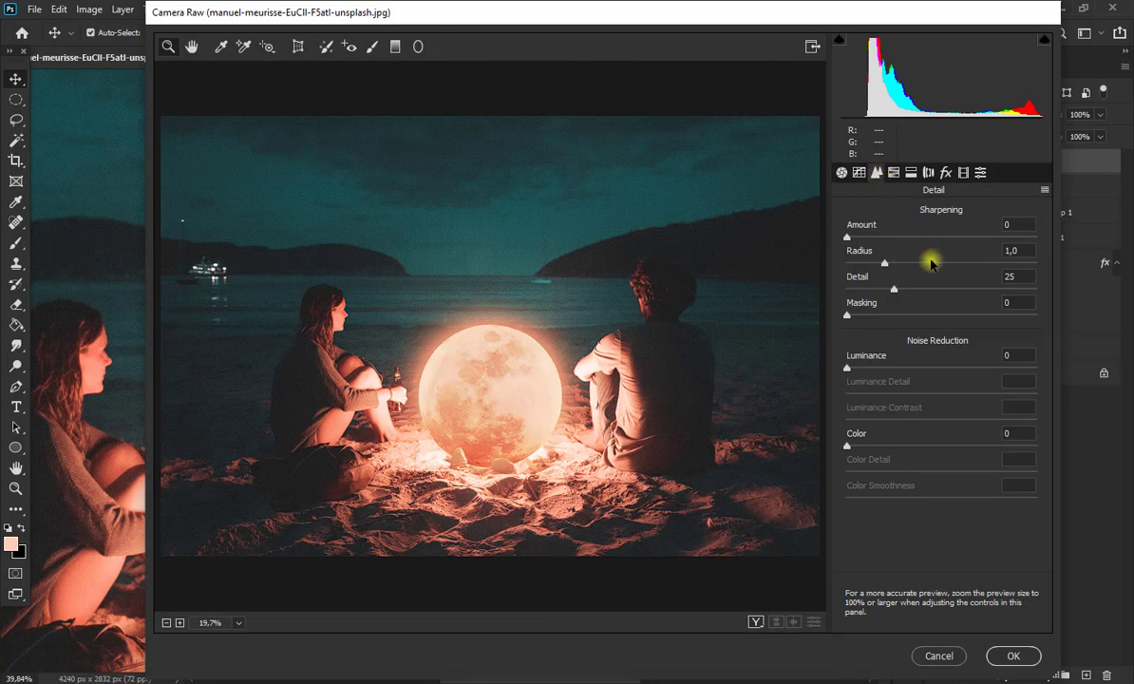
# - Set luminance noise reduction to 69 and luminance detail to 38
pyautogui.moveTo(848, 368); pyautogui.dragTo(879, 368)
pyautogui.click(658, 395)
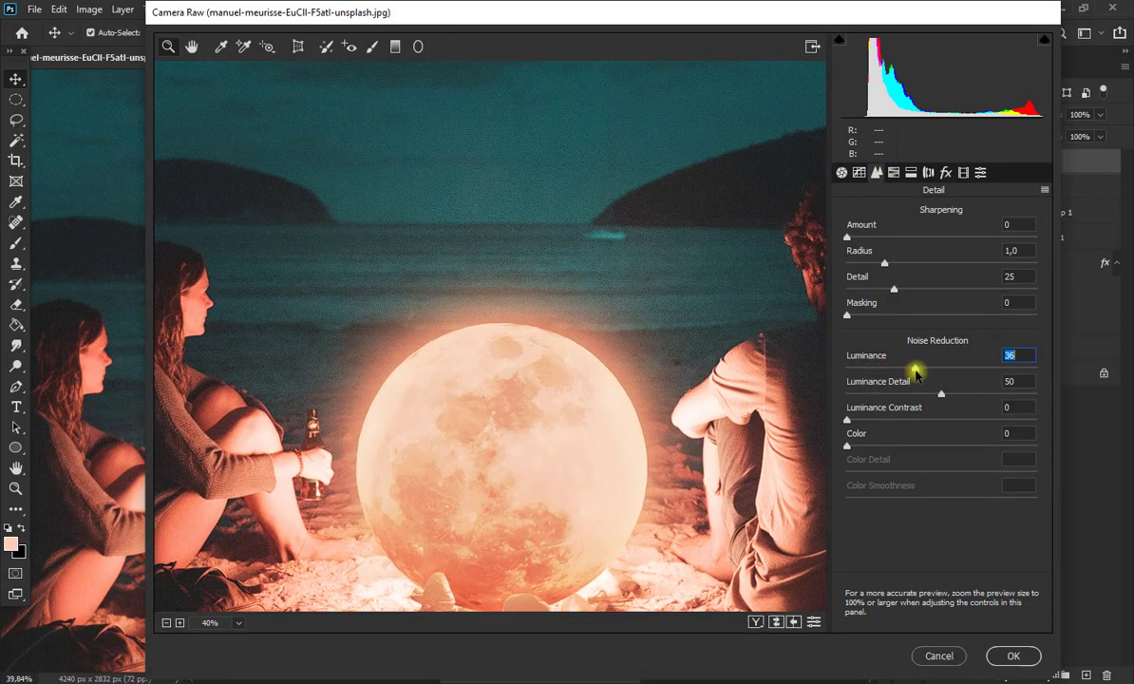
pyautogui.moveTo(941, 393); pyautogui.dragTo(898, 397)
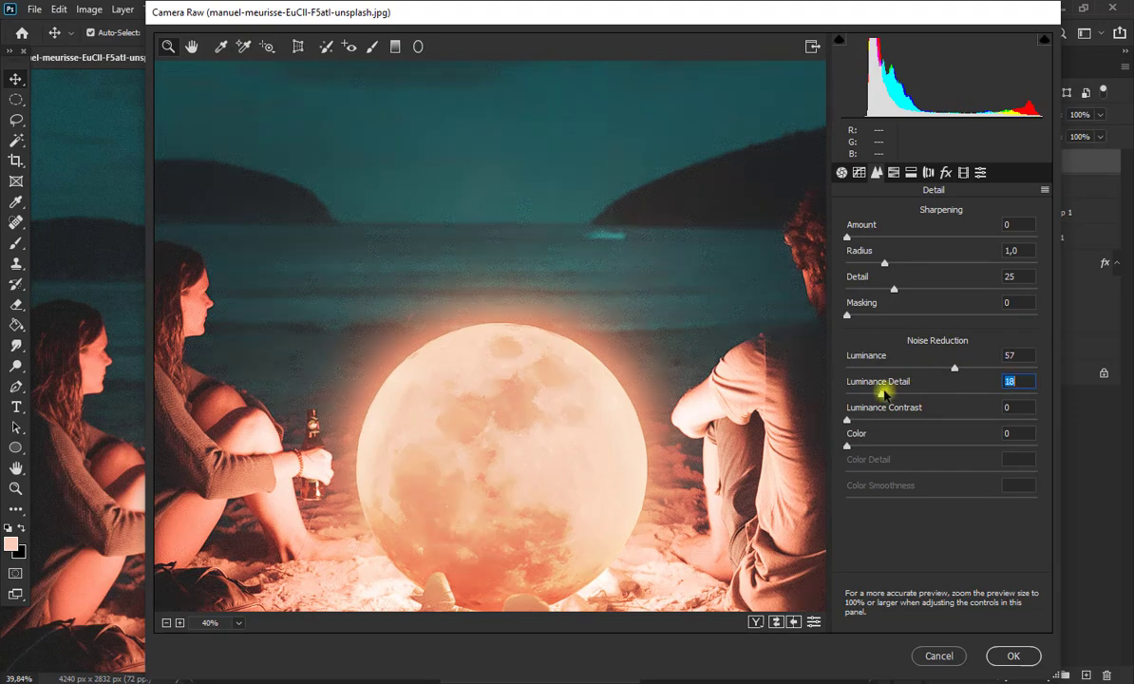
pyautogui.scroll(-1, 733, 372)
pyautogui.moveTo(954, 368); pyautogui.dragTo(884, 368)
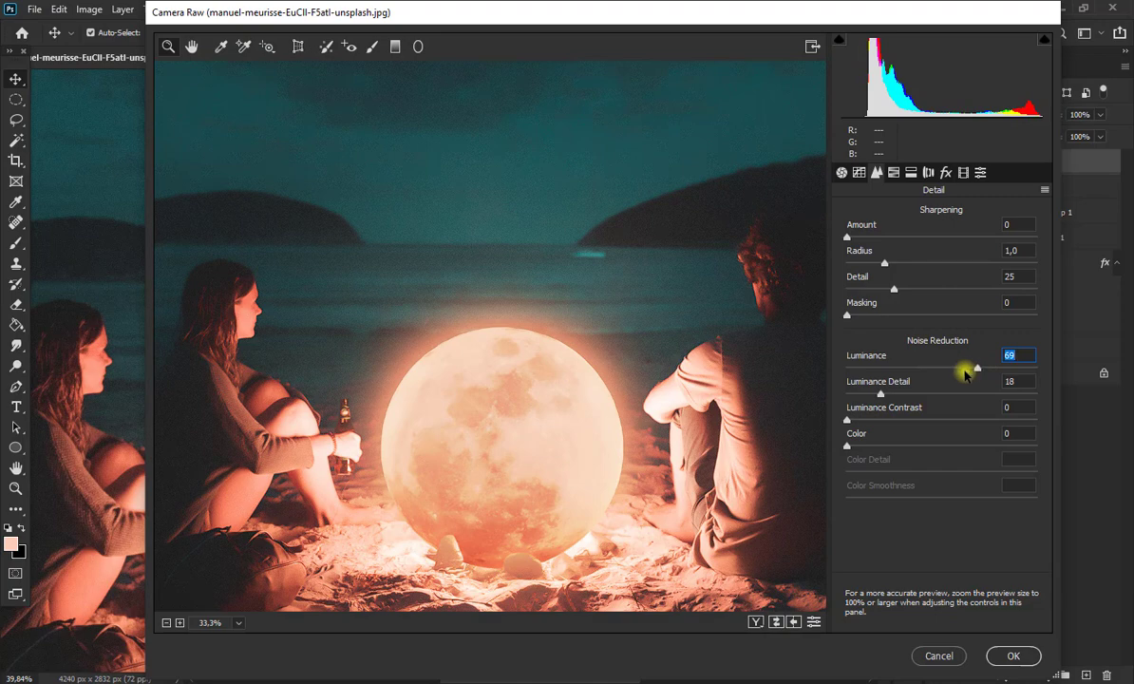
pyautogui.moveTo(895, 398); pyautogui.dragTo(918, 403)
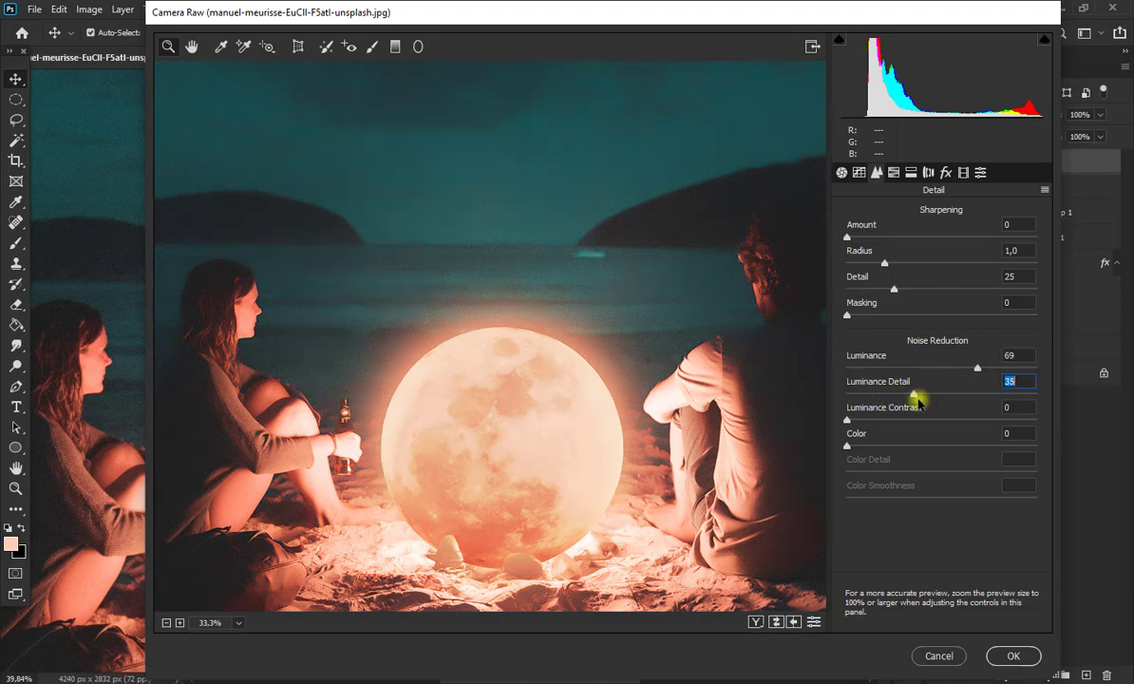
# - Set color noise reduction to 33, color detail to 74 and luminance to 42, and apply the Camera Raw Filter
pyautogui.moveTo(848, 446); pyautogui.dragTo(990, 475)
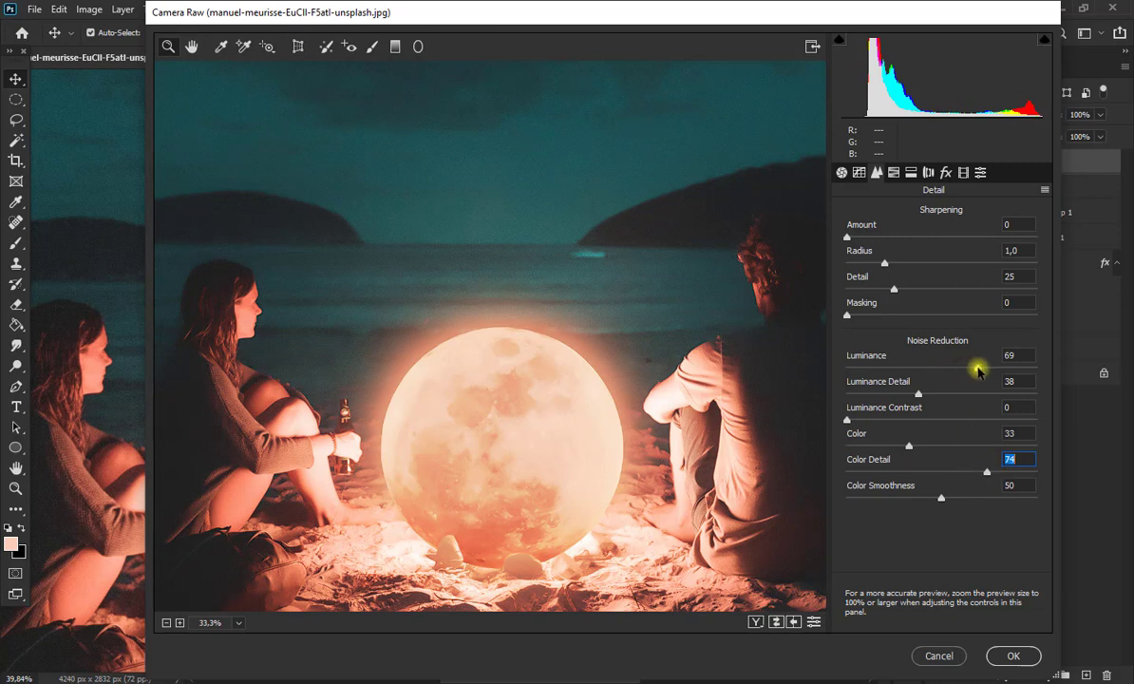
pyautogui.moveTo(961, 376); pyautogui.dragTo(895, 384)
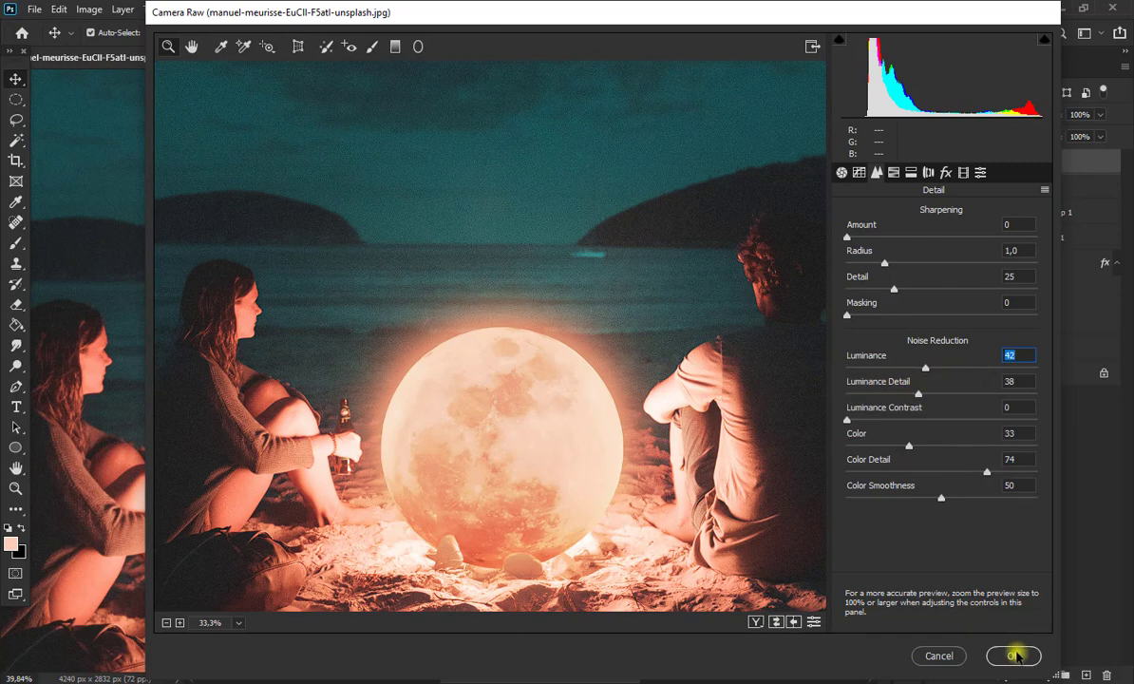
pyautogui.click(1014, 655)
pyautogui.hotkey('ctrl', '0')
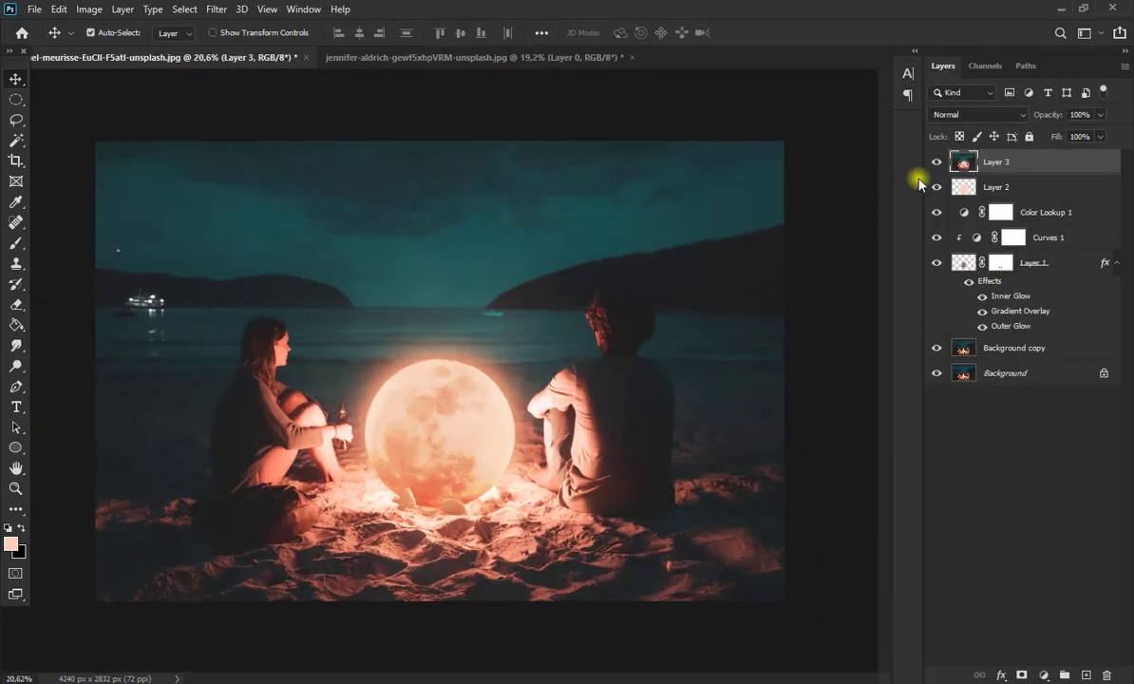
pyautogui.scroll(4, 638, 370)
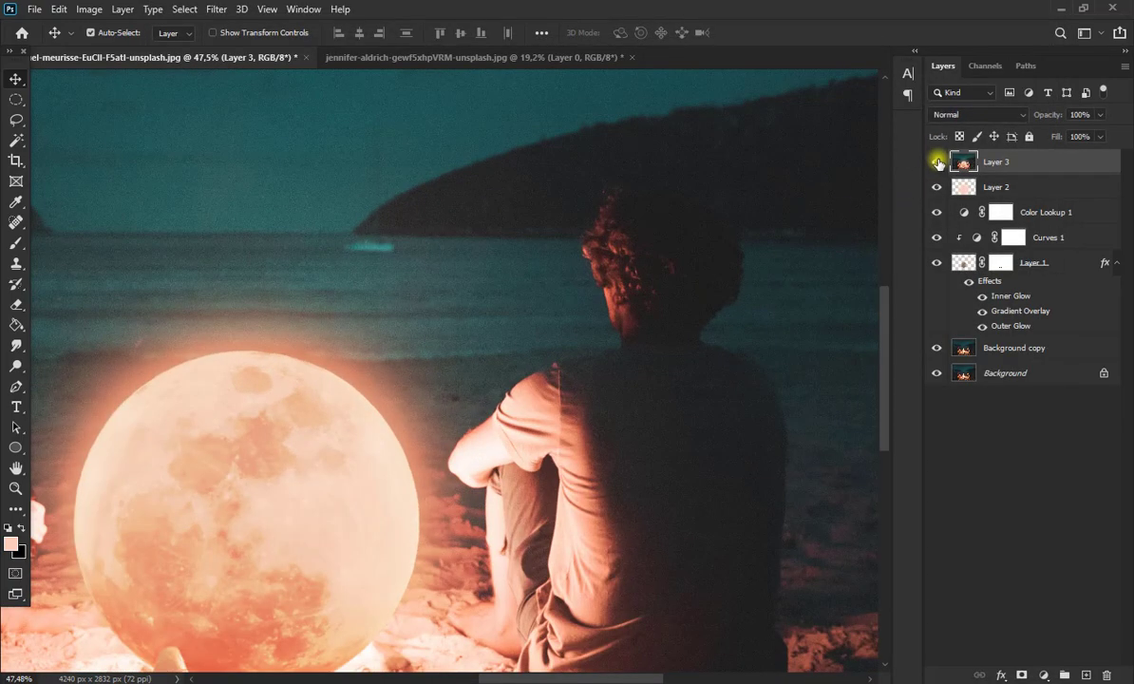
pyautogui.scroll(-5, 704, 330)
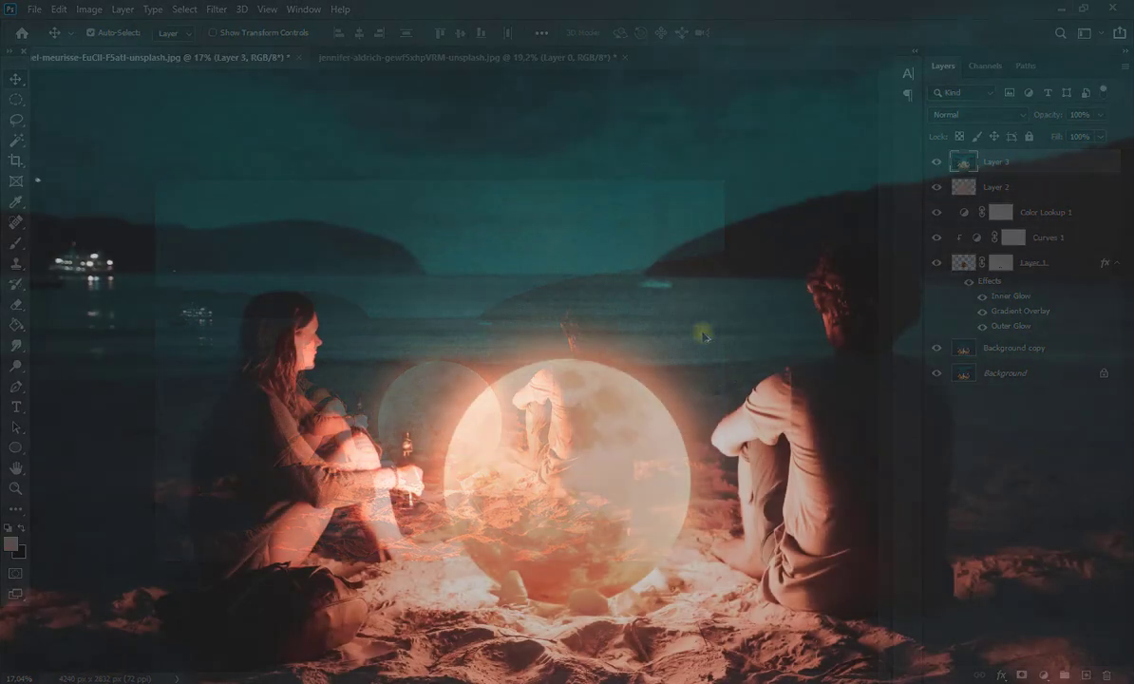